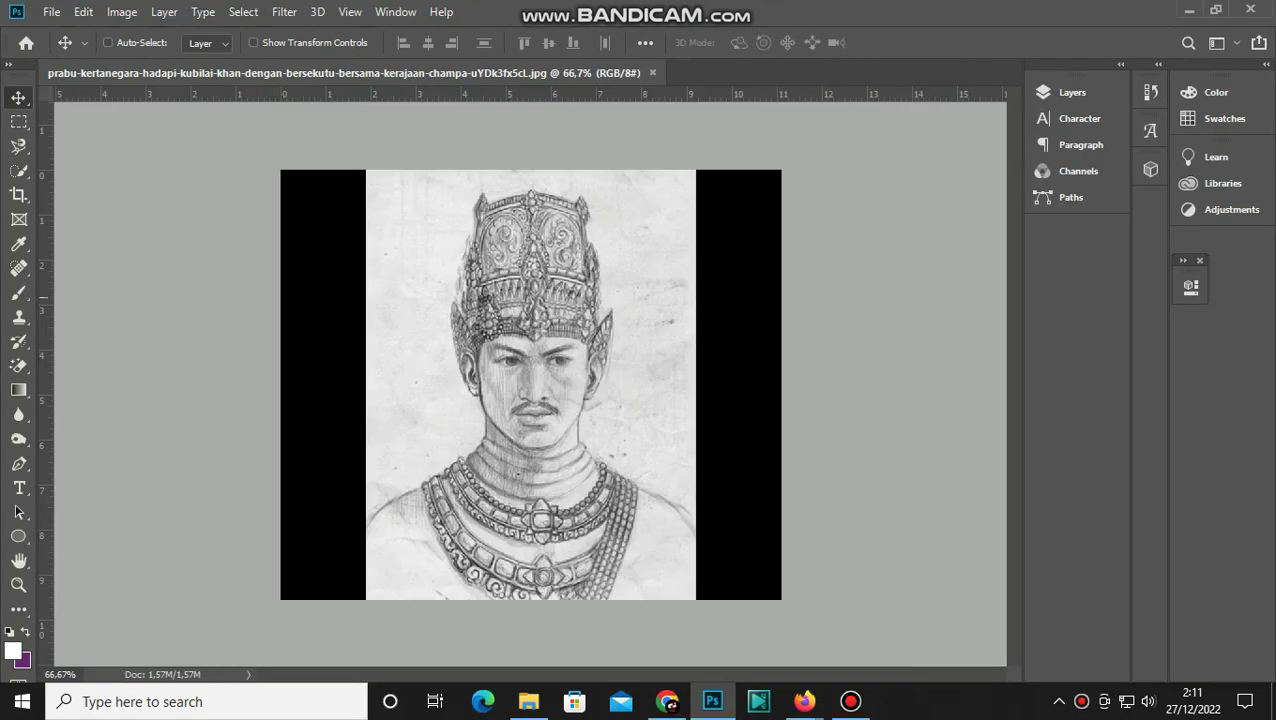
# Step: Zoom in and out on the crowned king sketch and pick the Rectangular Marquee tool
pyautogui.scroll(3, 530, 385)
pyautogui.scroll(-4, 530, 385)
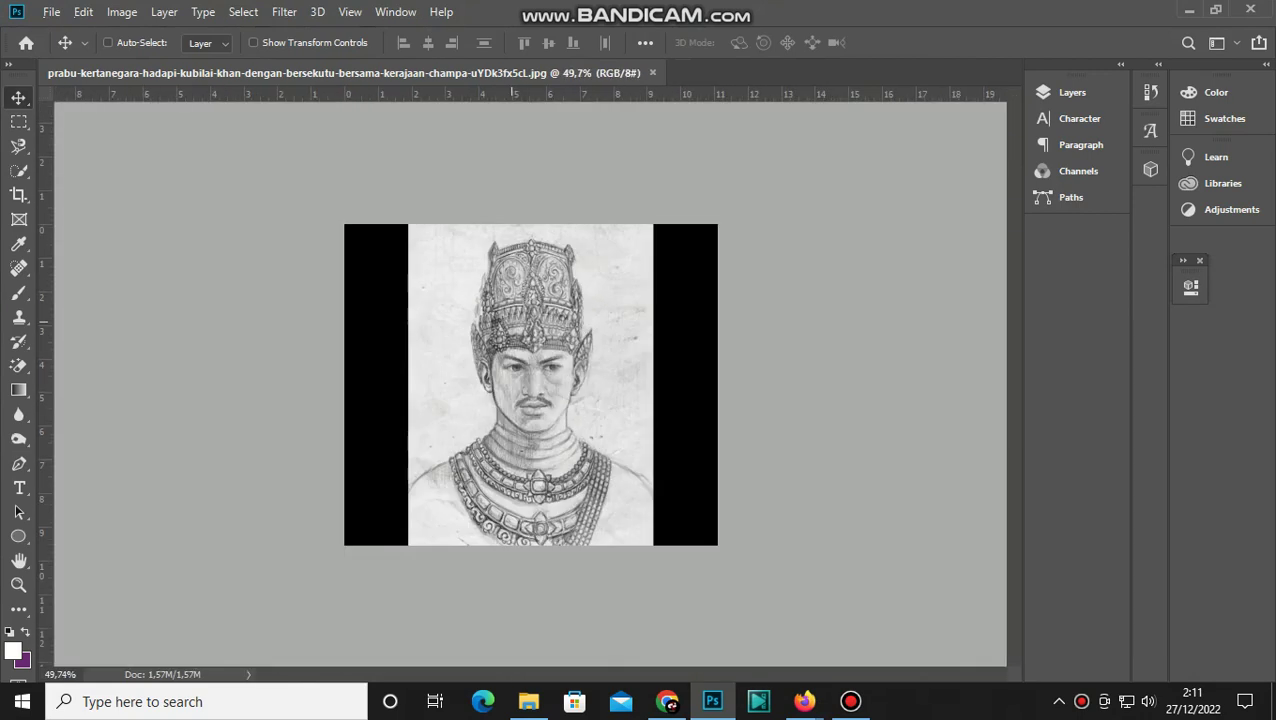
pyautogui.scroll(2, 530, 385)
pyautogui.scroll(-2, 530, 385)
pyautogui.click(18, 121)
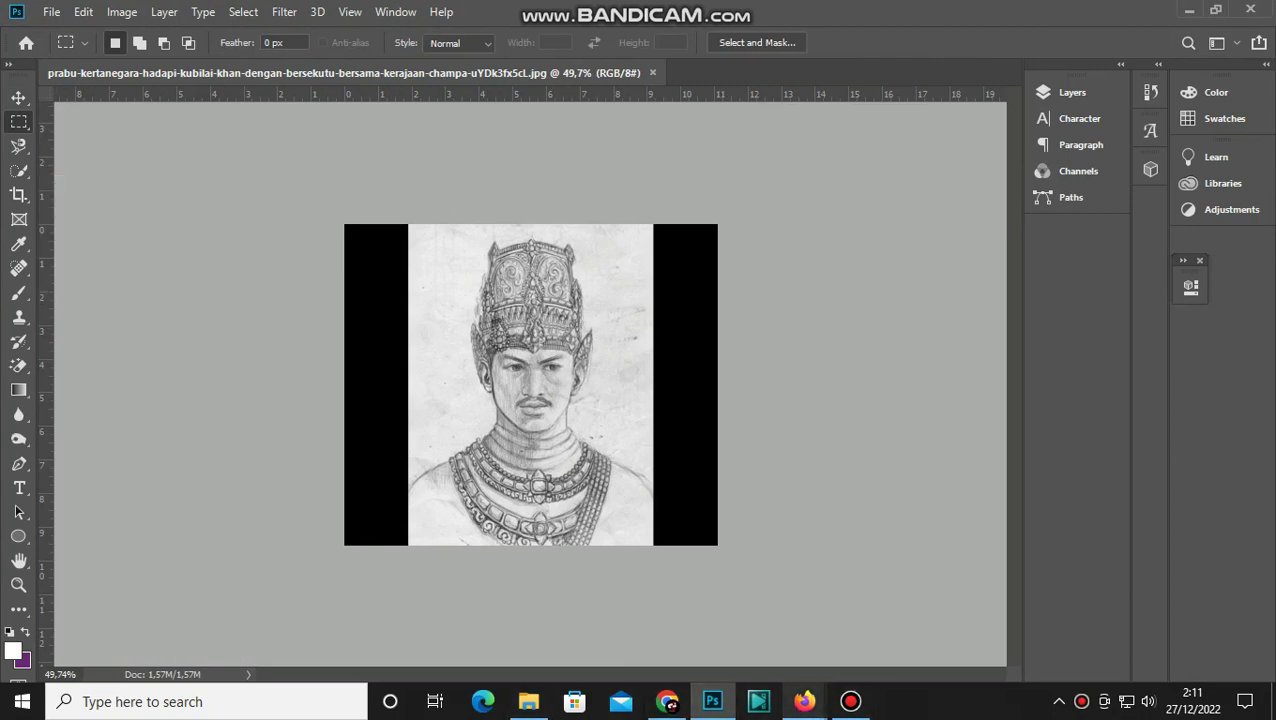
# Step: Open the CodeFormer result image on its own and inspect the restored face
pyautogui.click(727, 620)
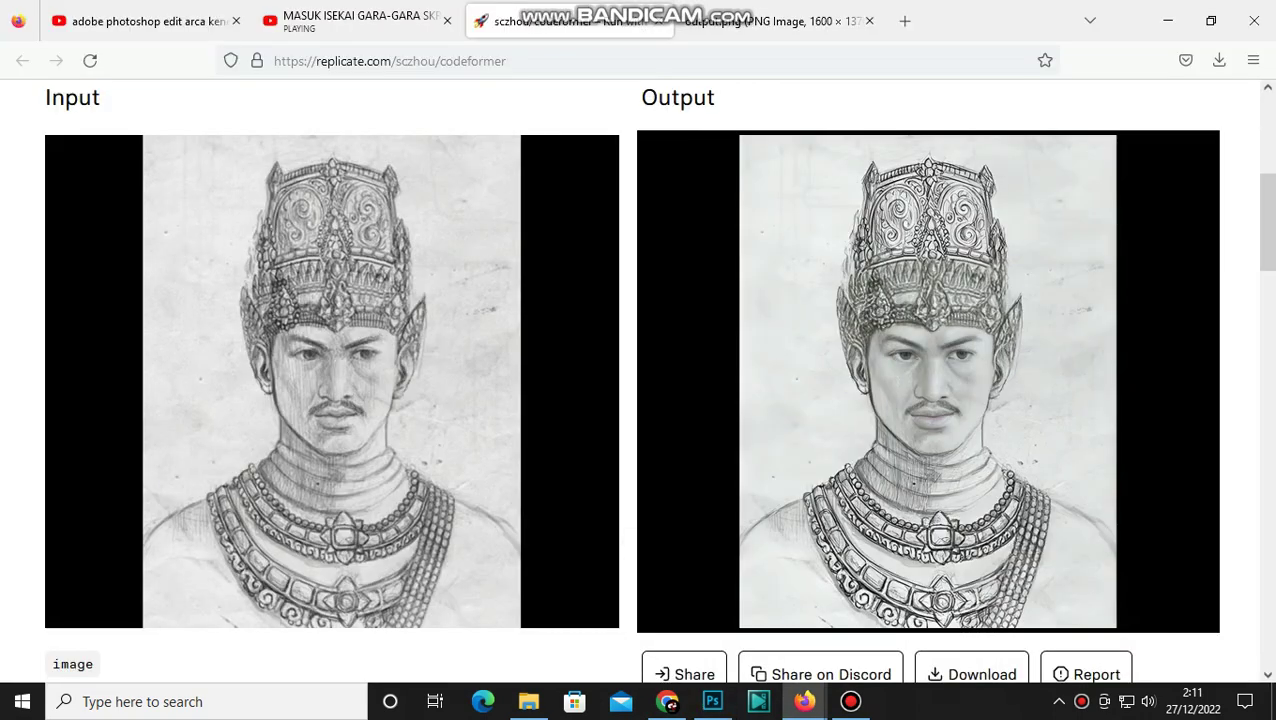
pyautogui.scroll(5, 640, 400)
pyautogui.scroll(-6, 640, 400)
pyautogui.scroll(5, 900, 350)
pyautogui.scroll(-5, 900, 350)
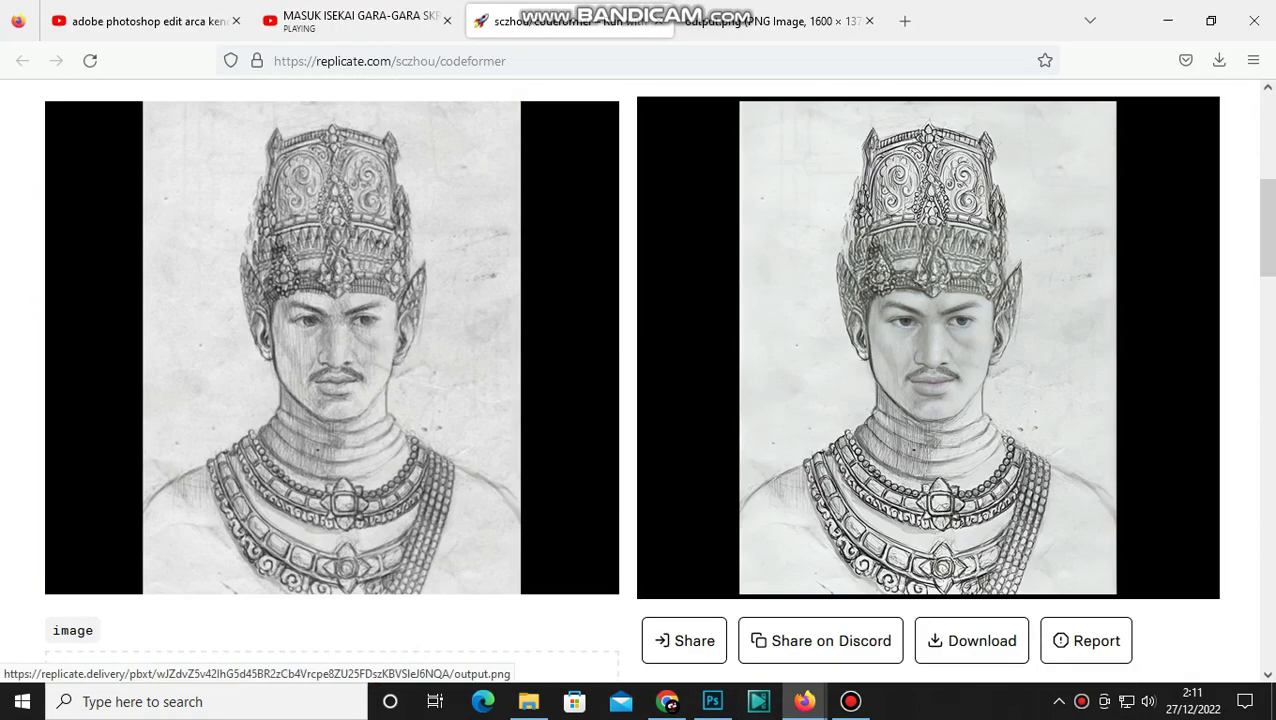
pyautogui.click(775, 20)
pyautogui.click(652, 292)
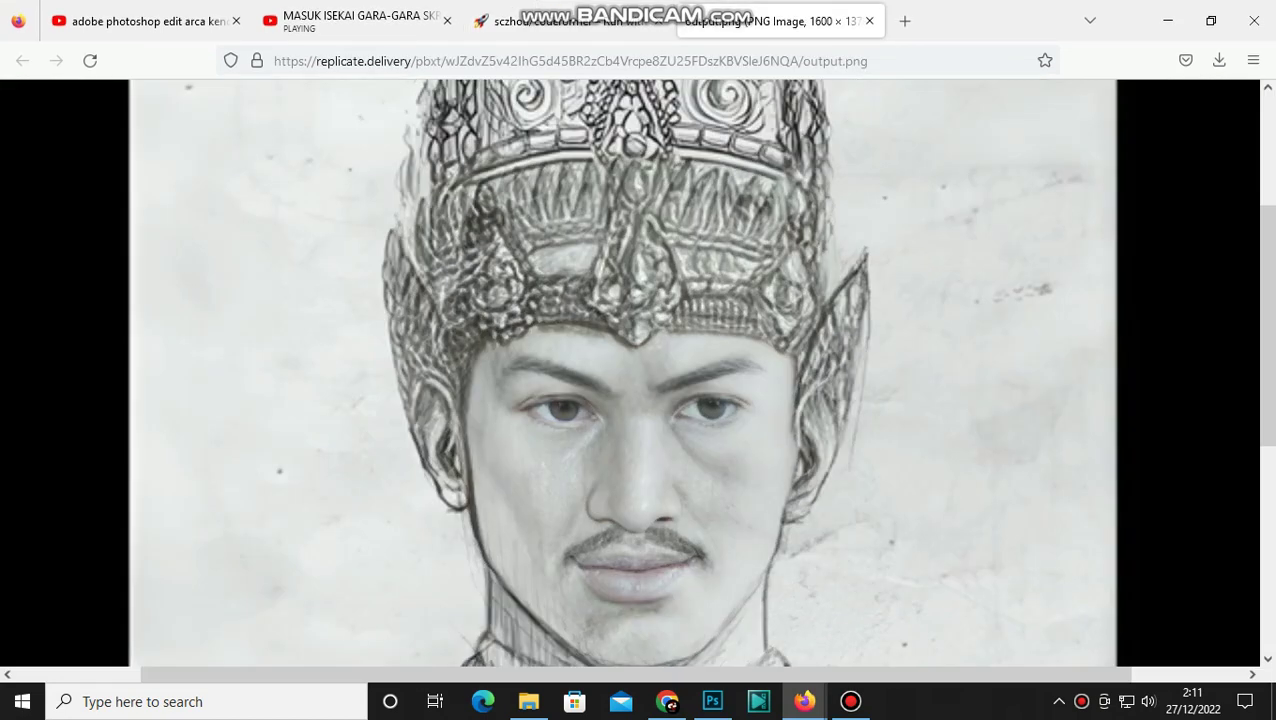
pyautogui.click(840, 236)
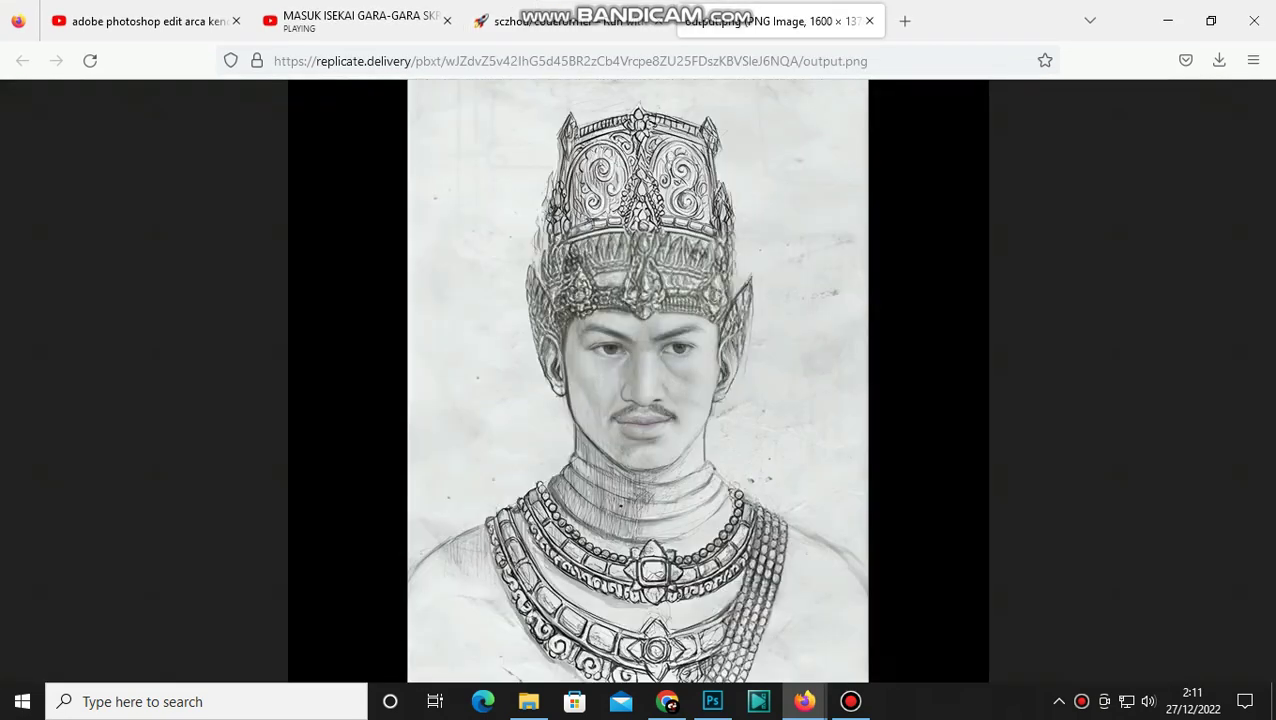
# Step: Save the restored image to Downloads as output.png, replacing the existing copy
pyautogui.rightClick(642, 333)
pyautogui.click(698, 353)
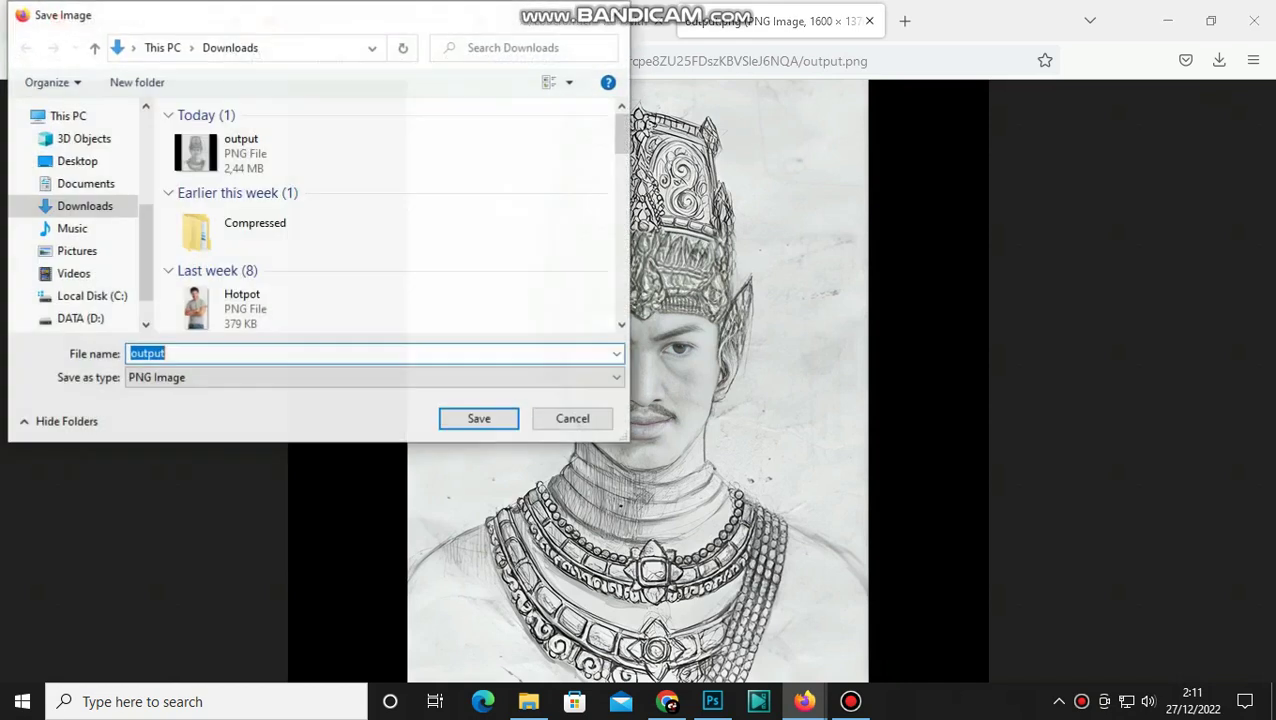
pyautogui.click(479, 418)
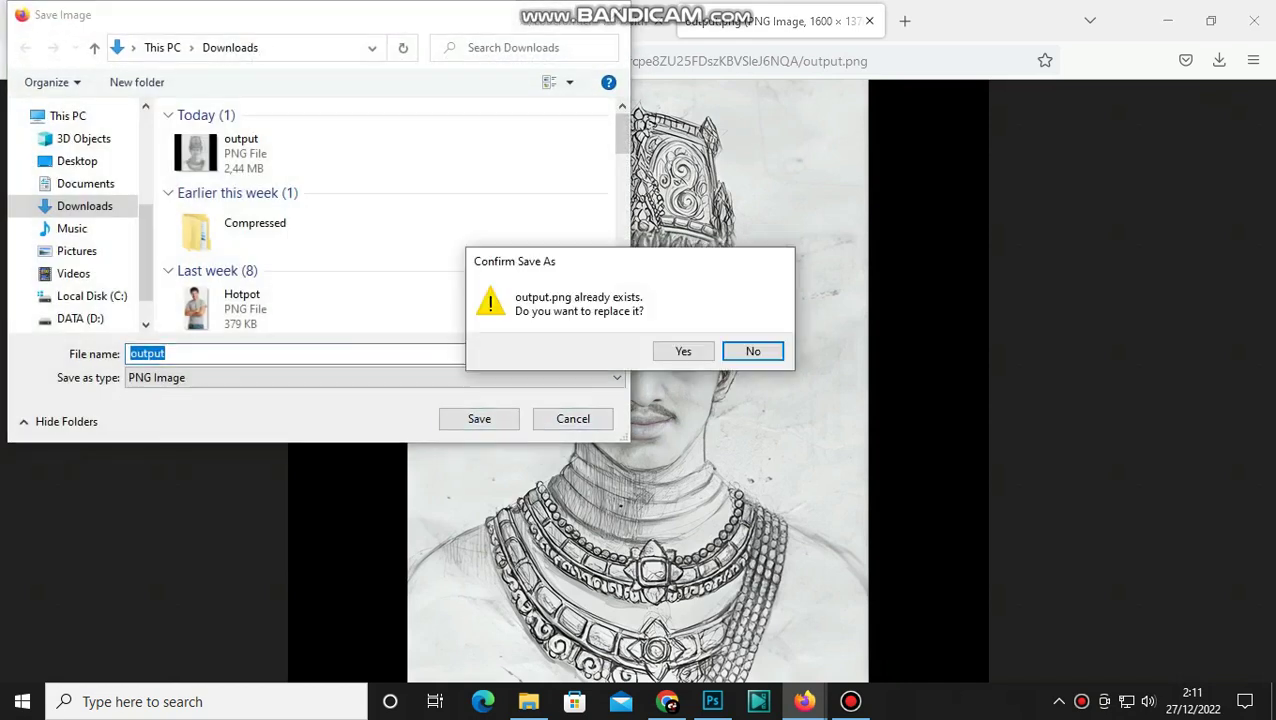
pyautogui.click(683, 351)
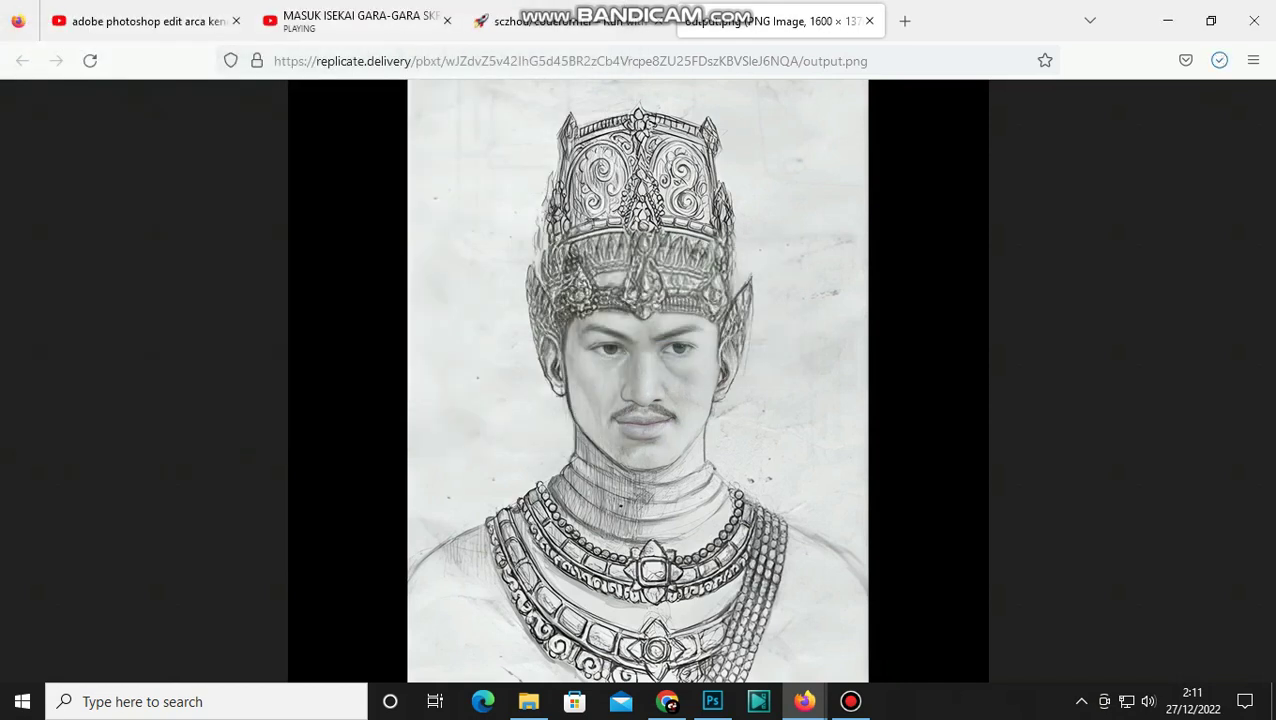
# Step: Drag output.png from Downloads into the Photoshop portrait as a placed image
pyautogui.click(528, 701)
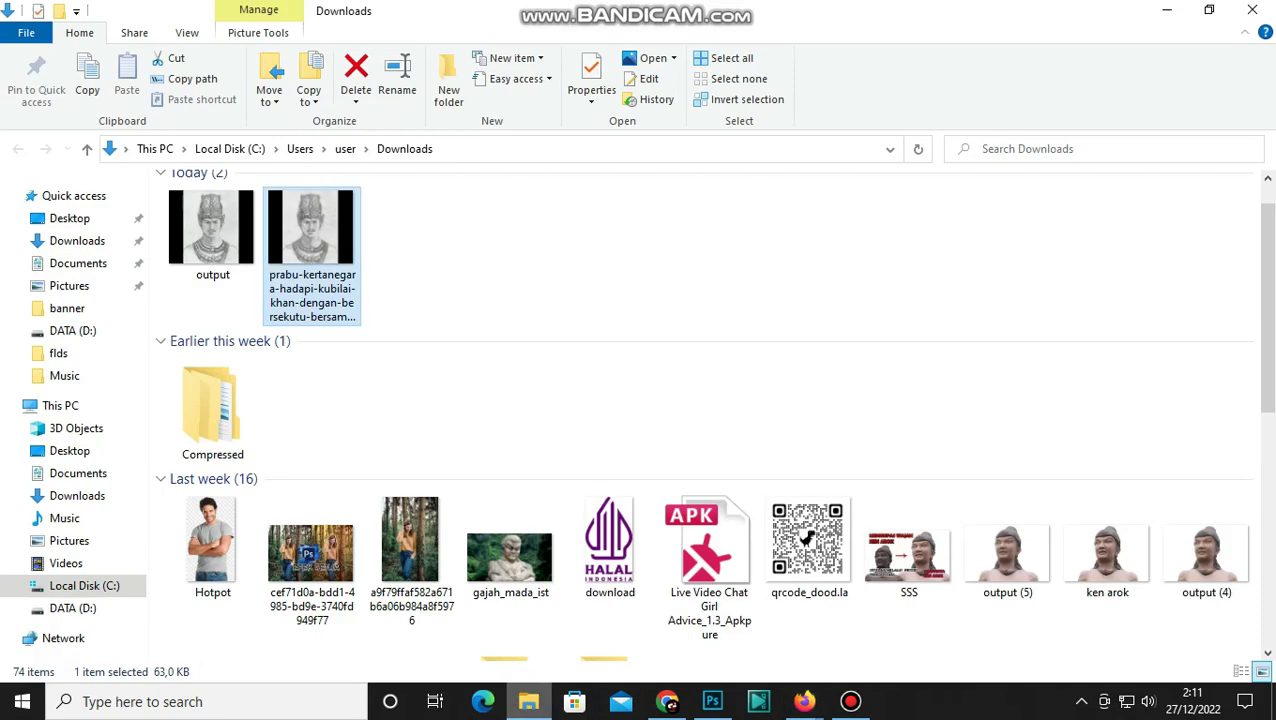
pyautogui.click(181, 245)
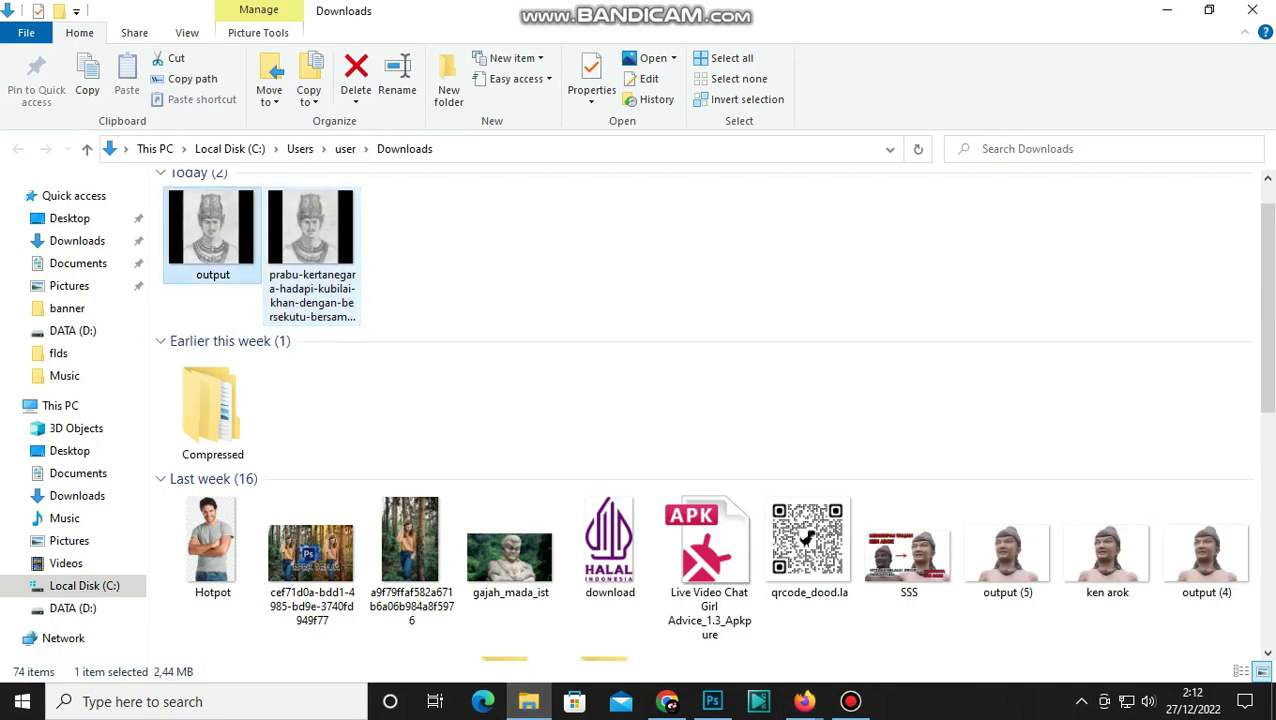
pyautogui.moveTo(181, 245); pyautogui.dragTo(612, 380)
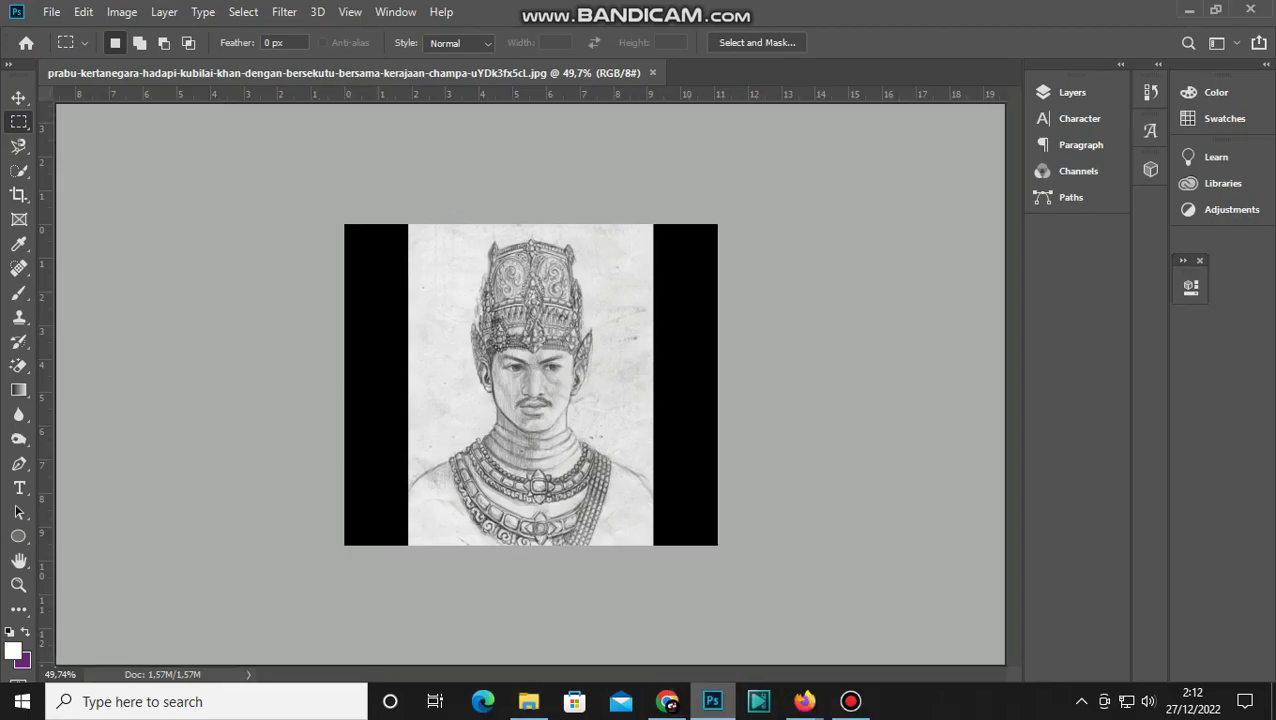
pyautogui.moveTo(618, 384)
pyautogui.mouseDown()
pyautogui.moveTo(712, 700)
pyautogui.moveTo(531, 384)
pyautogui.mouseUp()
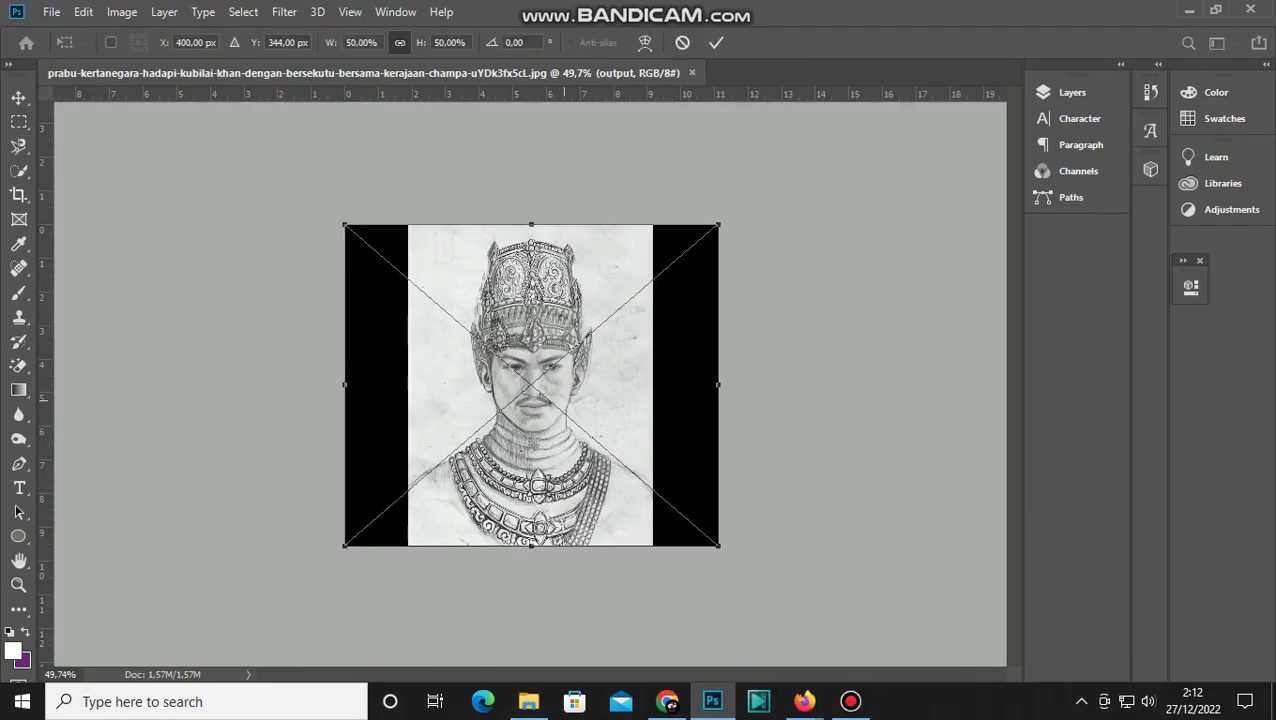
# Step: Commit the placed output image over the sketch and choose the Magnetic Lasso tool
pyautogui.press('Return')
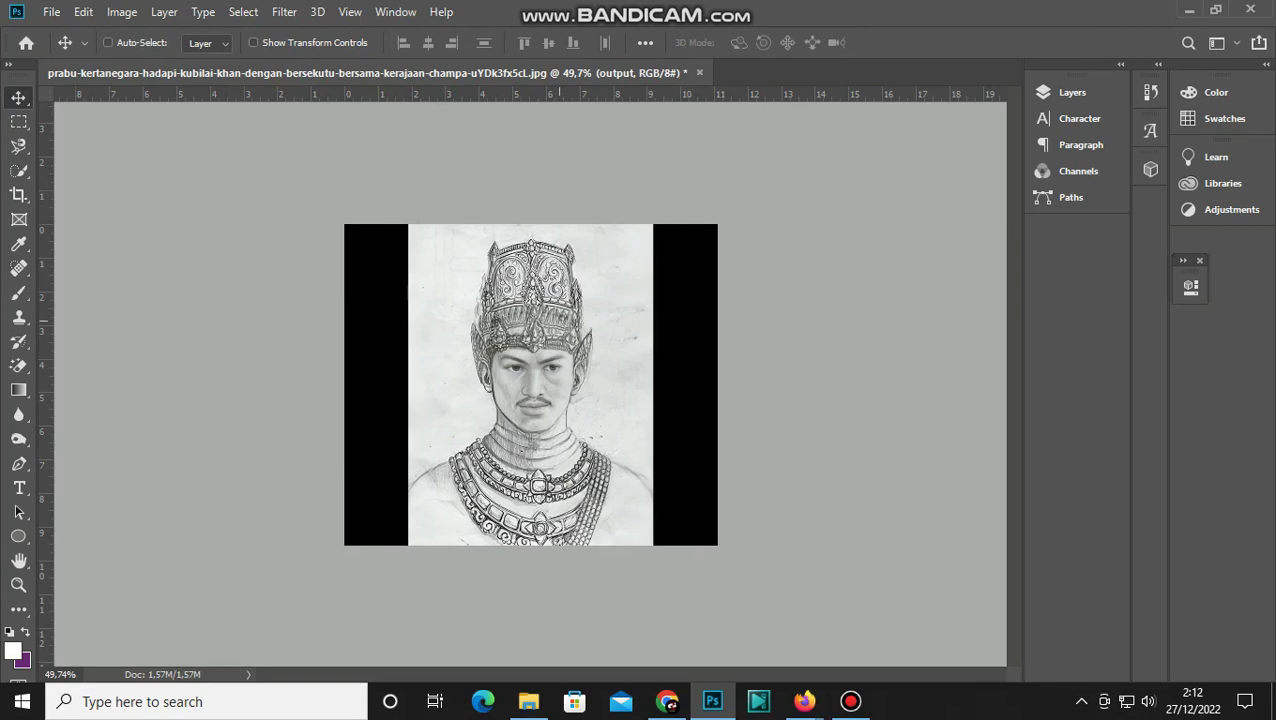
pyautogui.scroll(2, 531, 370)
pyautogui.scroll(3, 531, 370)
pyautogui.scroll(-2, 543, 335)
pyautogui.scroll(-1, 543, 335)
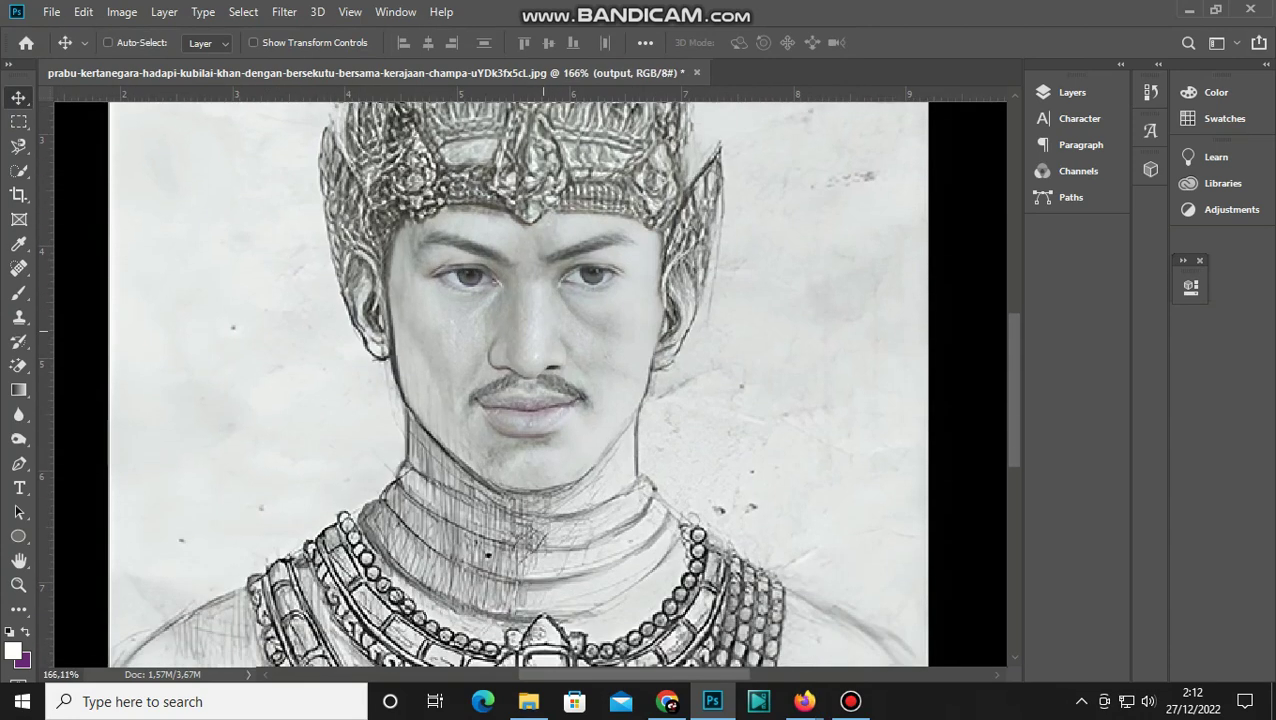
pyautogui.scroll(-2, 543, 330)
pyautogui.scroll(-2, 543, 325)
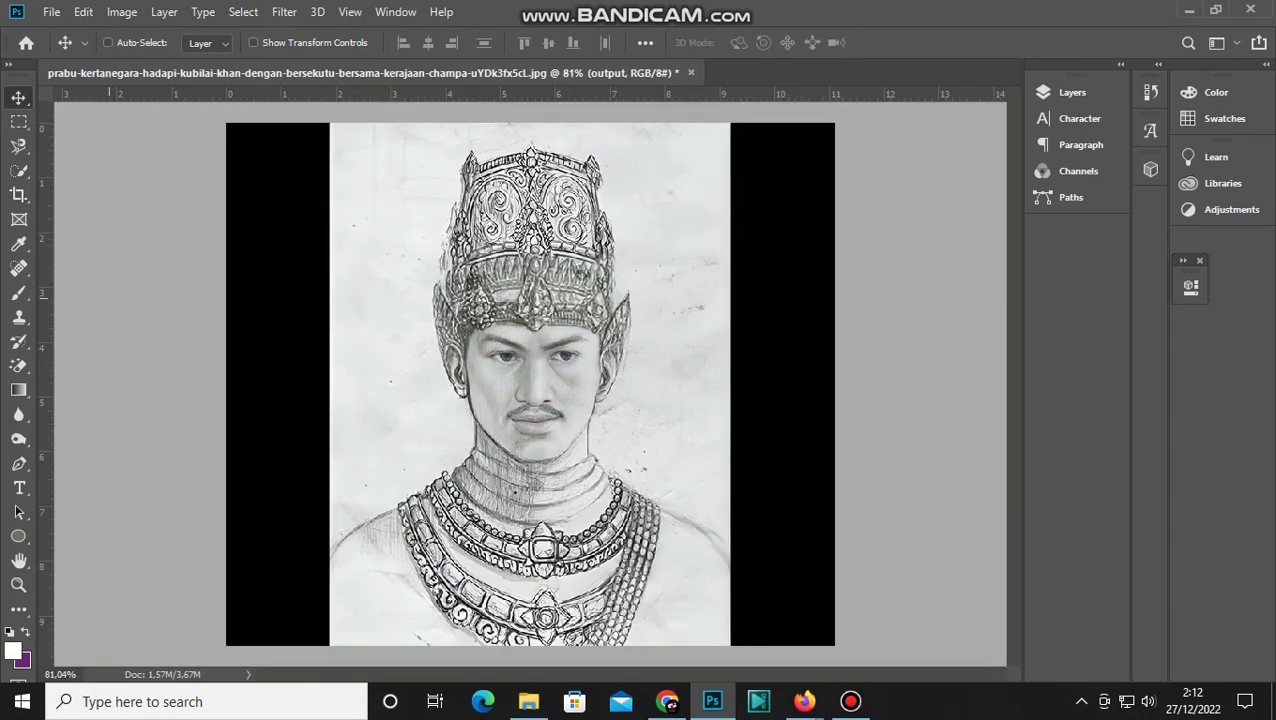
pyautogui.click(19, 171)
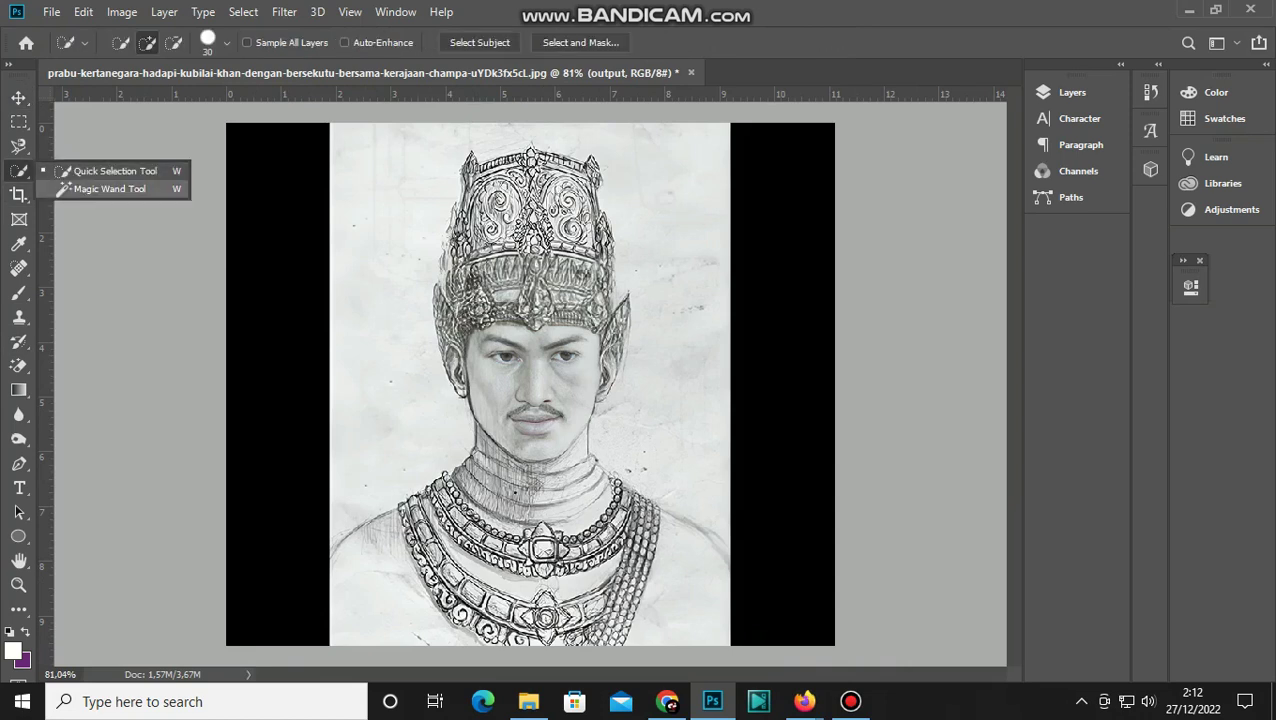
pyautogui.click(19, 145)
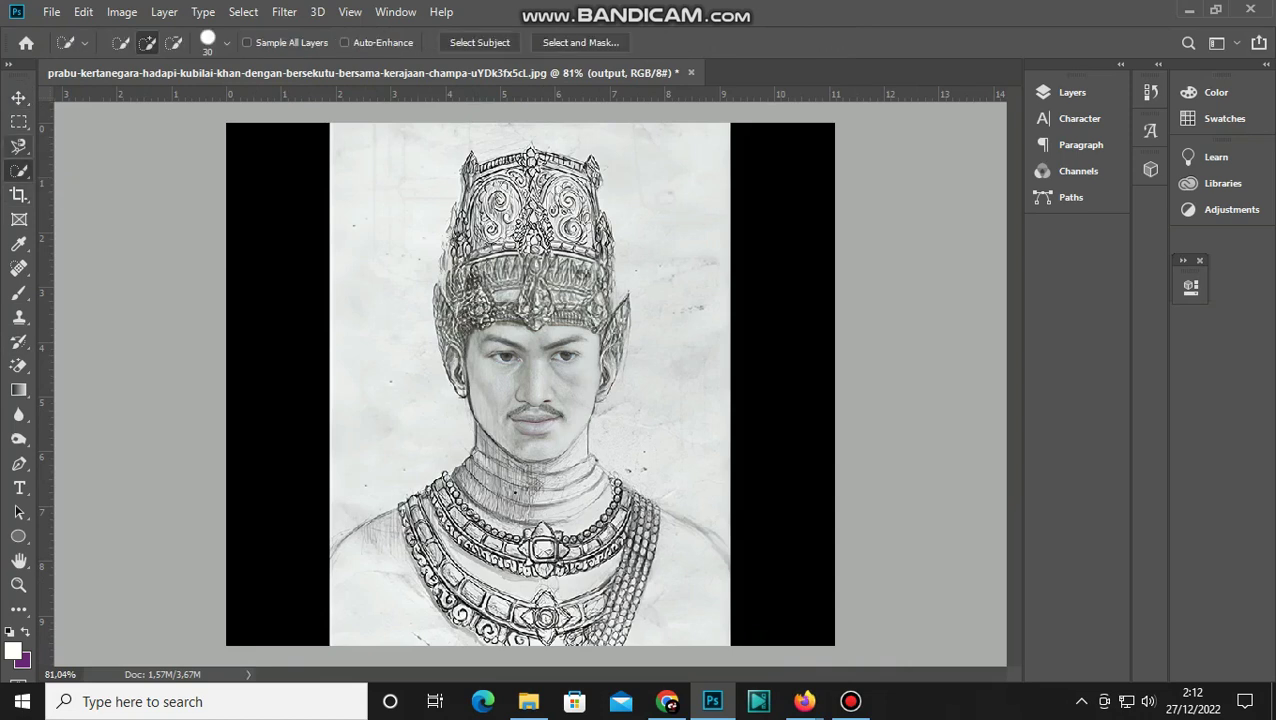
# Step: Trace a closed Magnetic Lasso selection around the restored face from temple to neck
pyautogui.scroll(5, 484, 363)
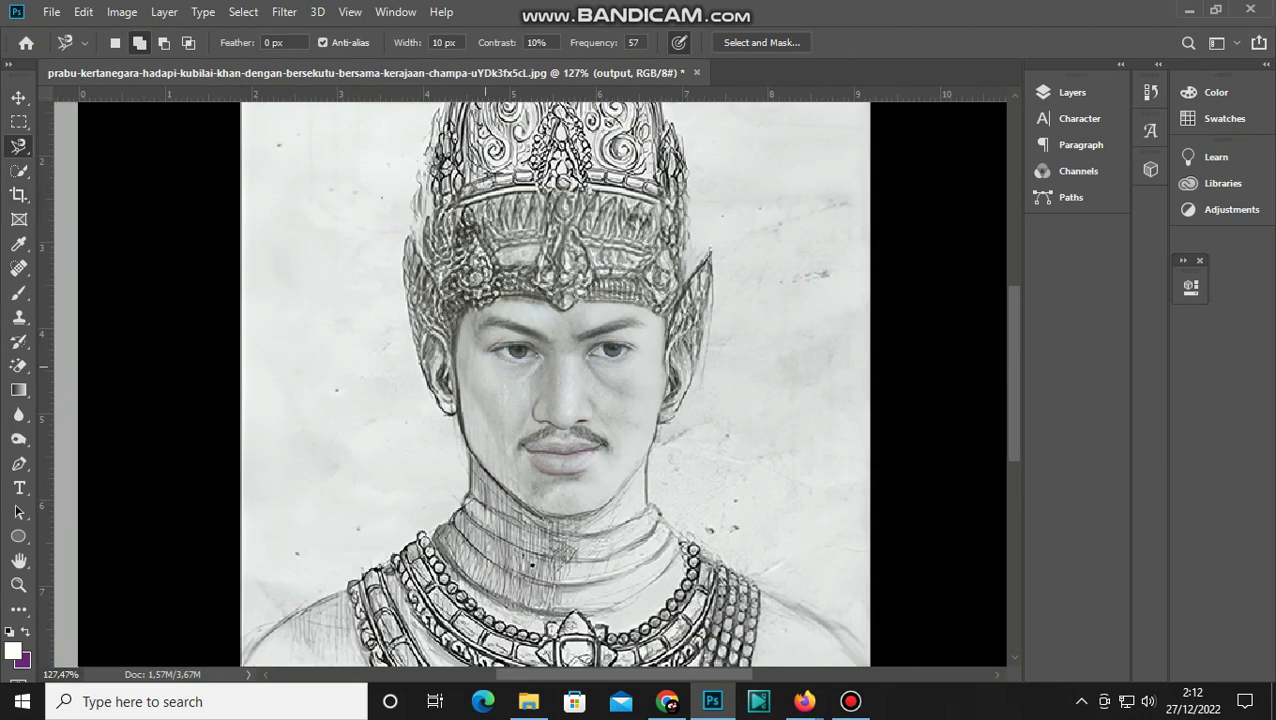
pyautogui.click(462, 312)
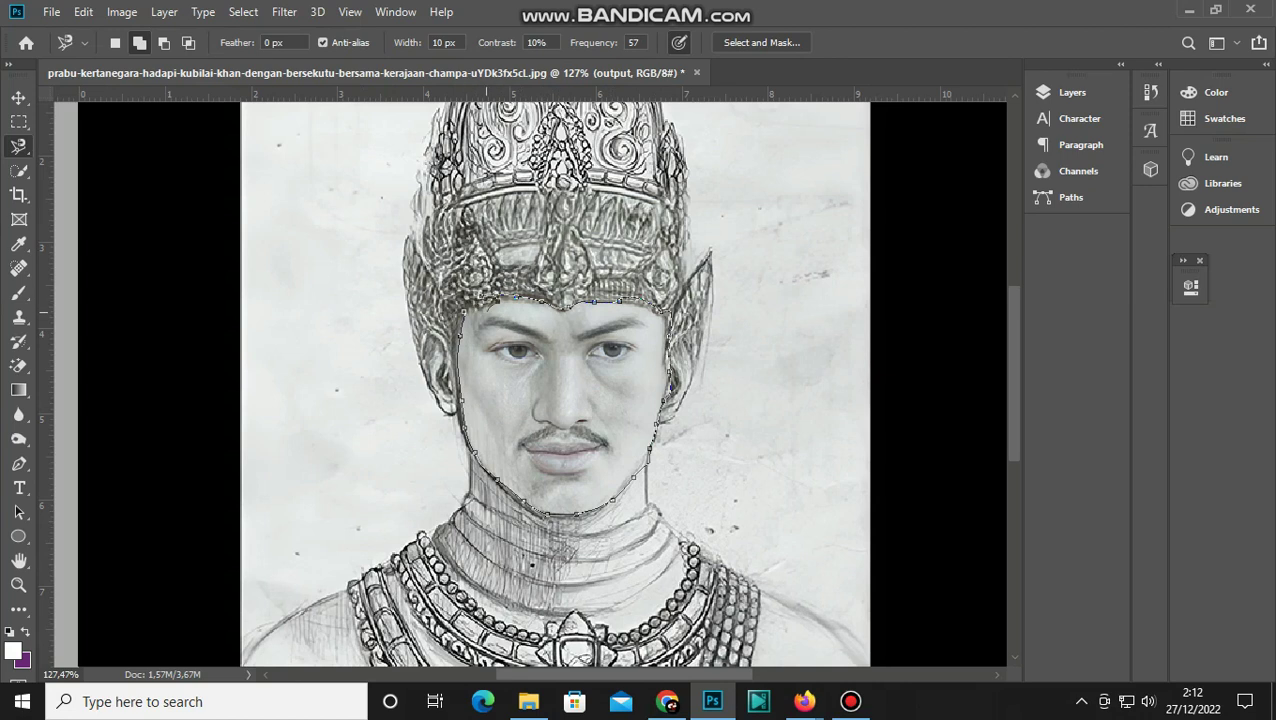
pyautogui.click(473, 303)
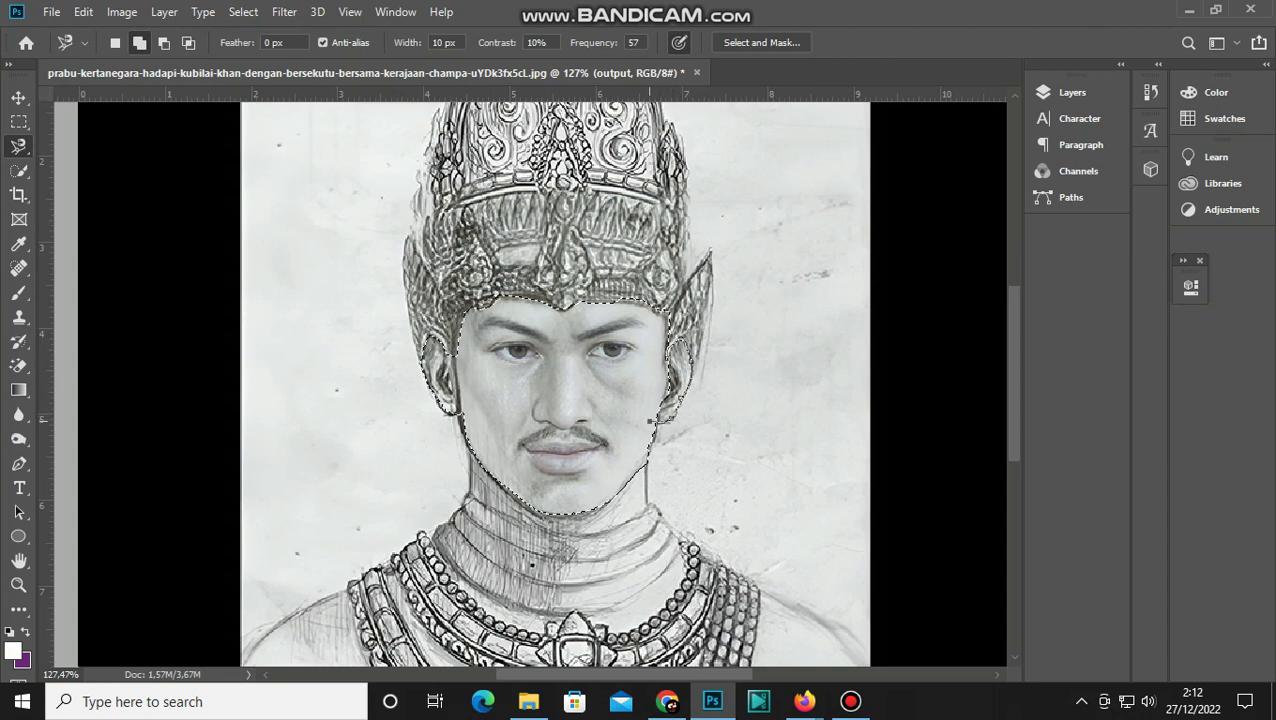
pyautogui.scroll(-3, 630, 408)
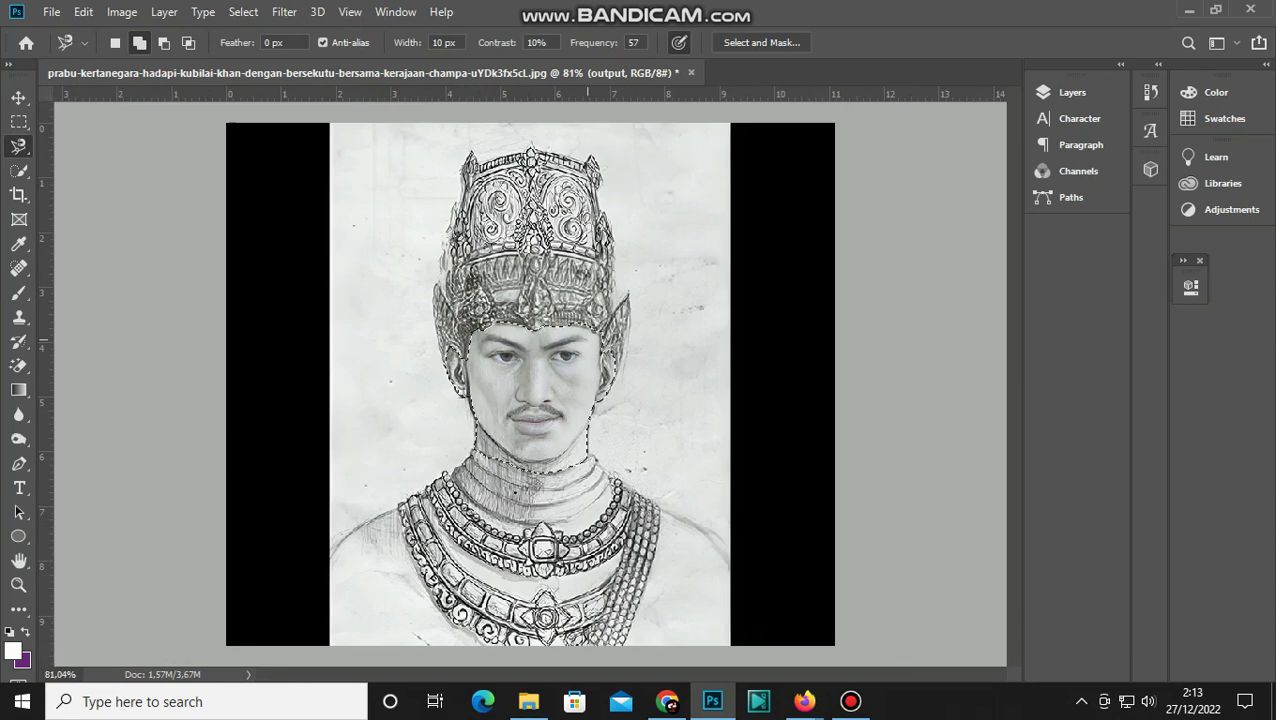
pyautogui.keyDown('alt'); pyautogui.scroll(-2, 570, 347); pyautogui.keyUp('alt')
pyautogui.keyDown('alt'); pyautogui.scroll(2, 549, 358); pyautogui.keyUp('alt')
pyautogui.rightClick(550, 362)
# Step: Copy the selected face onto its own new Layer 1 with Layer Via Copy
pyautogui.click(600, 153)
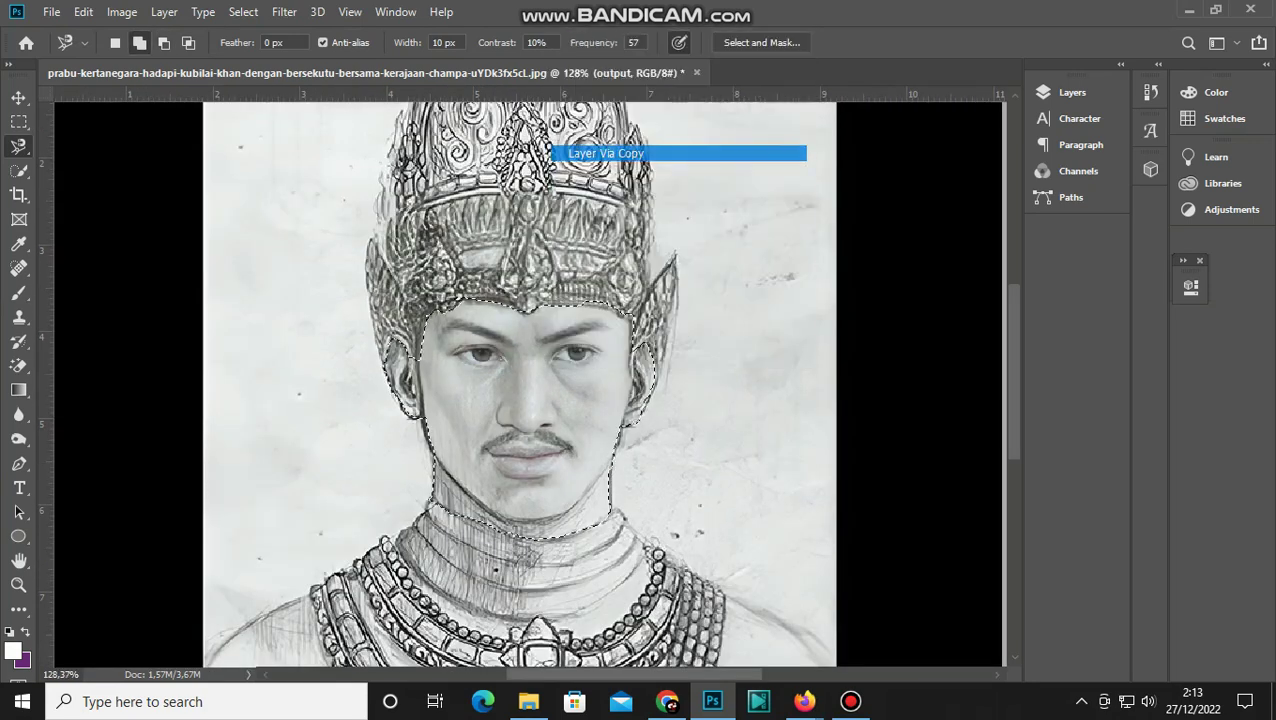
pyautogui.keyDown('alt'); pyautogui.scroll(-2, 594, 330); pyautogui.keyUp('alt')
pyautogui.keyDown('alt'); pyautogui.scroll(-1, 594, 330); pyautogui.keyUp('alt')
pyautogui.scroll(1, 594, 330)
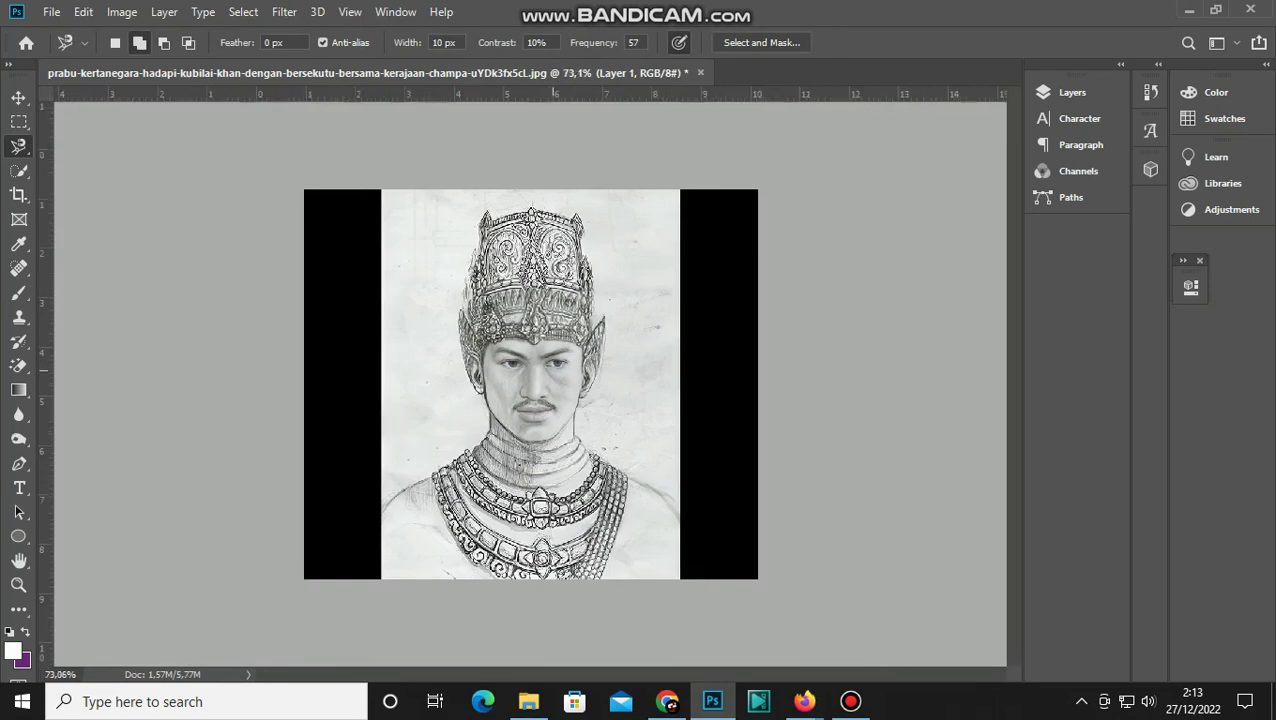
pyautogui.scroll(1, 594, 330)
pyautogui.scroll(-2, 594, 330)
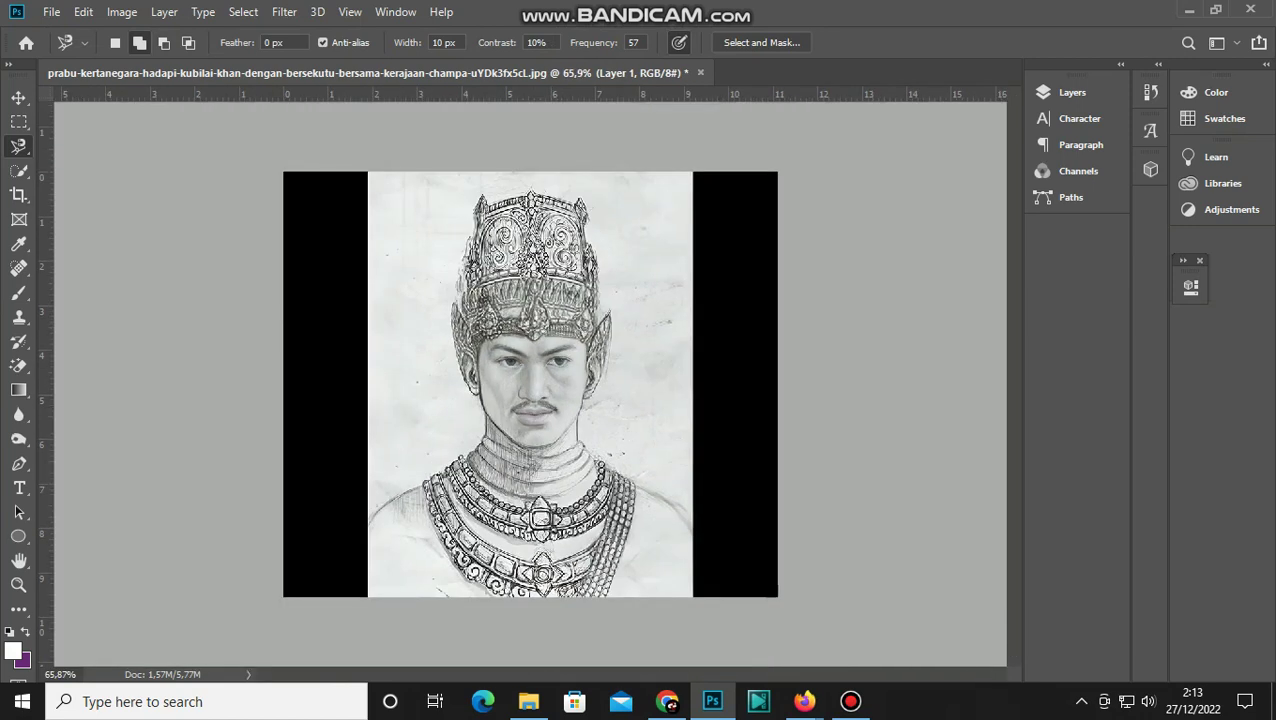
# Step: Toggle the output and Background layer visibility, leaving the output portrait shown behind the face
pyautogui.click(1070, 92)
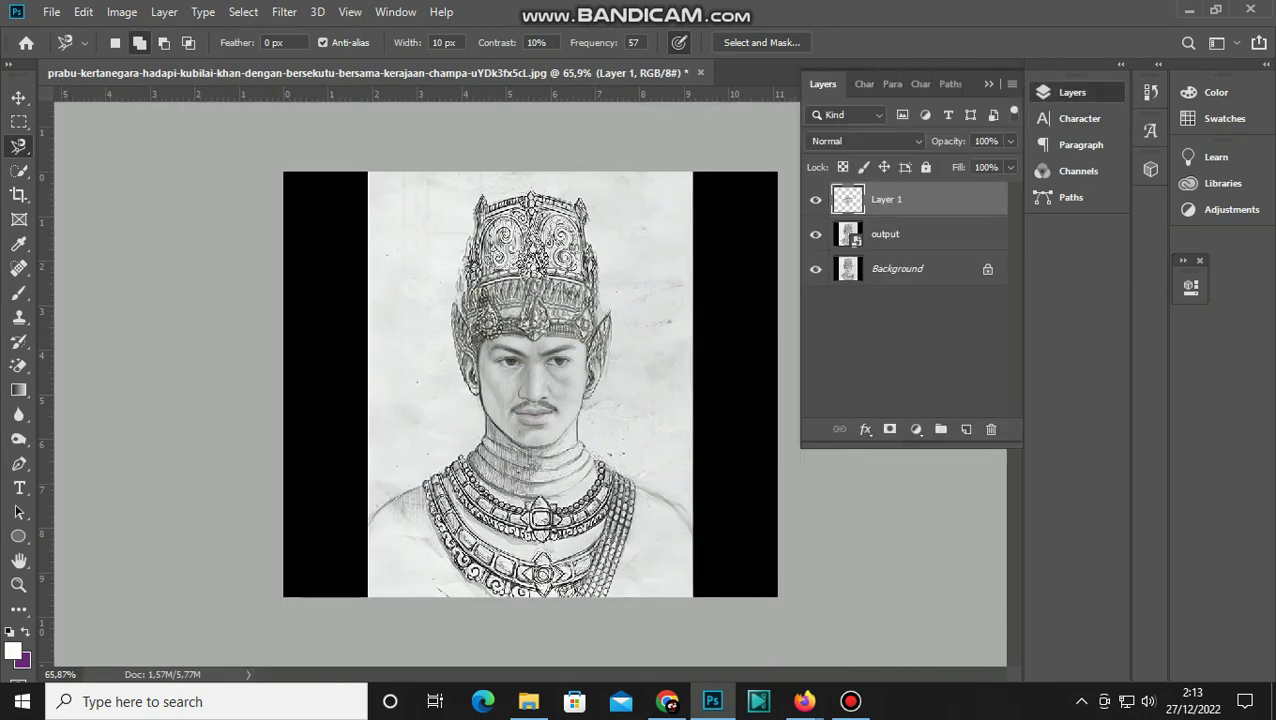
pyautogui.click(815, 234)
pyautogui.click(815, 268)
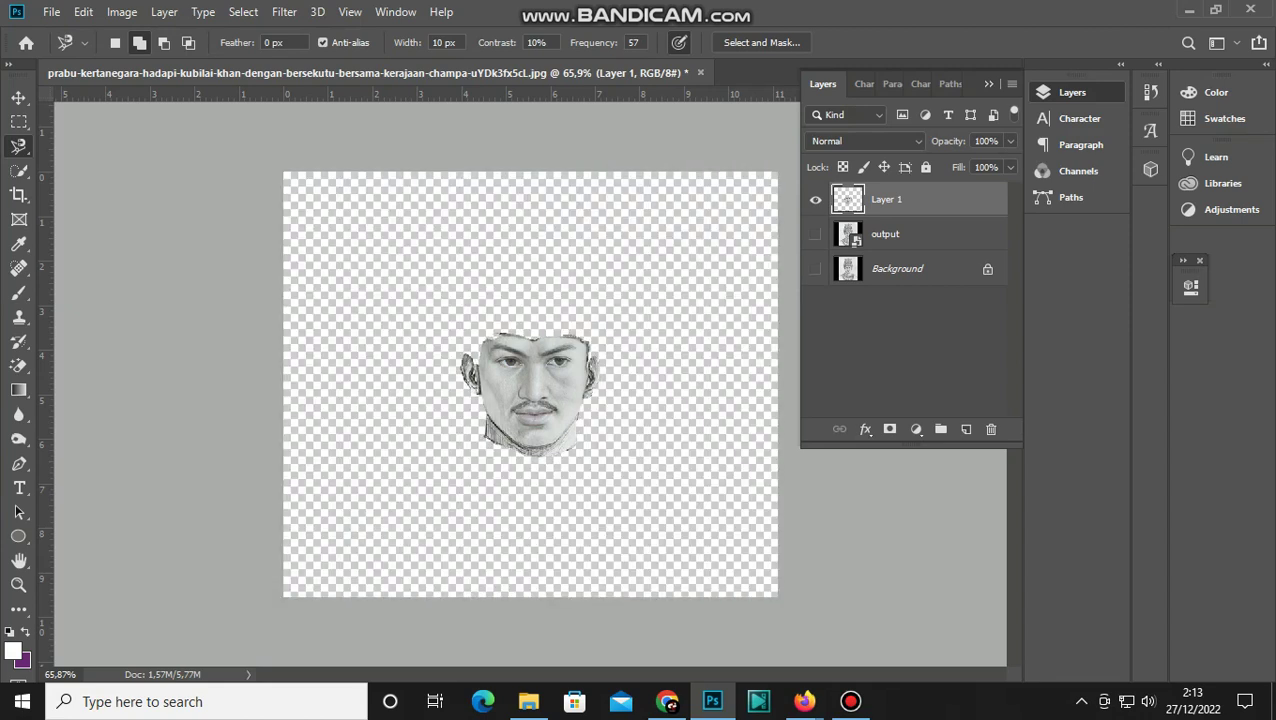
pyautogui.click(815, 234)
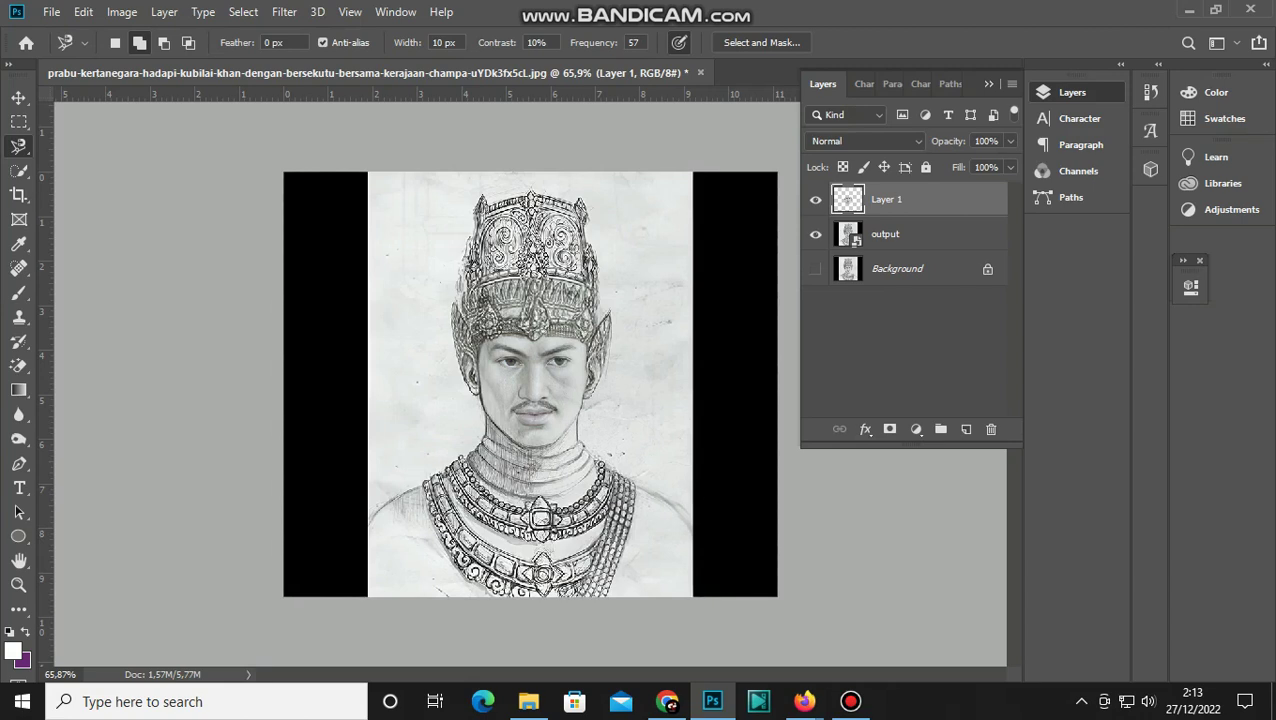
pyautogui.click(121, 11)
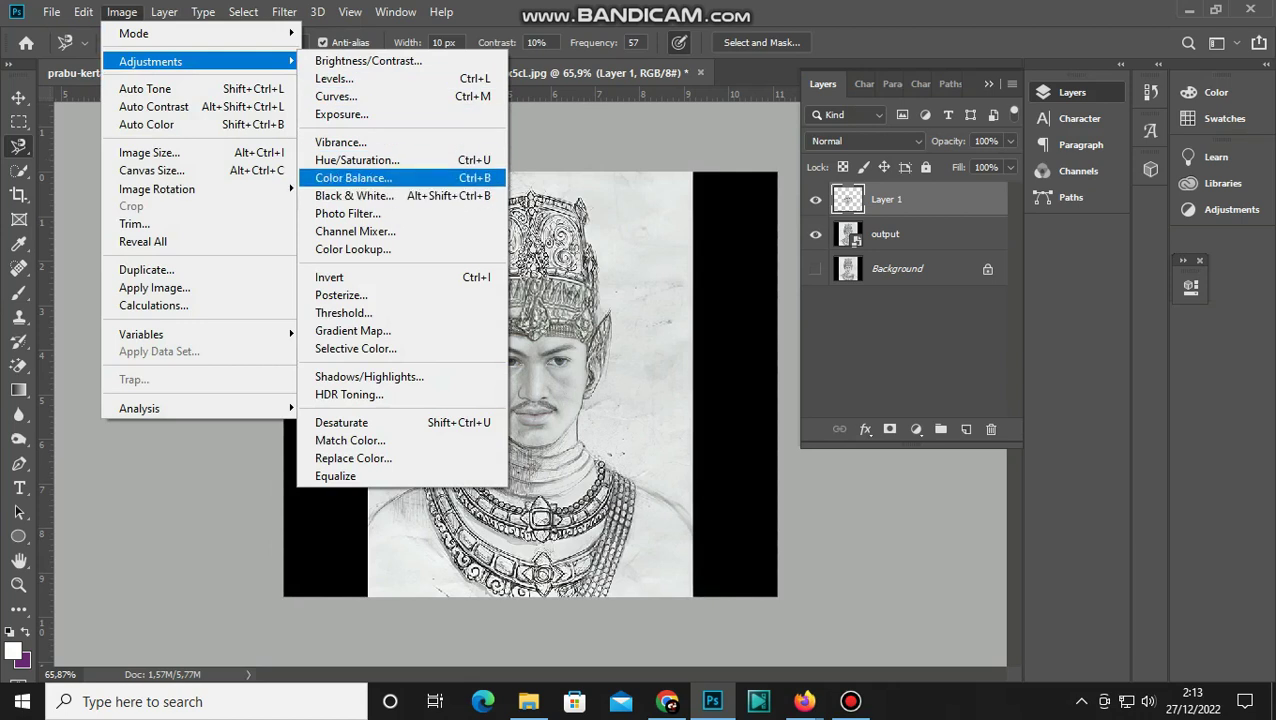
# Step: Apply a Color Balance of +39, -21, -46 on the midtones of the cut-out face
pyautogui.click(350, 178)
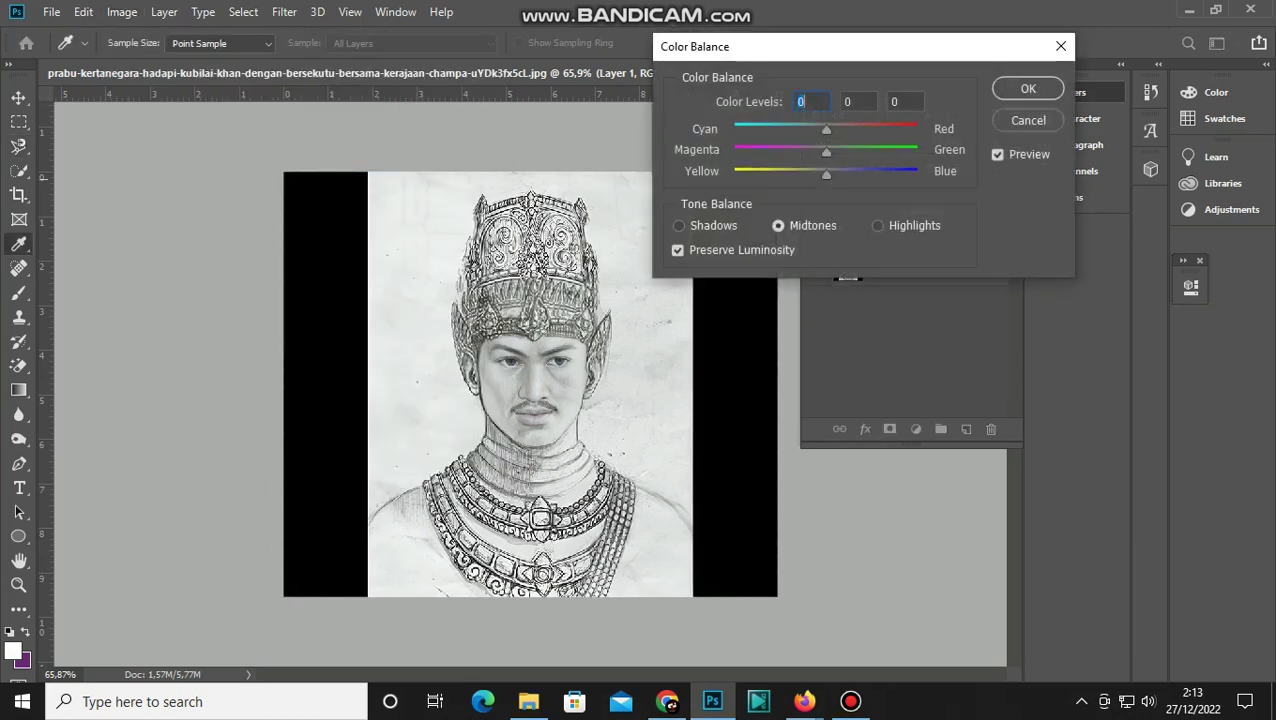
pyautogui.moveTo(826, 131); pyautogui.dragTo(865, 131)
pyautogui.press('Down')
pyautogui.press('Down')
pyautogui.press('Down')
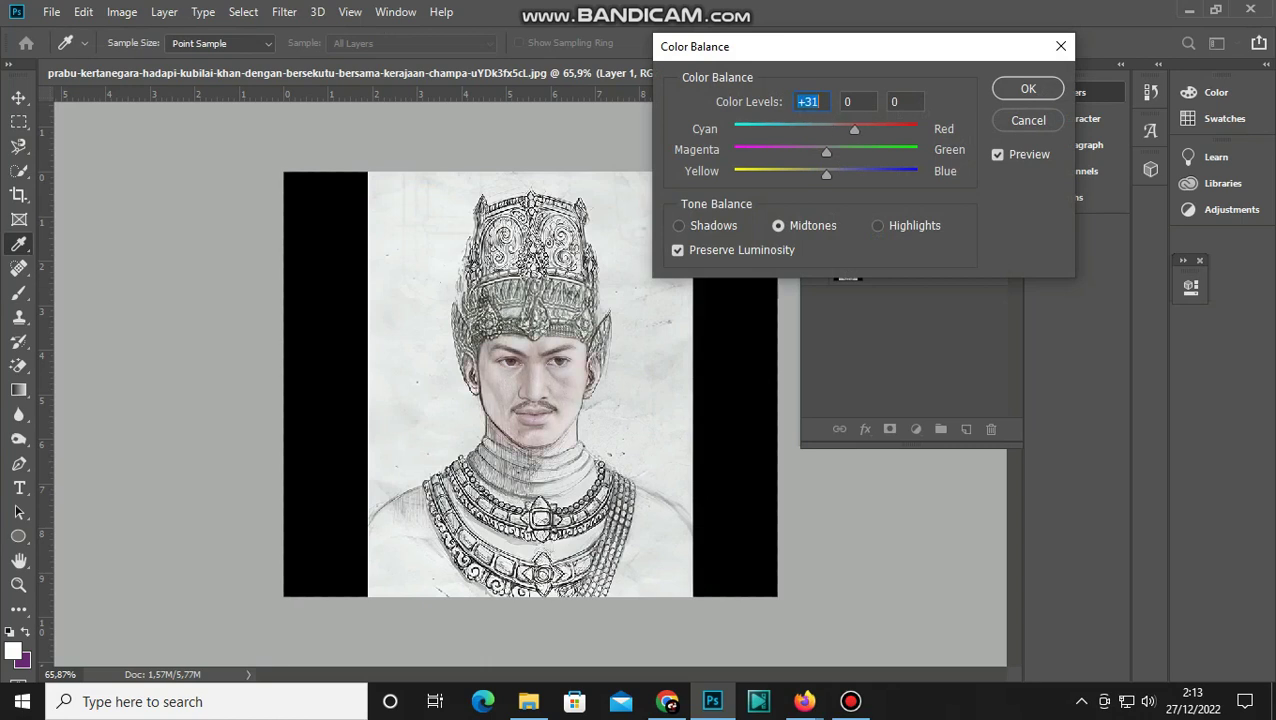
pyautogui.moveTo(826, 173); pyautogui.dragTo(793, 173)
pyautogui.click(900, 101)
pyautogui.hotkey('shift', 'Tab')
pyautogui.press('Down')
pyautogui.press('Down')
pyautogui.press('Down')
pyautogui.press('Down')
pyautogui.press('Down')
pyautogui.press('Down')
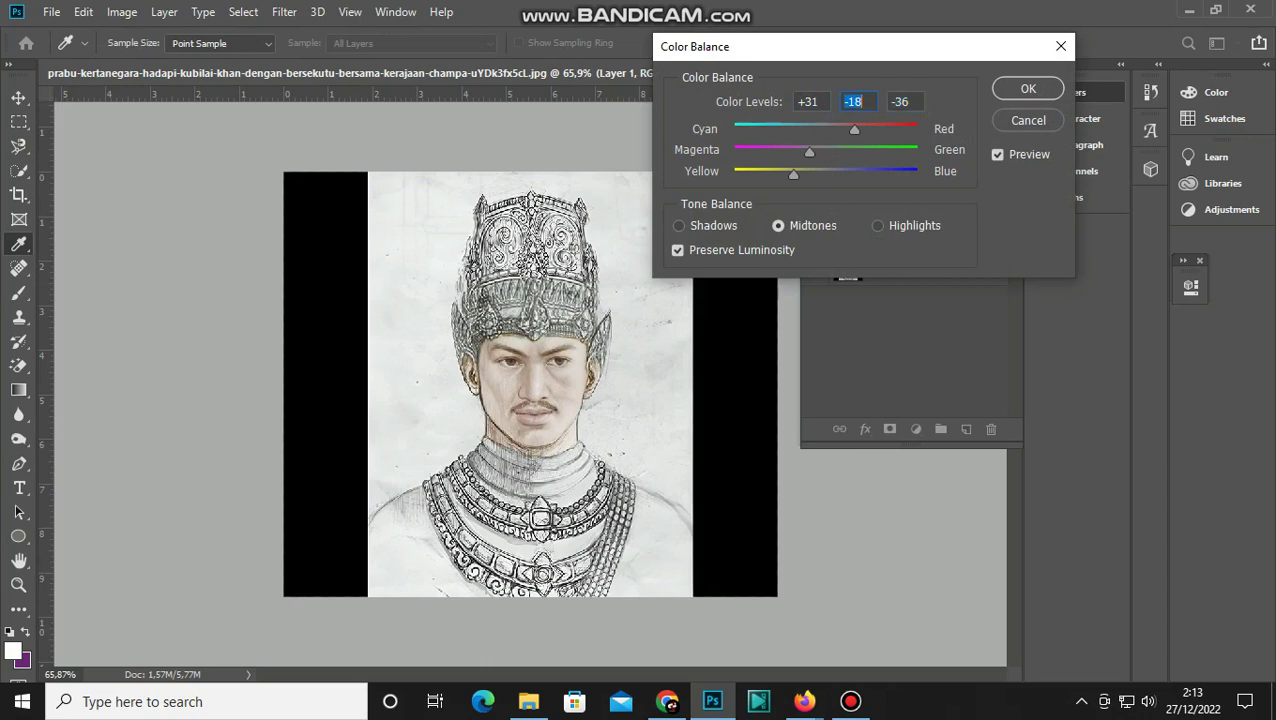
pyautogui.moveTo(854, 129); pyautogui.dragTo(862, 129)
pyautogui.moveTo(791, 173); pyautogui.dragTo(806, 150)
pyautogui.press('Tab')
pyautogui.press('Tab')
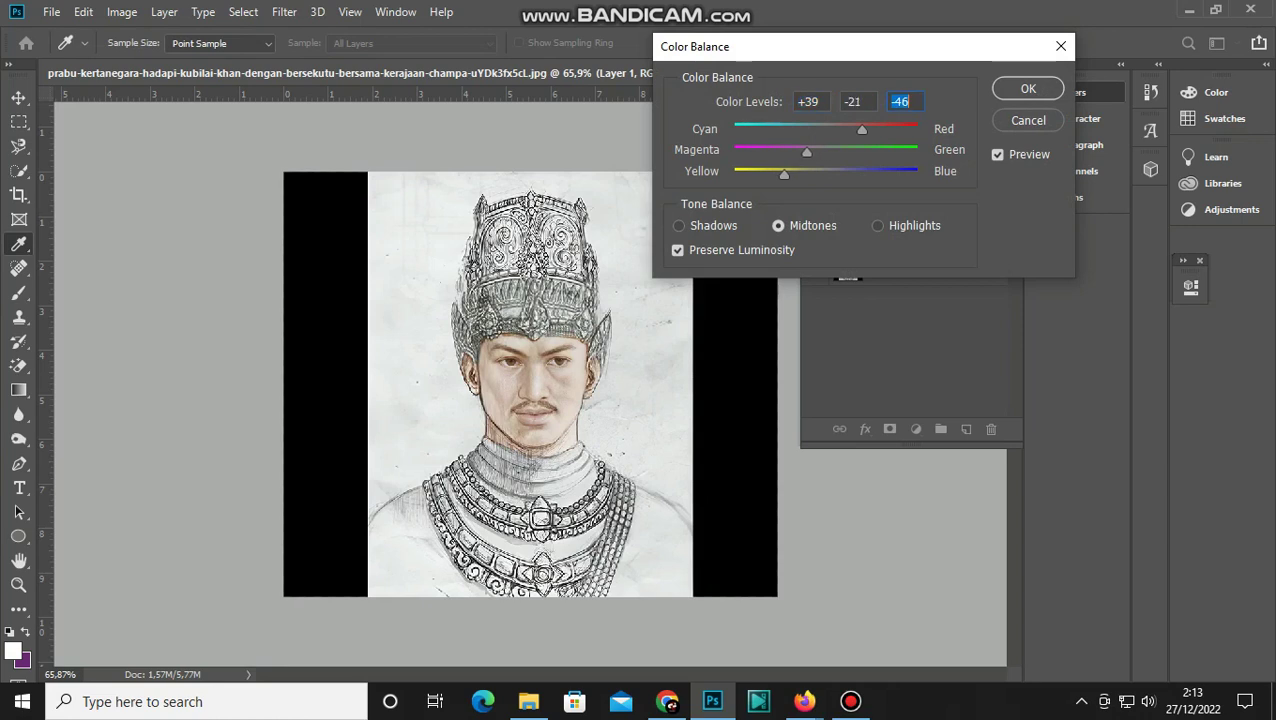
pyautogui.hotkey('shift', 'Tab')
pyautogui.press('Return')
# Step: Set Brightness/Contrast on the face layer to brightness -20 and contrast 43
pyautogui.press('l')
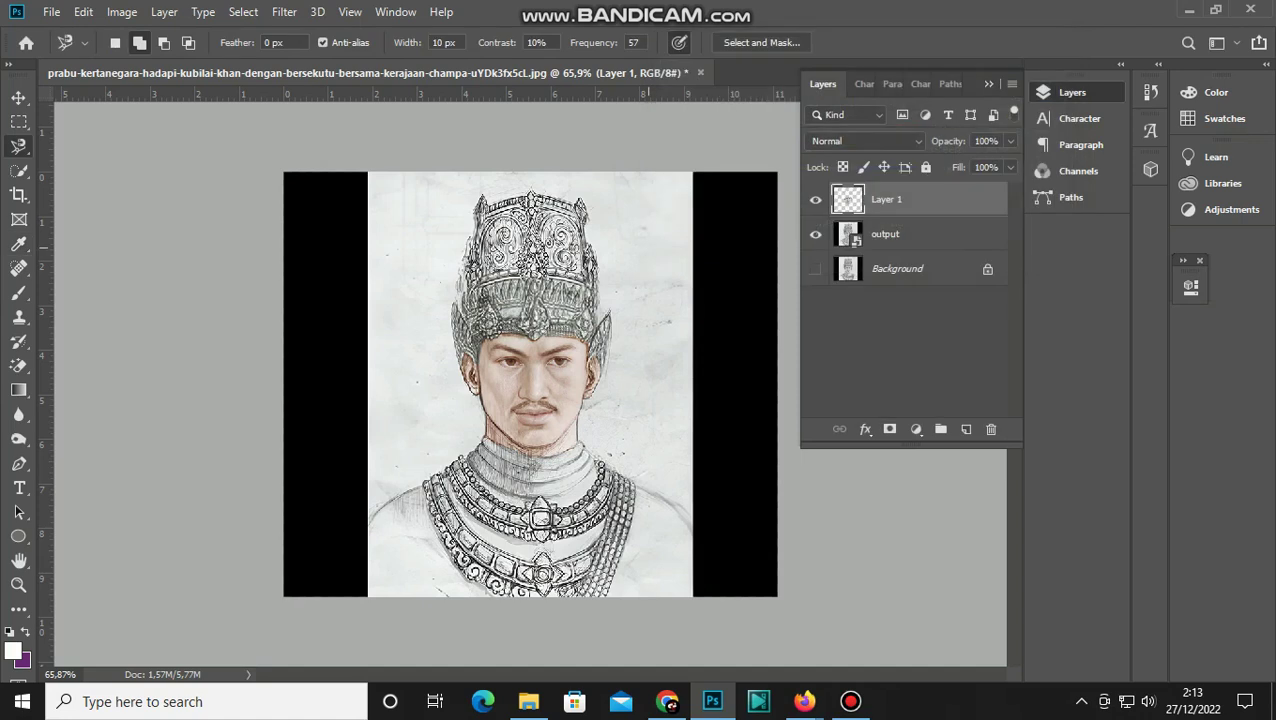
pyautogui.scroll(3, 548, 356)
pyautogui.scroll(2, 548, 356)
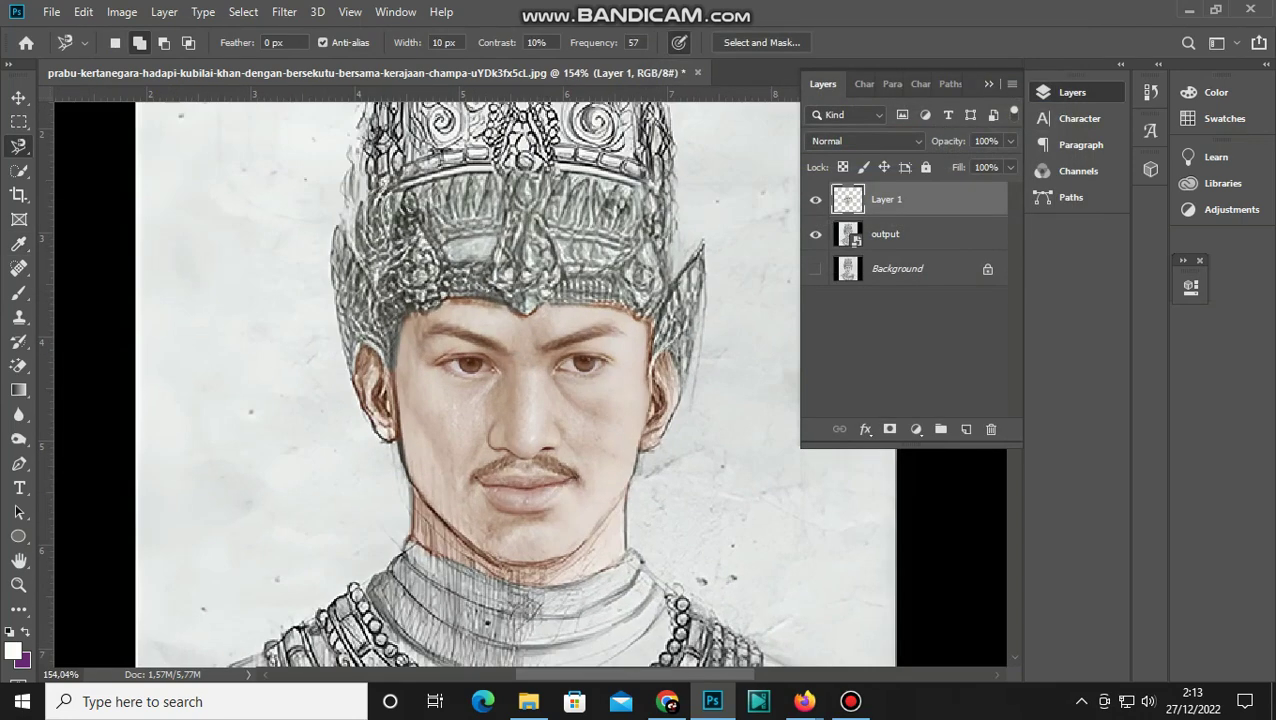
pyautogui.click(122, 12)
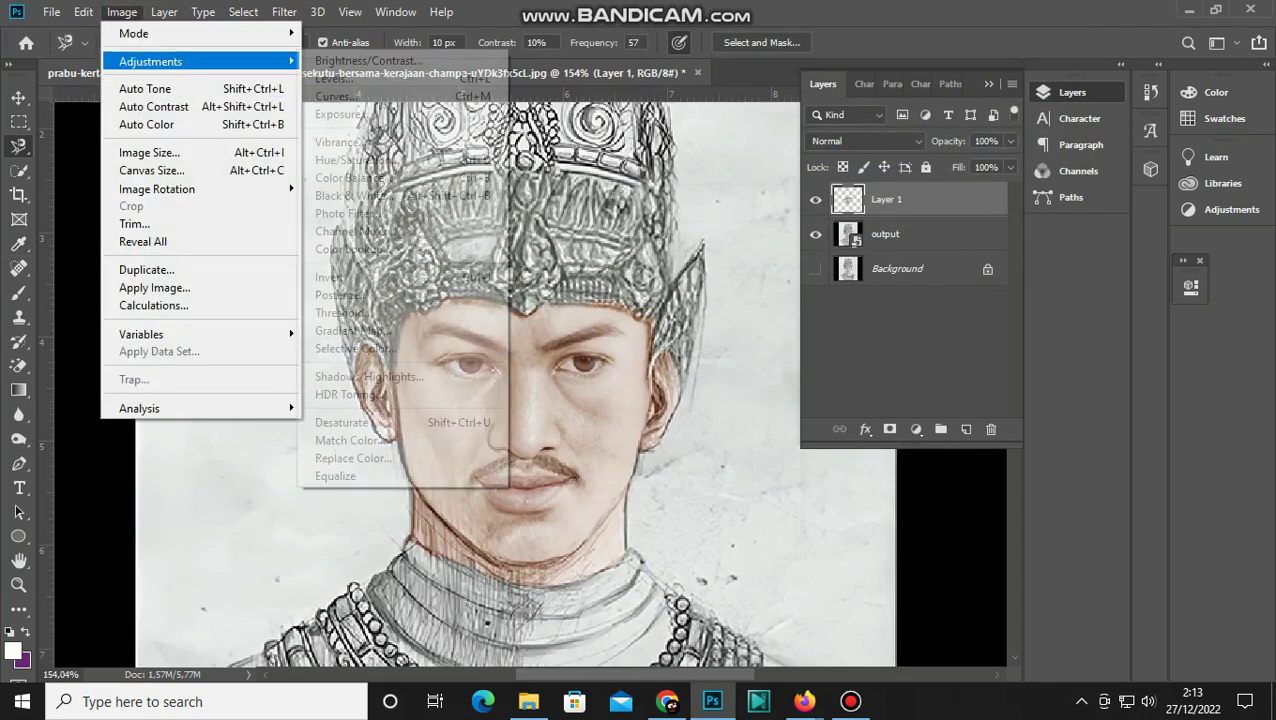
pyautogui.click(368, 61)
pyautogui.press('Tab')
pyautogui.hotkey('shift', 'Up')
pyautogui.hotkey('shift', 'Up')
pyautogui.hotkey('shift', 'Up')
pyautogui.hotkey('shift', 'Up')
pyautogui.press('Up')
pyautogui.press('Up')
pyautogui.press('Up')
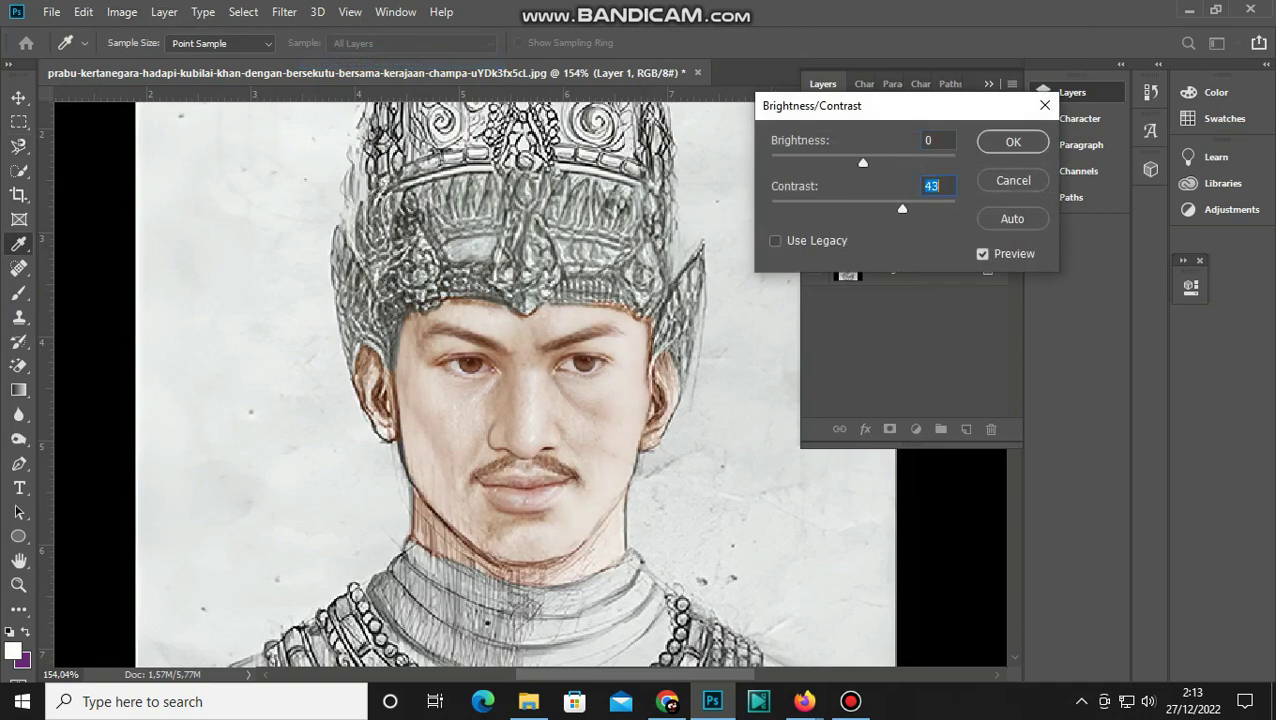
pyautogui.hotkey('shift', 'Tab')
pyautogui.hotkey('shift', 'Down')
pyautogui.hotkey('shift', 'Down')
pyautogui.hotkey('shift', 'Down')
pyautogui.hotkey('shift', 'Up')
pyautogui.hotkey('shift', 'Up')
pyautogui.press('Up')
pyautogui.press('Up')
pyautogui.press('Down')
pyautogui.press('Down')
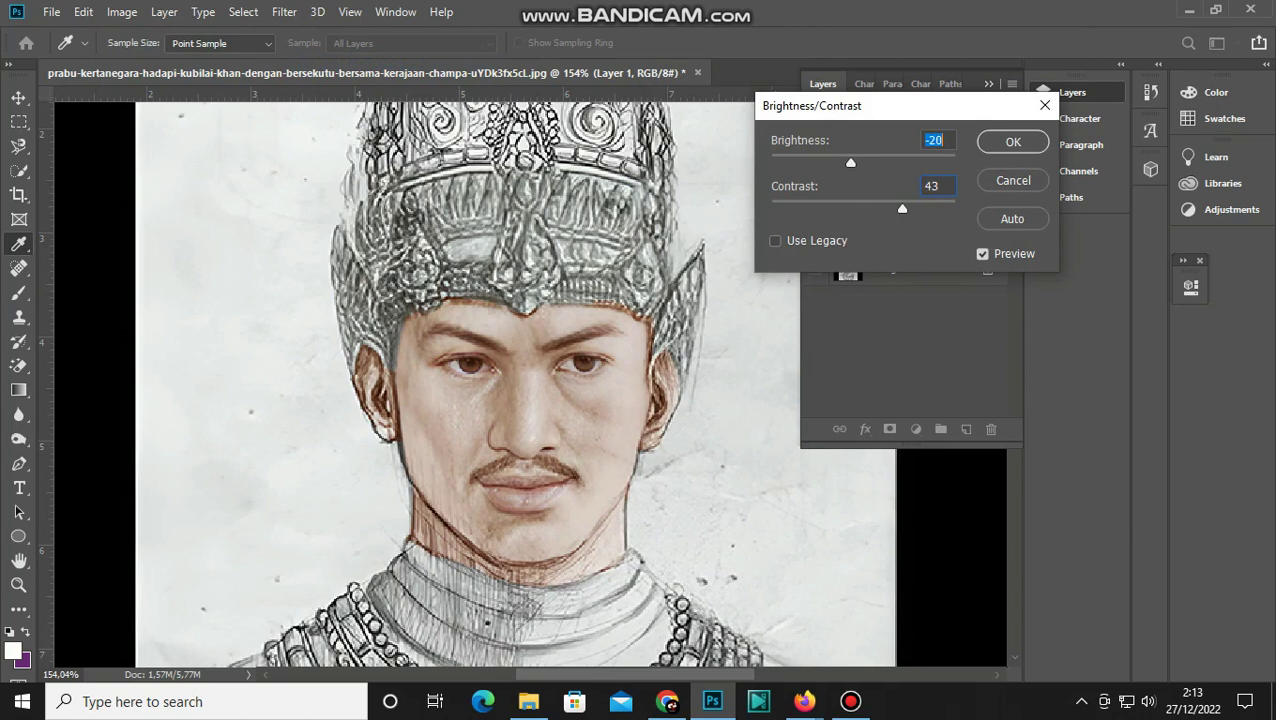
pyautogui.press('Return')
pyautogui.press('l')
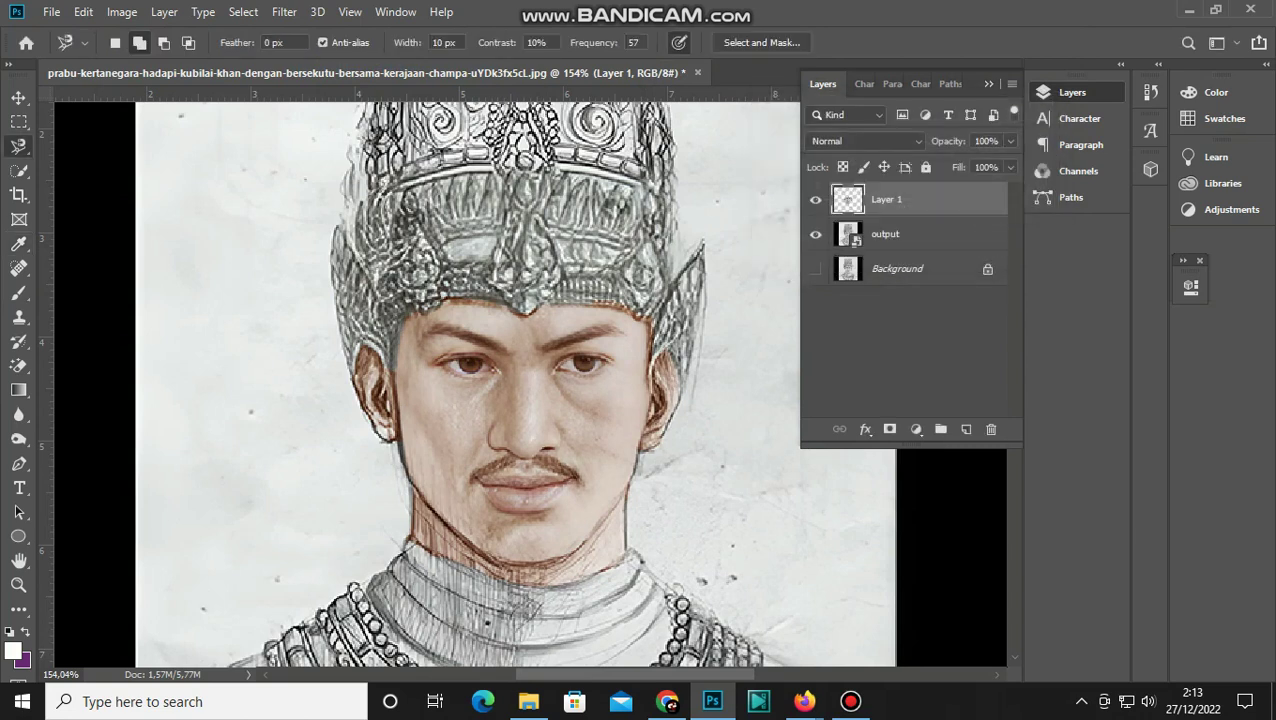
# Step: Select the output layer, pick the Magic Eraser and rasterize the smart object
pyautogui.click(885, 234)
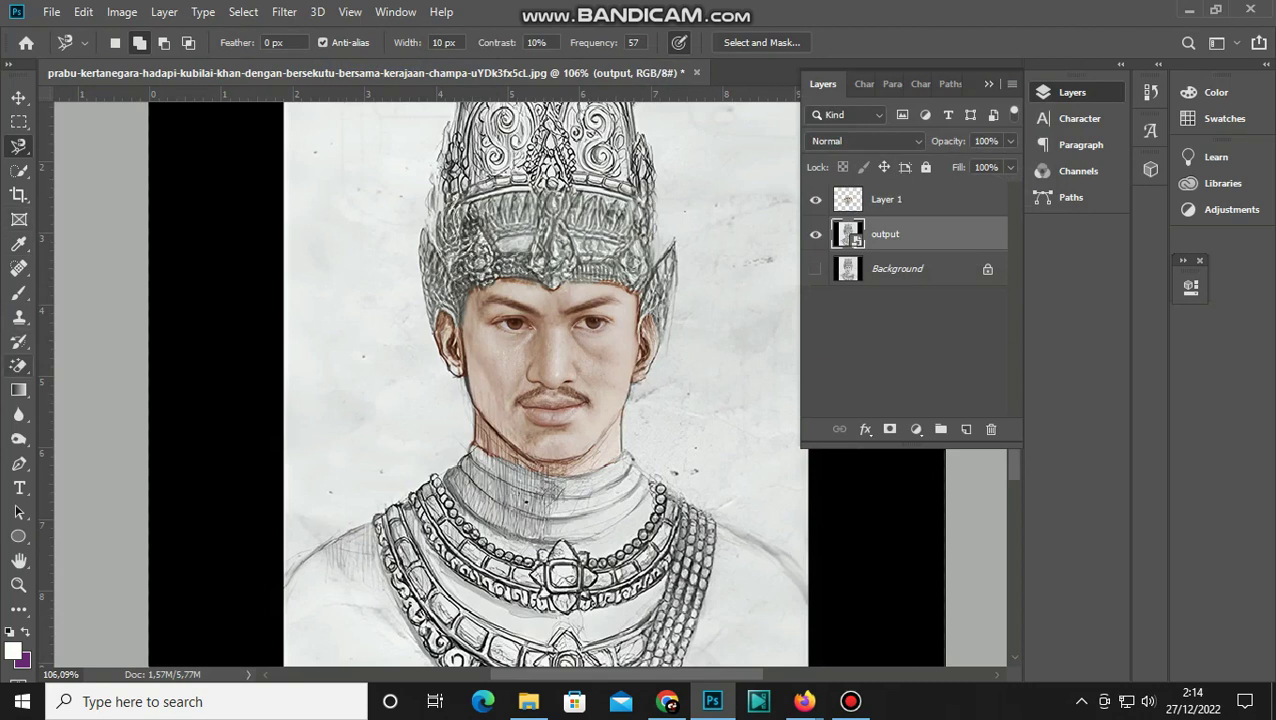
pyautogui.click(18, 366)
pyautogui.click(612, 283)
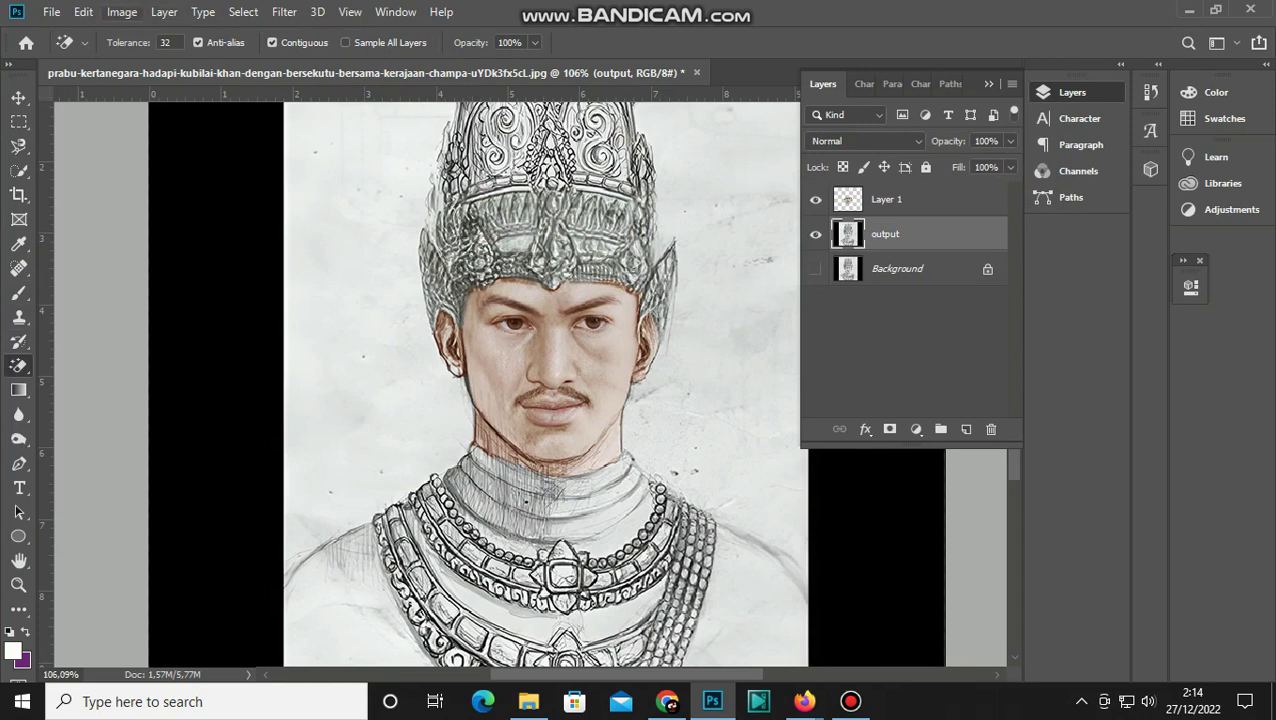
pyautogui.click(121, 12)
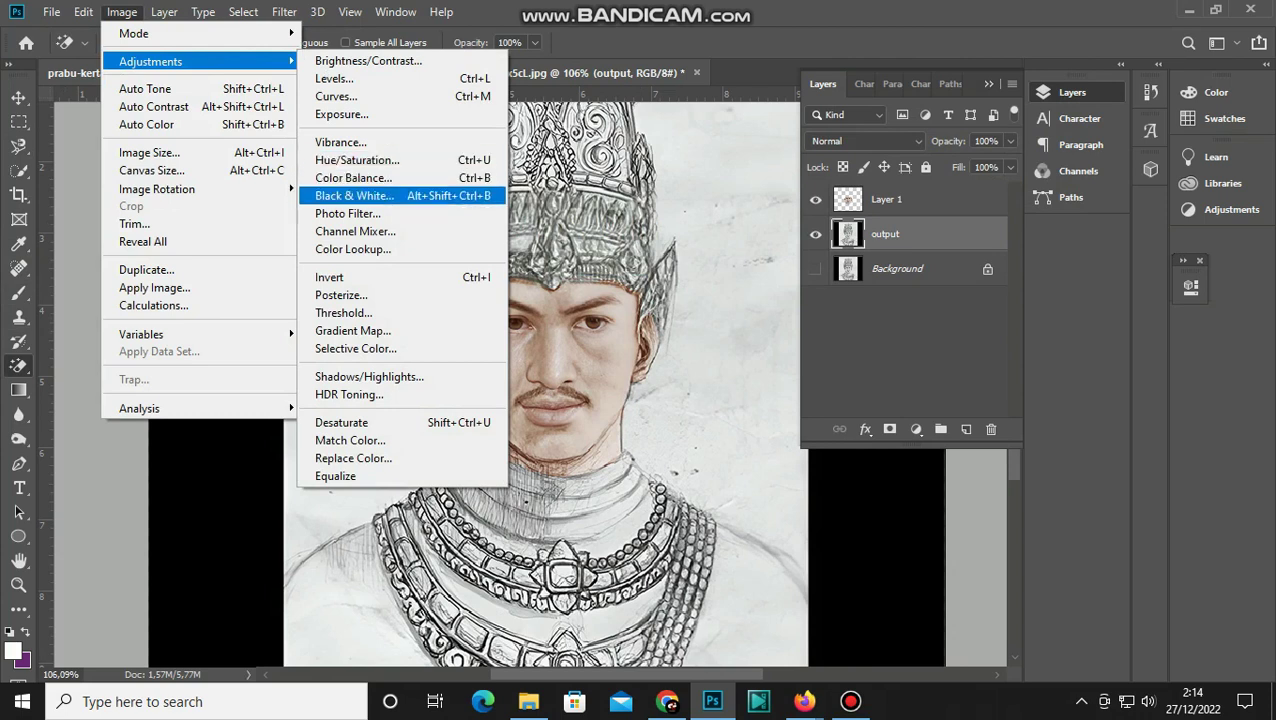
pyautogui.click(357, 160)
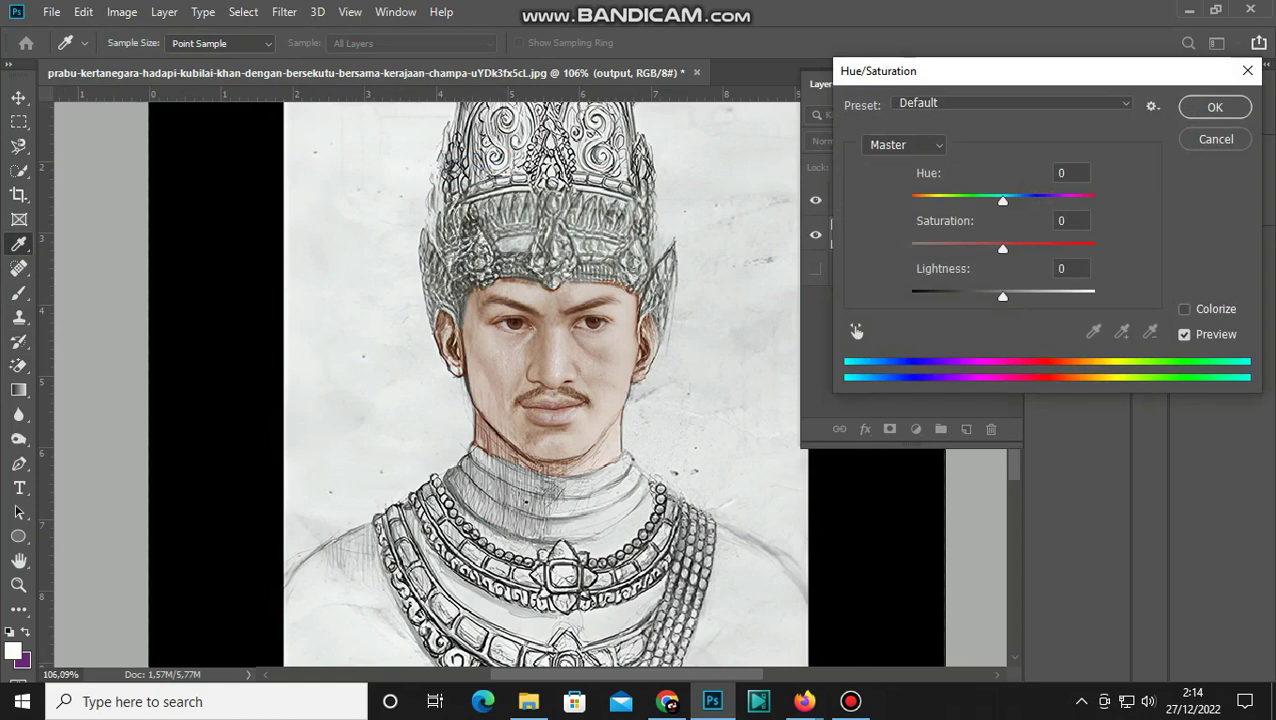
pyautogui.press('Up')
pyautogui.press('Up')
pyautogui.press('Up')
pyautogui.press('Up')
pyautogui.press('Up')
pyautogui.press('Up')
pyautogui.press('Up')
pyautogui.press('Up')
pyautogui.press('Up')
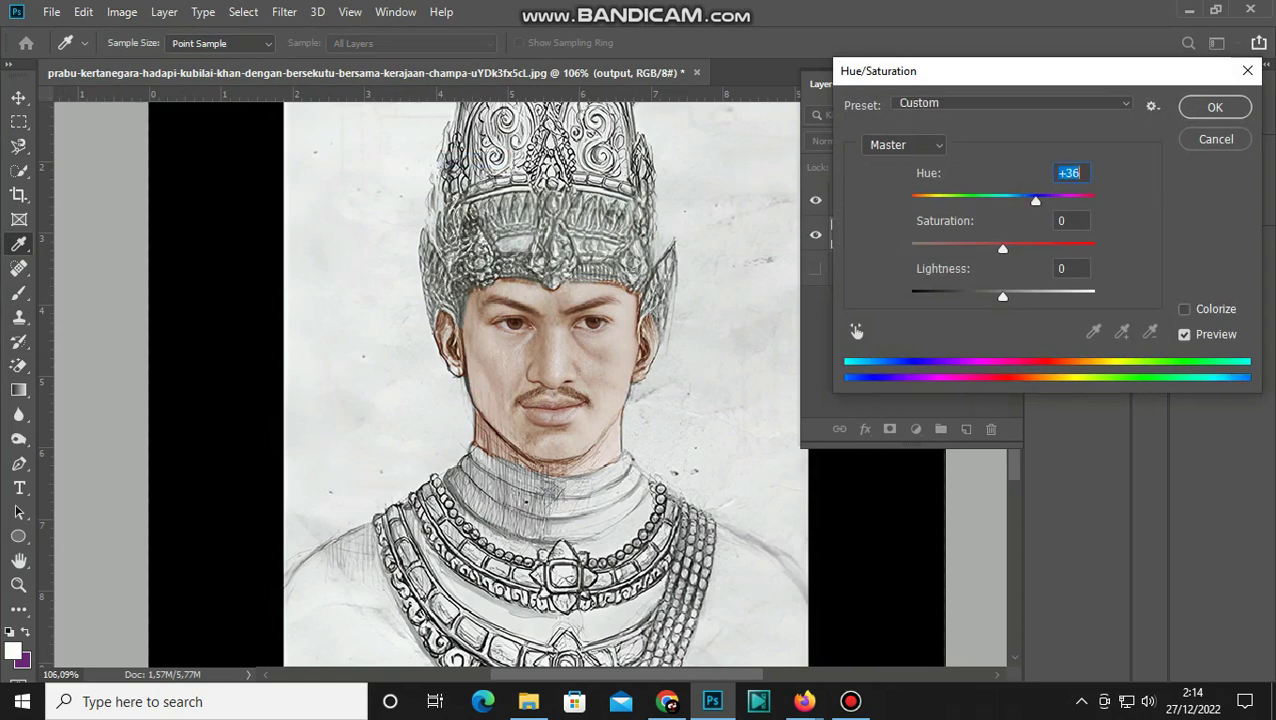
pyautogui.press('Up')
pyautogui.press('Up')
pyautogui.press('Up')
pyautogui.press('Up')
pyautogui.press('Up')
pyautogui.press('Up')
pyautogui.press('Up')
pyautogui.press('Up')
pyautogui.press('Down')
pyautogui.press('Down')
pyautogui.press('Down')
pyautogui.press('Down')
pyautogui.press('Down')
pyautogui.press('Down')
pyautogui.press('Down')
pyautogui.press('Down')
pyautogui.press('Down')
pyautogui.press('Down')
pyautogui.press('Down')
pyautogui.press('Down')
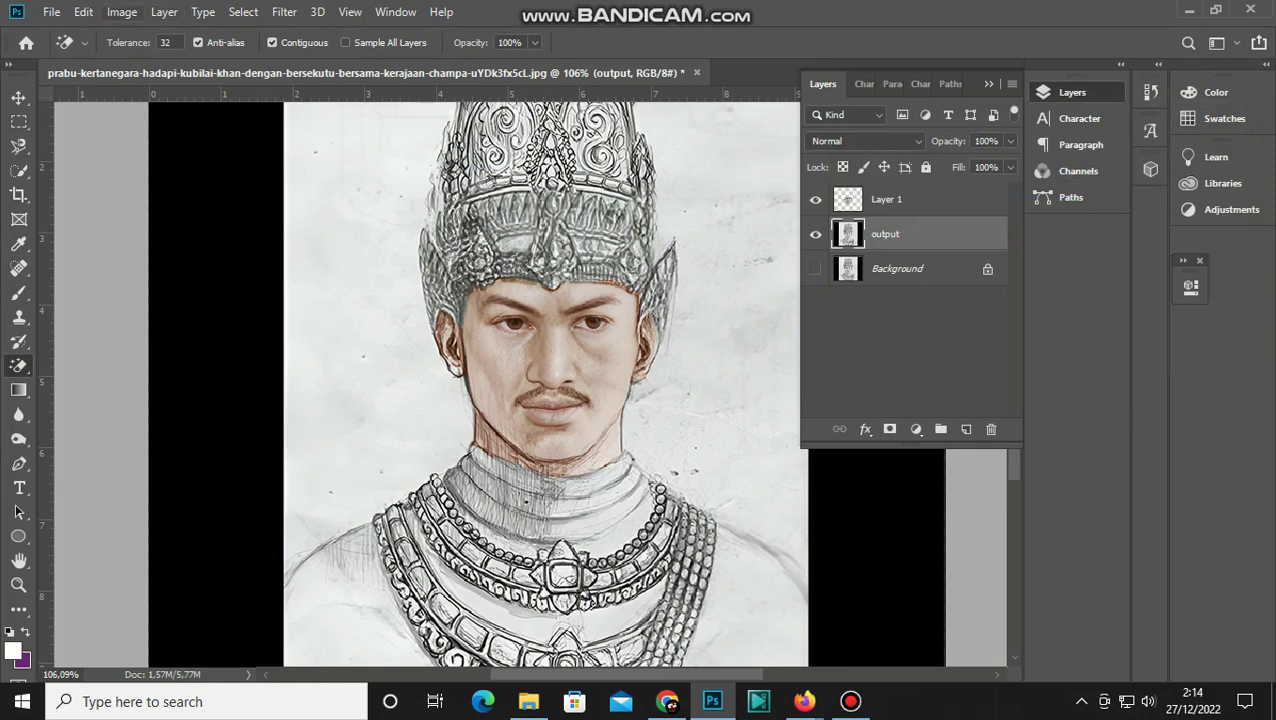
# Step: Apply Color Balance midtones +88 red, -5 magenta-green, -72 yellow to the output layer
pyautogui.click(121, 12)
pyautogui.moveTo(150, 61)
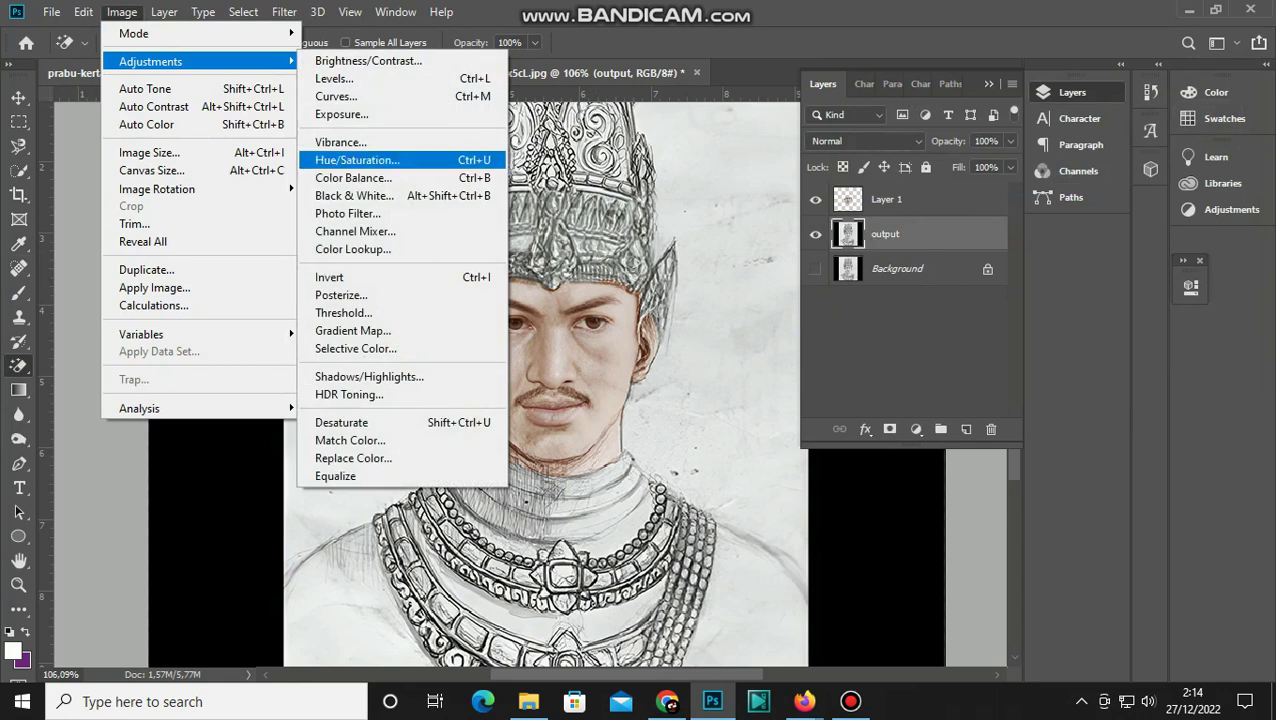
pyautogui.click(353, 177)
pyautogui.hotkey('shift', 'Up')
pyautogui.hotkey('shift', 'Up')
pyautogui.hotkey('shift', 'Up')
pyautogui.hotkey('shift', 'Up')
pyautogui.hotkey('shift', 'Up')
pyautogui.hotkey('shift', 'Up')
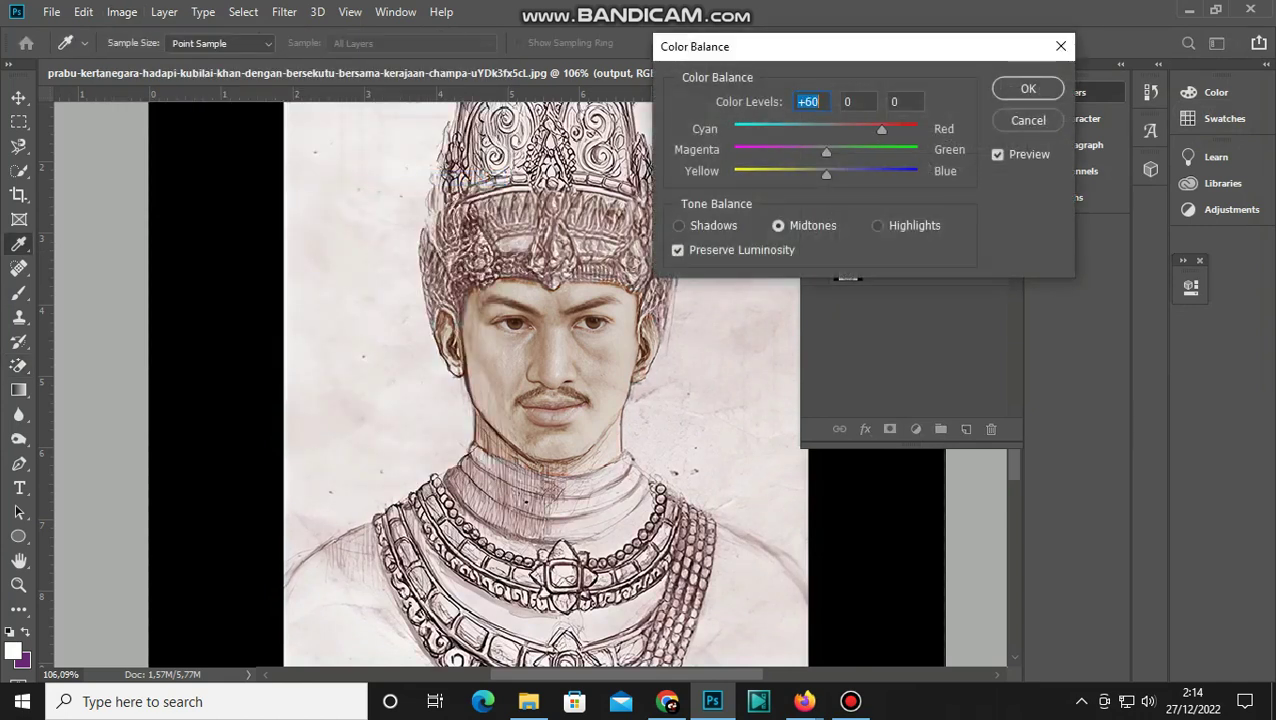
pyautogui.press('Tab')
pyautogui.press('Tab')
pyautogui.write('-72')
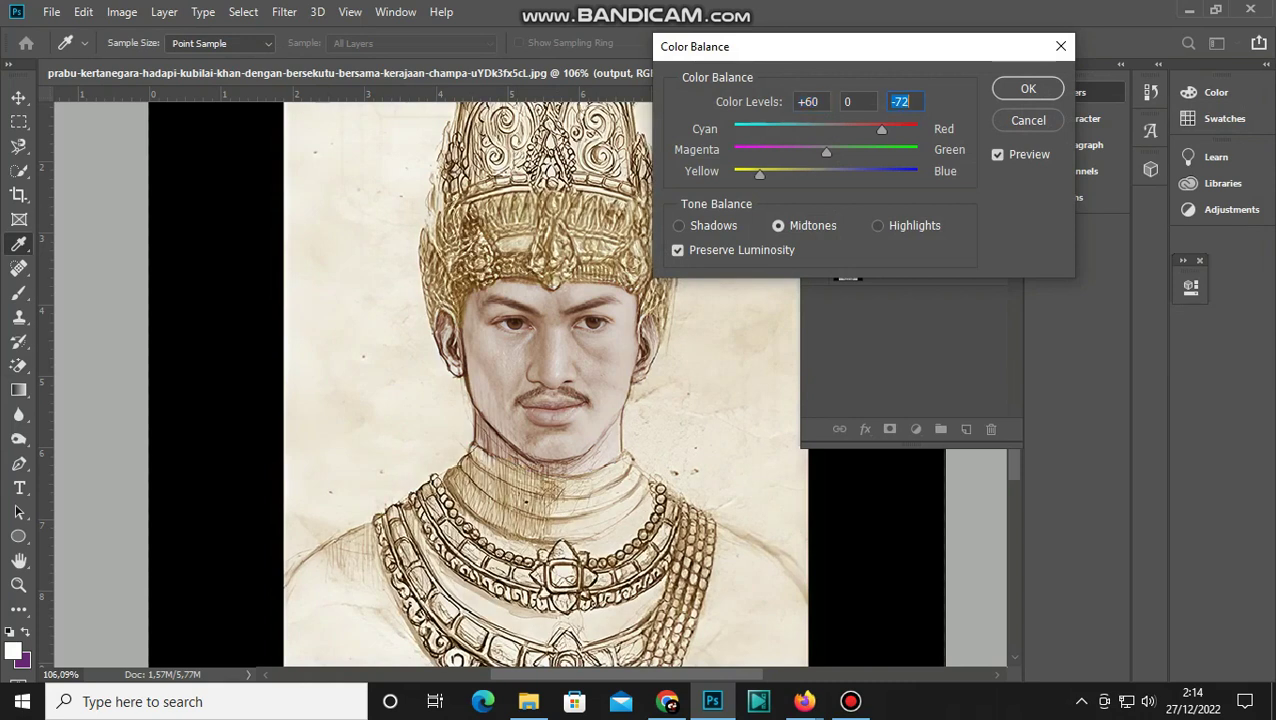
pyautogui.hotkey('shift', 'Up')
pyautogui.hotkey('shift', 'Up')
pyautogui.moveTo(855, 152); pyautogui.dragTo(863, 152)
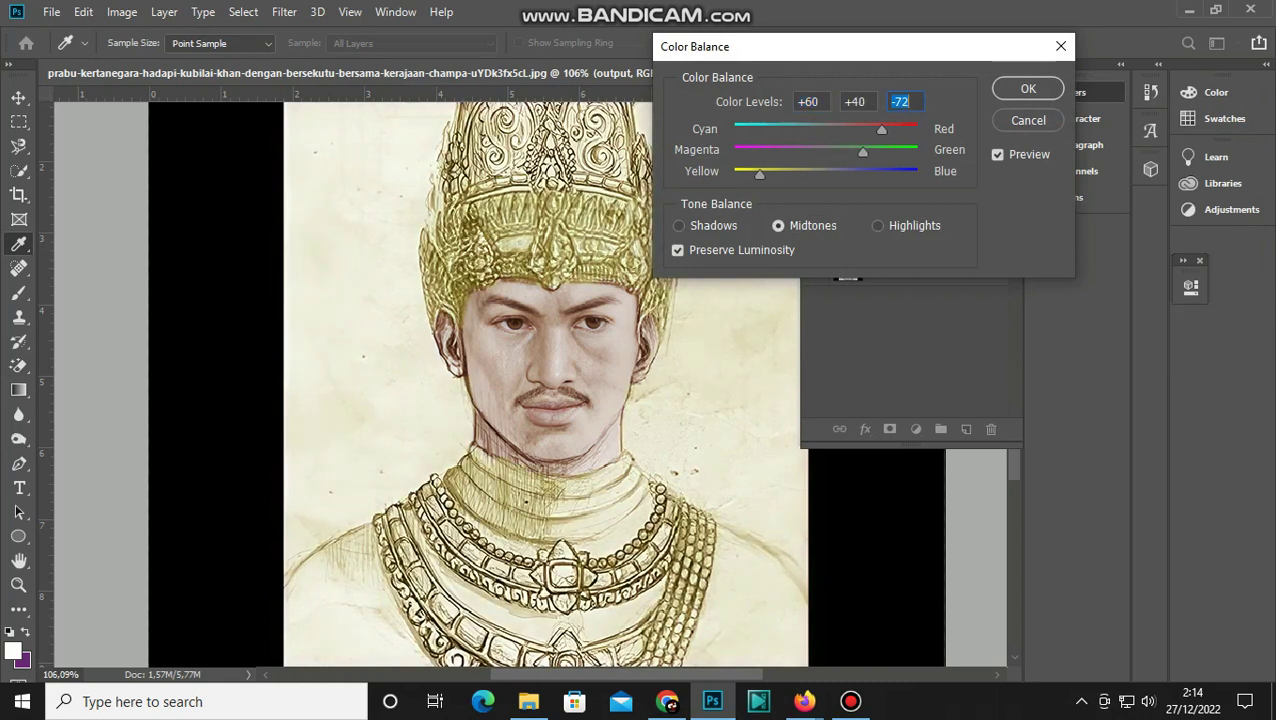
pyautogui.click(854, 101)
pyautogui.moveTo(881, 130)
pyautogui.mouseDown()
pyautogui.moveTo(907, 130)
pyautogui.moveTo(820, 152)
pyautogui.mouseUp()
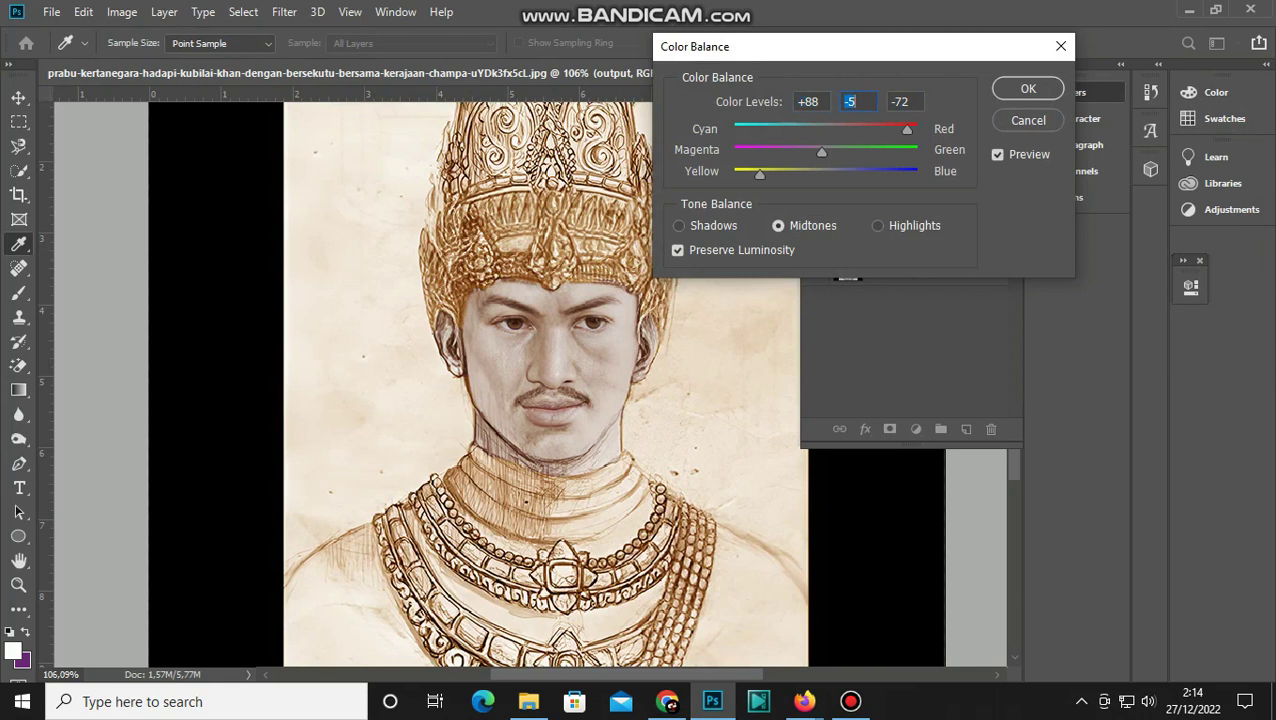
pyautogui.click(1028, 88)
pyautogui.hotkey('ctrl', '0')
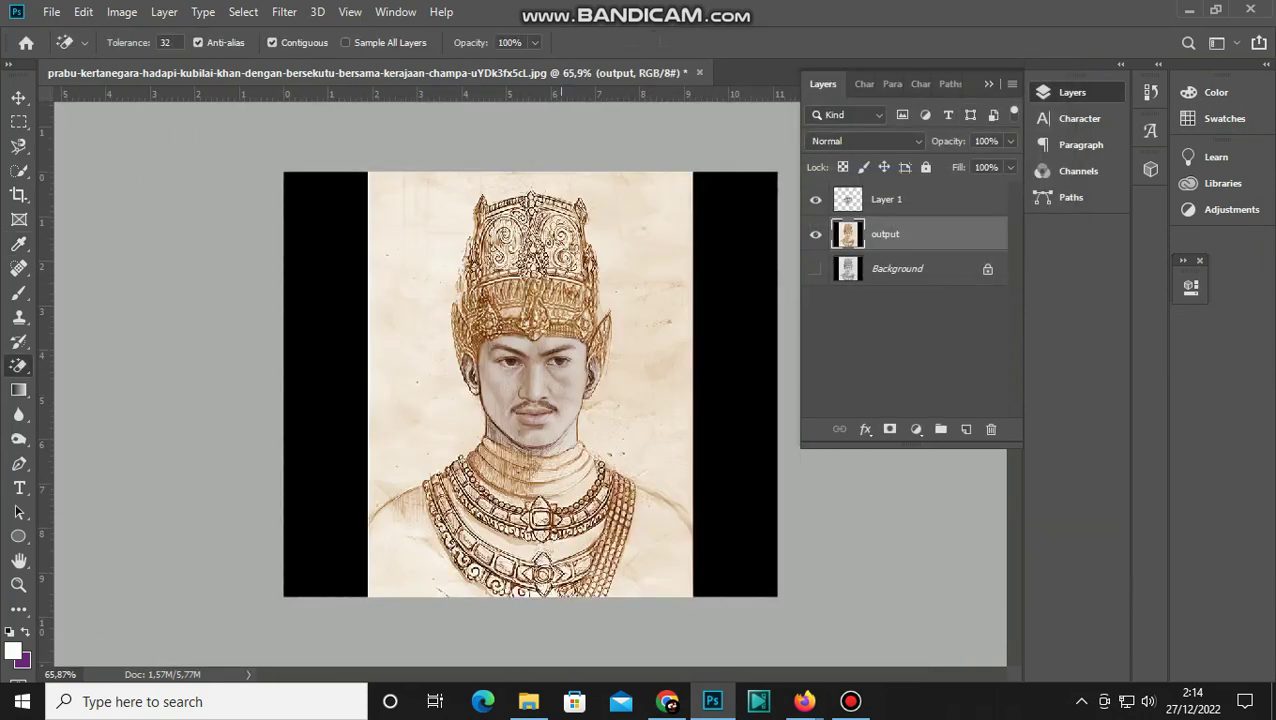
# Step: Select Layer 1 and apply a highlights Color Balance of +31 red and -16 yellow
pyautogui.scroll(2, 470, 380)
pyautogui.scroll(1, 470, 380)
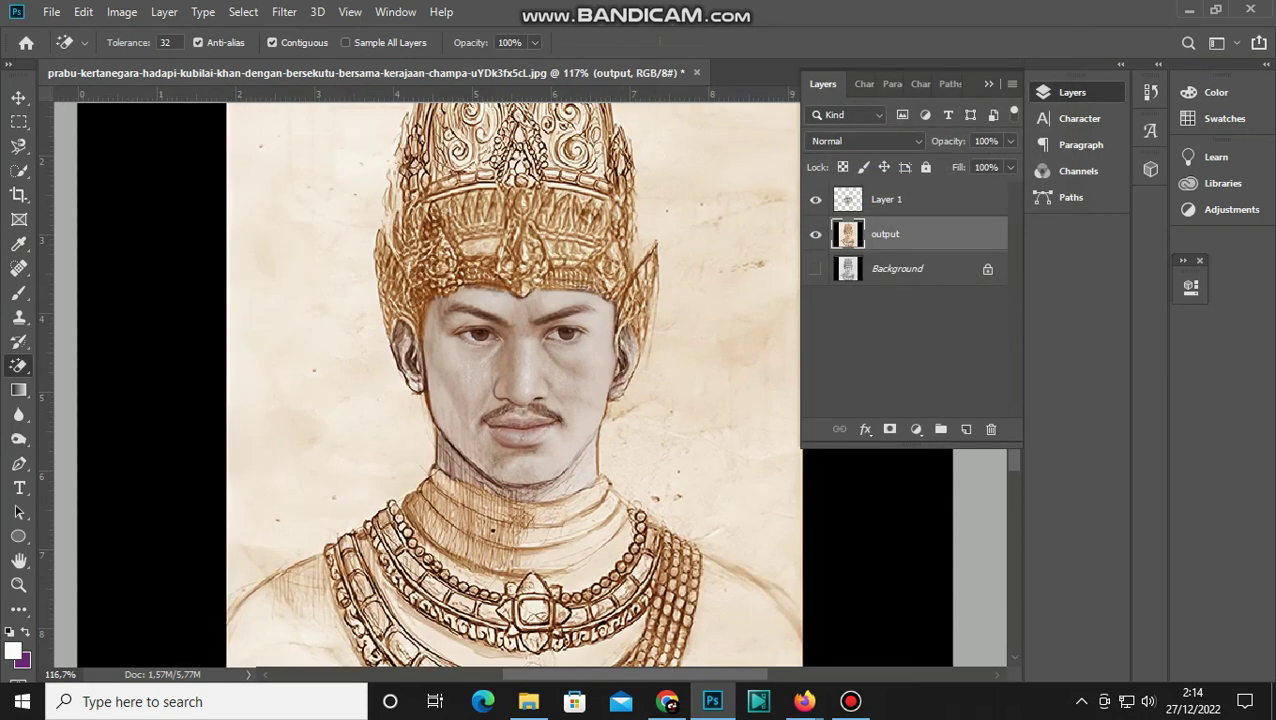
pyautogui.click(886, 199)
pyautogui.click(122, 12)
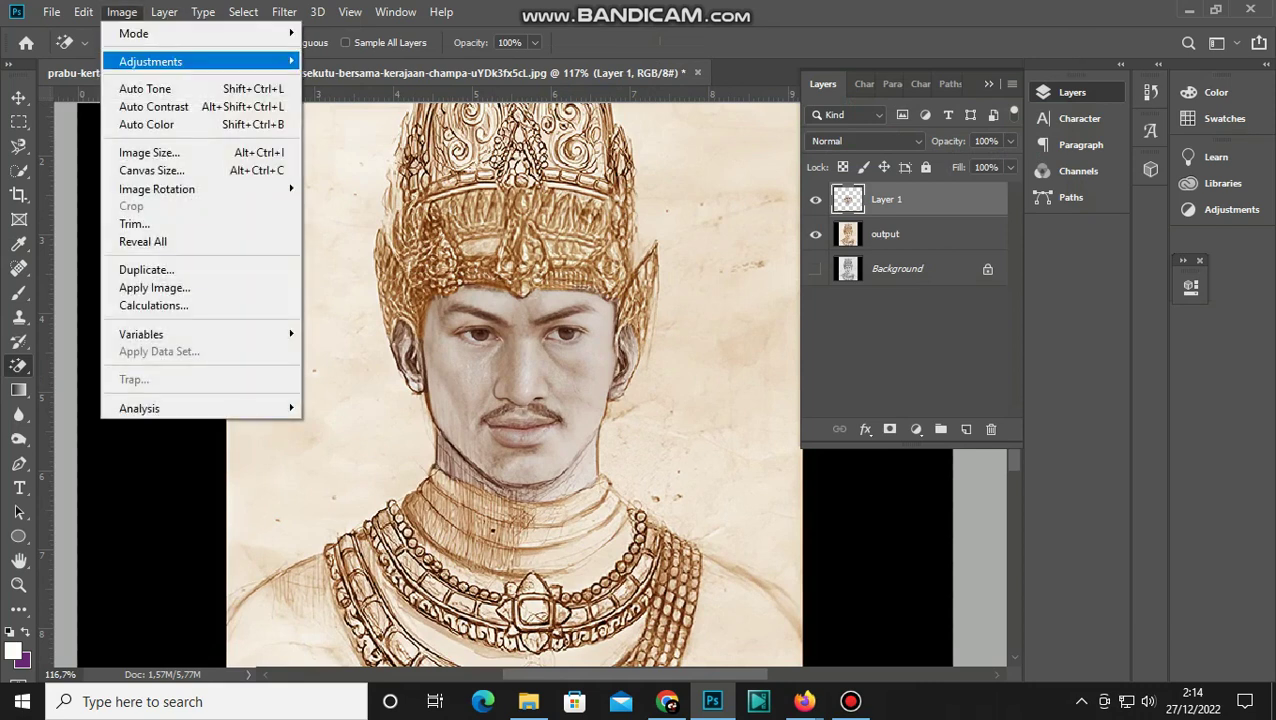
pyautogui.moveTo(151, 61)
pyautogui.click(350, 177)
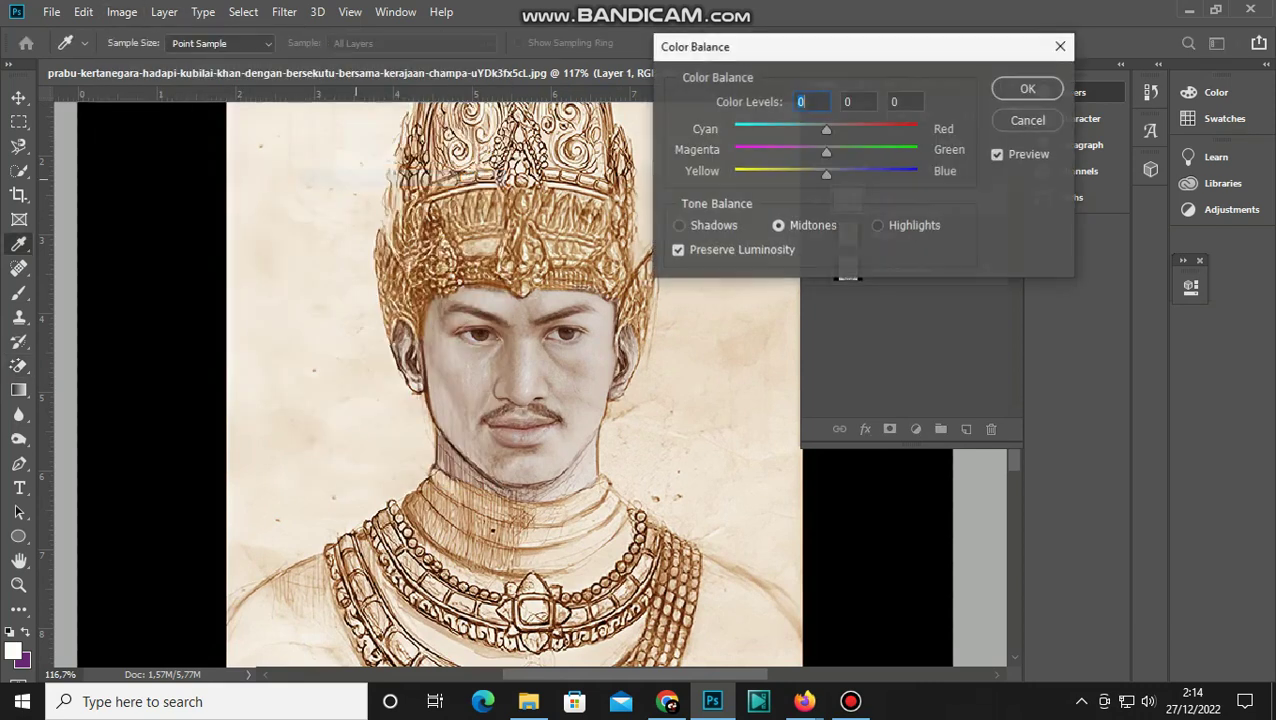
pyautogui.click(877, 225)
pyautogui.moveTo(826, 129); pyautogui.dragTo(849, 129)
pyautogui.press('Up')
pyautogui.moveTo(826, 174)
pyautogui.mouseDown()
pyautogui.moveTo(798, 174)
pyautogui.moveTo(811, 174)
pyautogui.mouseUp()
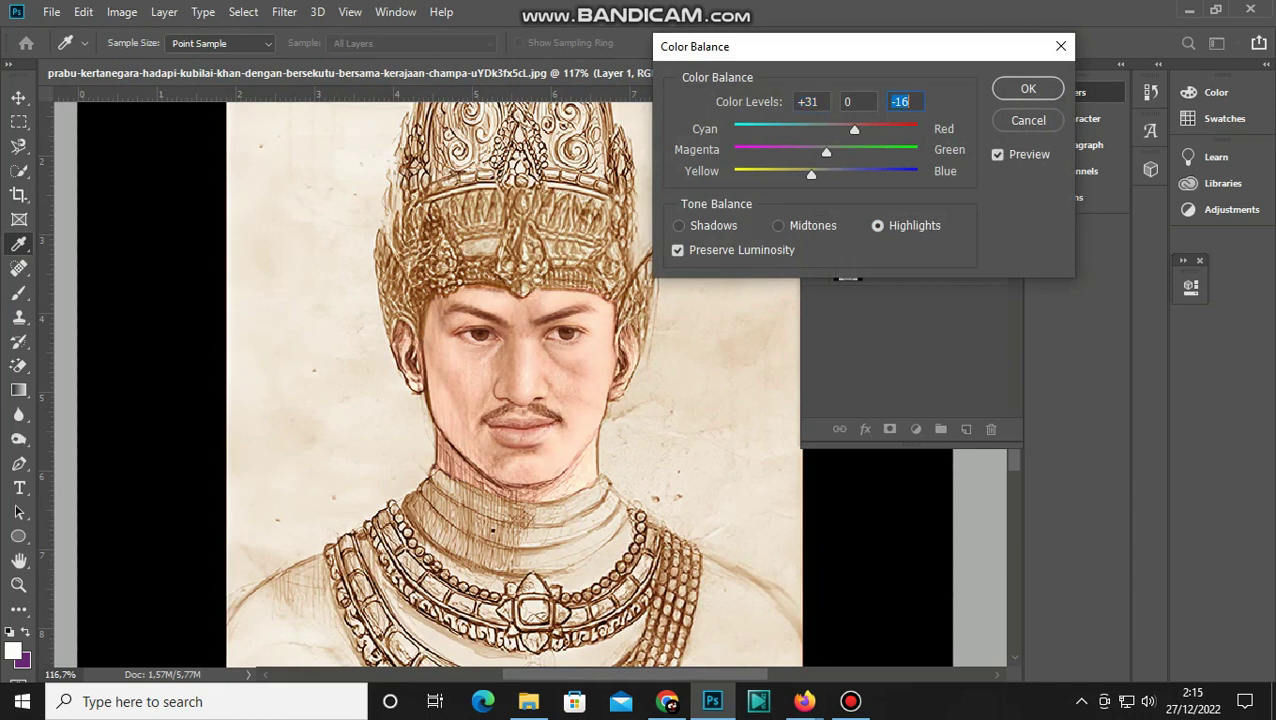
pyautogui.click(1028, 88)
# Step: Select the output layer in the Layers panel
pyautogui.scroll(-2, 560, 384)
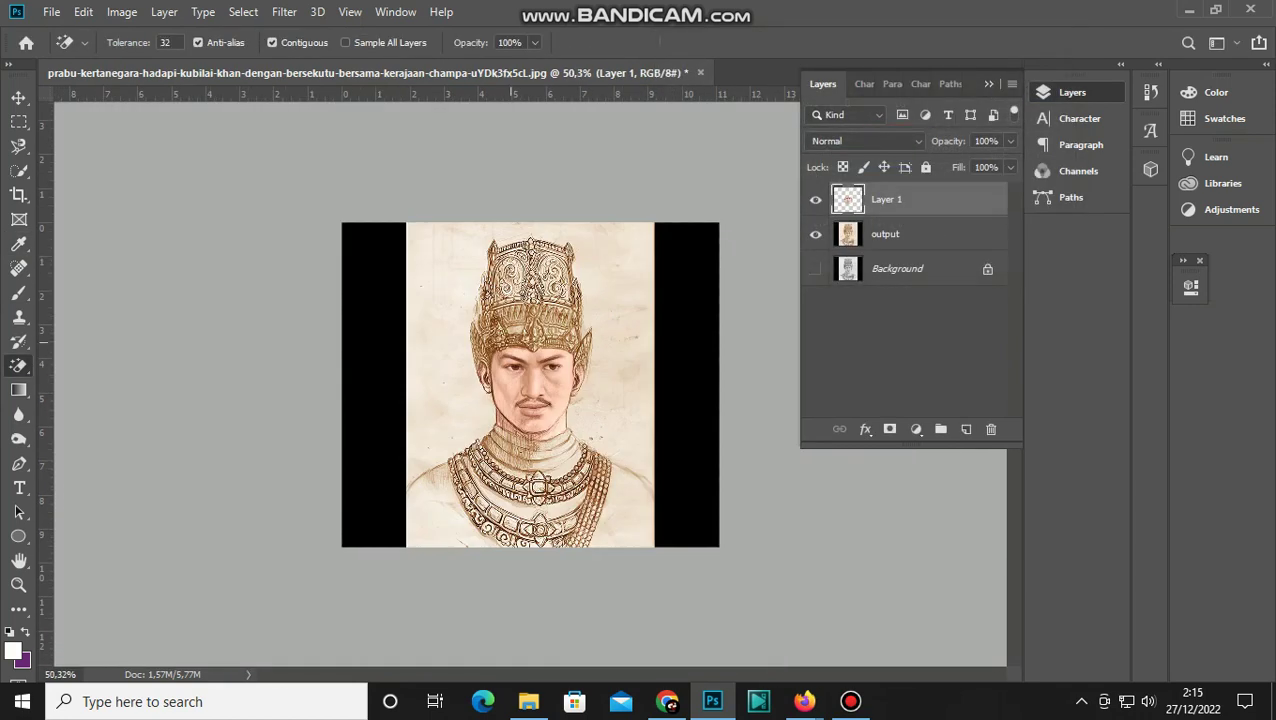
pyautogui.scroll(2, 560, 384)
pyautogui.scroll(1, 560, 384)
pyautogui.scroll(-2, 545, 388)
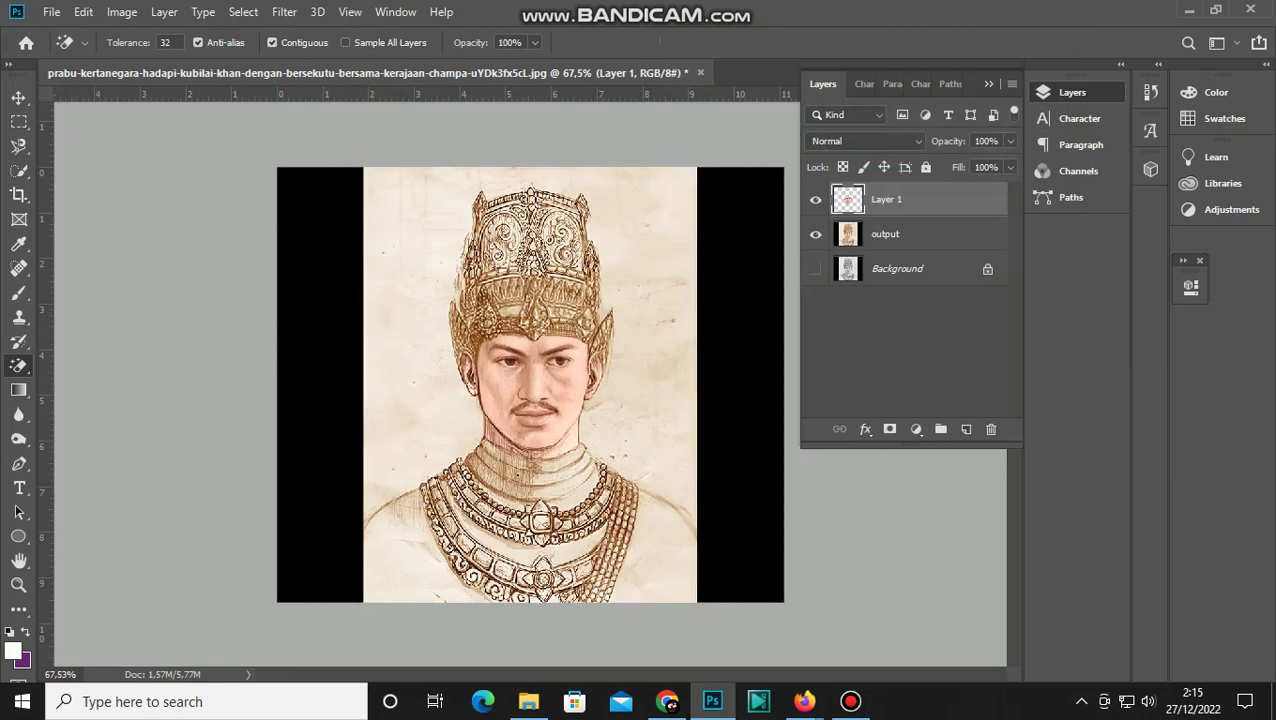
pyautogui.click(572, 390)
pyautogui.scroll(3, 606, 344)
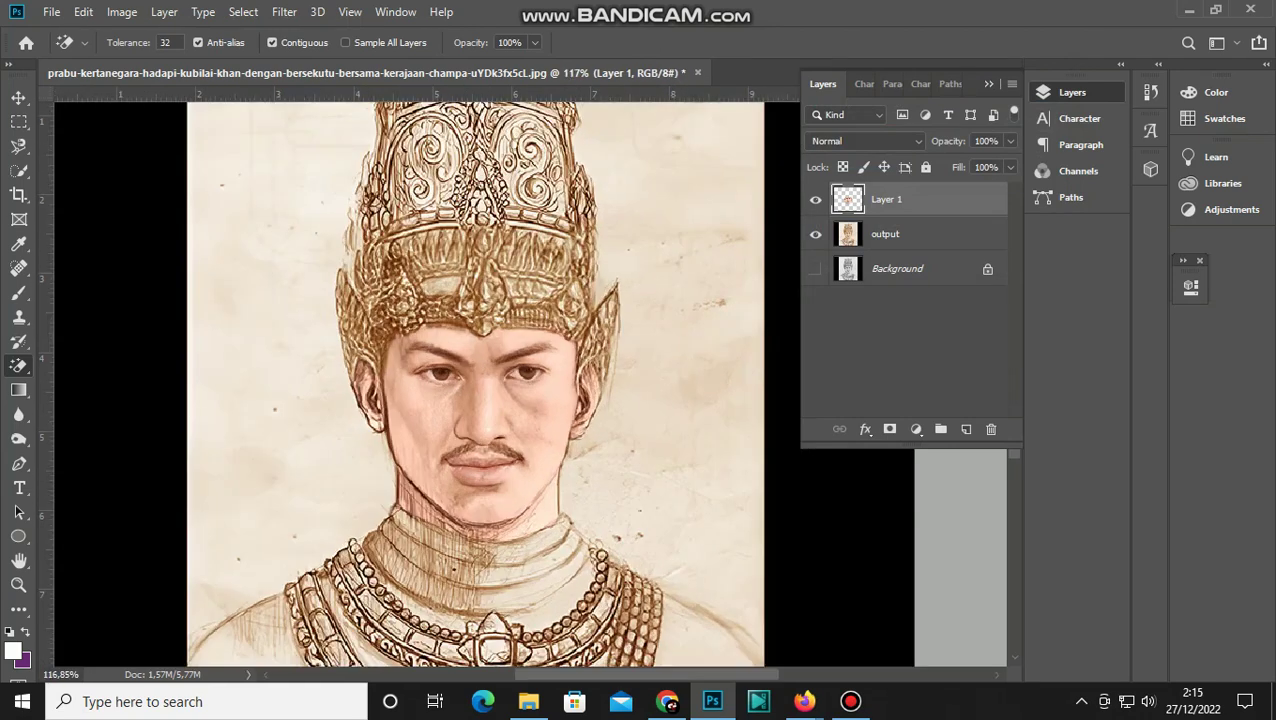
pyautogui.click(885, 234)
# Step: Apply Brightness/Contrast with brightness 0 and contrast 77 to the output layer, fitting the view
pyautogui.click(122, 12)
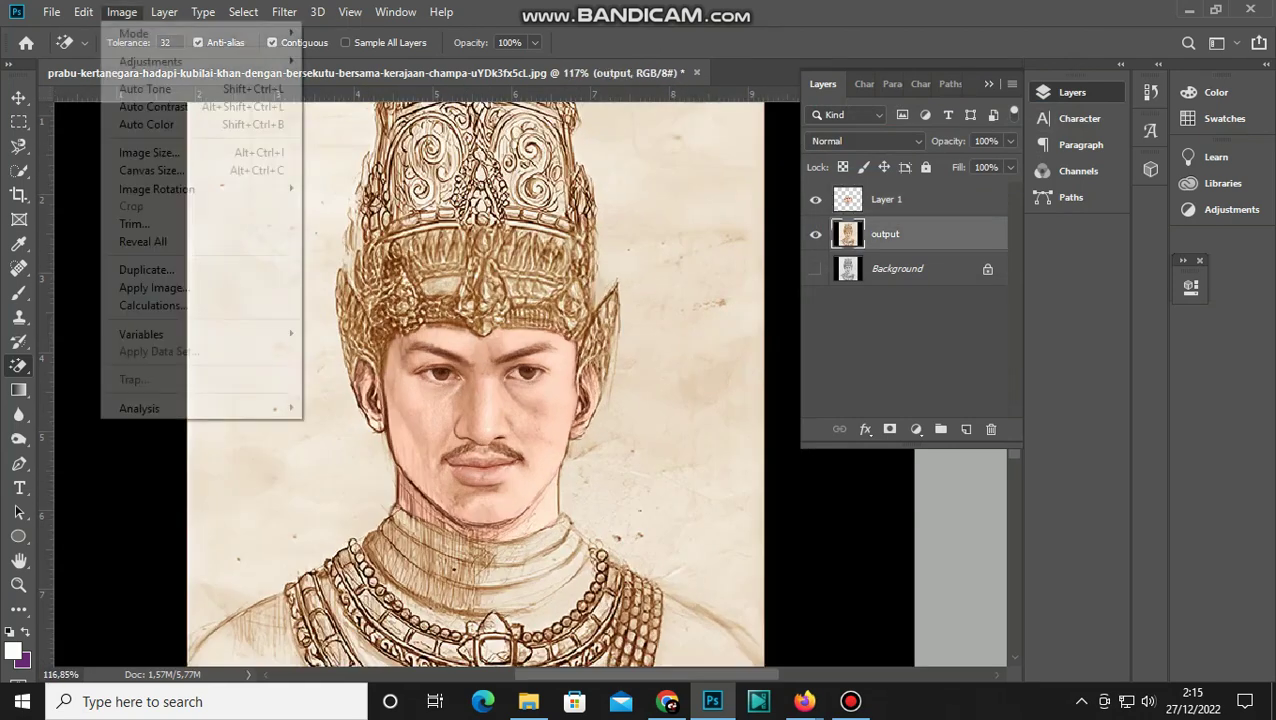
pyautogui.click(360, 60)
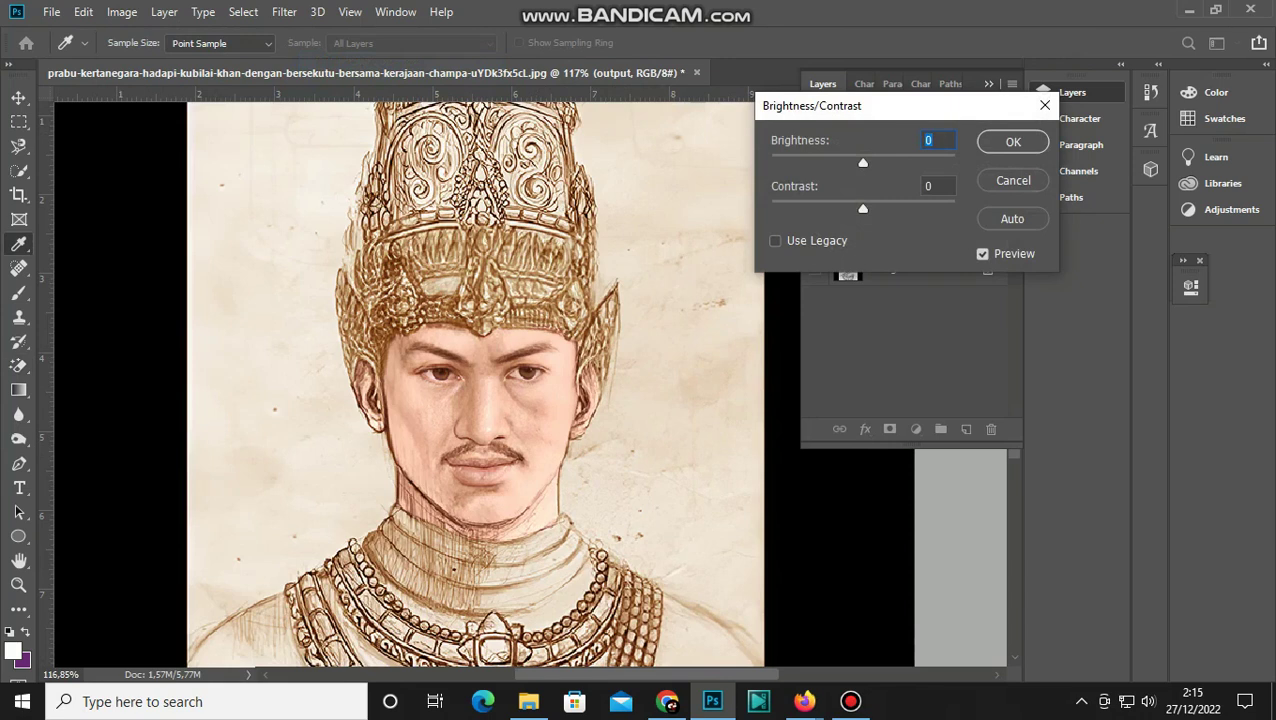
pyautogui.press('Tab')
pyautogui.write('-17')
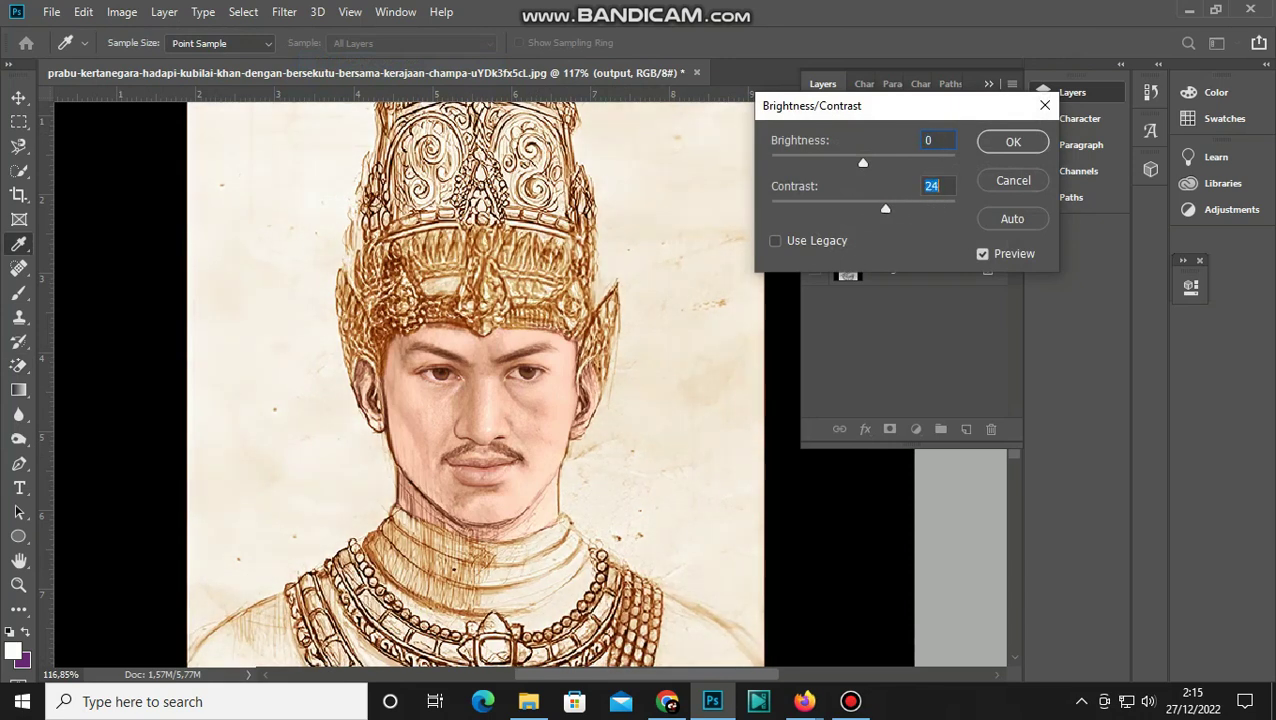
pyautogui.moveTo(832, 208)
pyautogui.mouseDown()
pyautogui.moveTo(955, 208)
pyautogui.moveTo(933, 208)
pyautogui.mouseUp()
pyautogui.press('Return')
pyautogui.press('e')
pyautogui.hotkey('ctrl', '0')
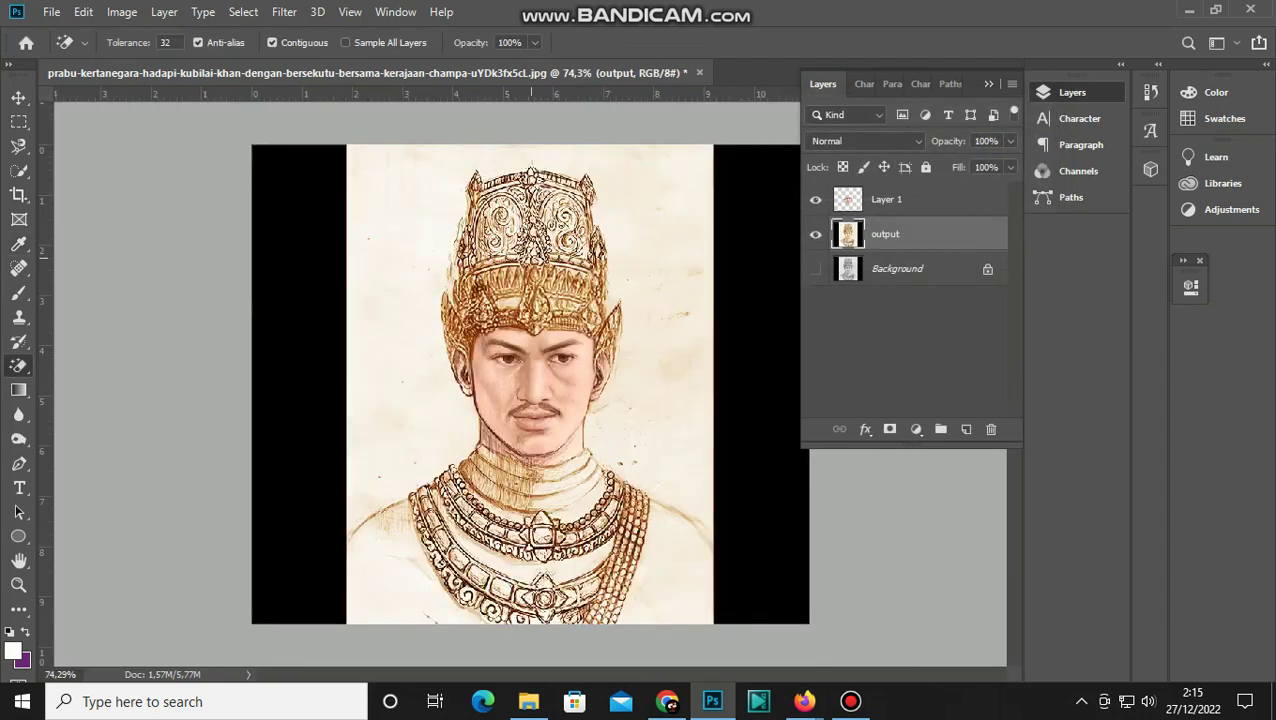
pyautogui.hotkey('ctrl', '+')
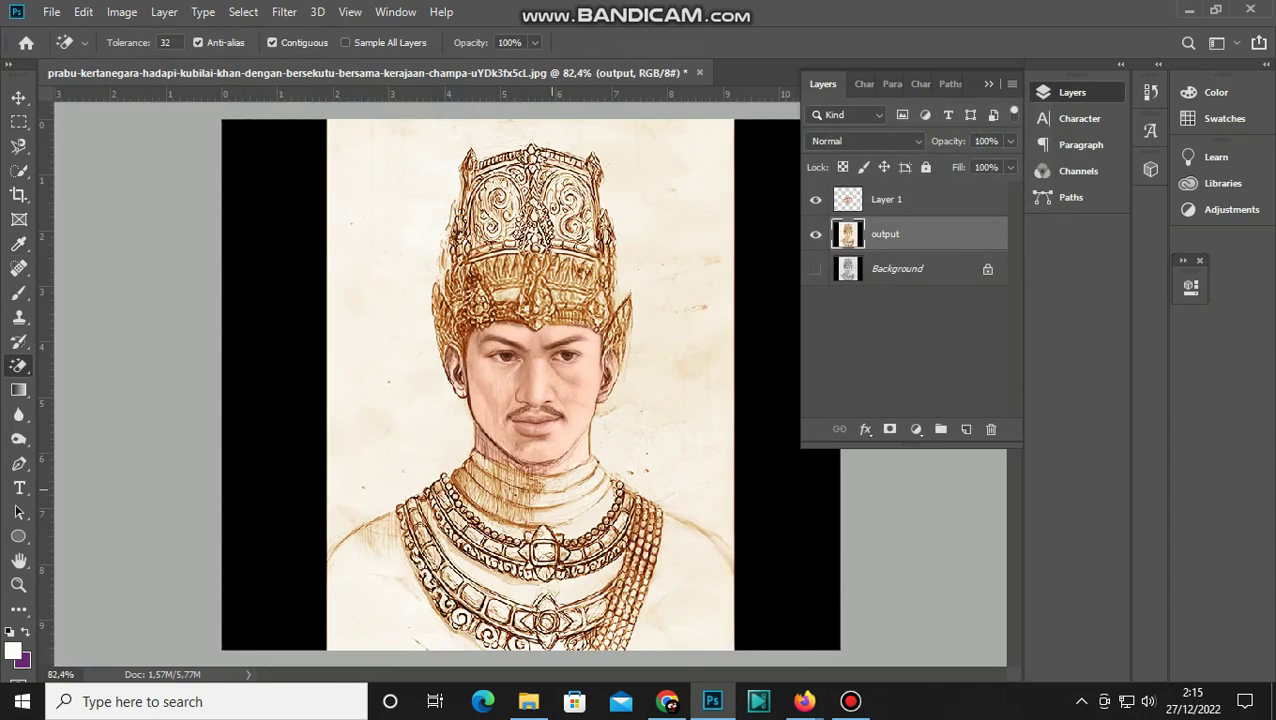
pyautogui.hotkey('ctrl', '-')
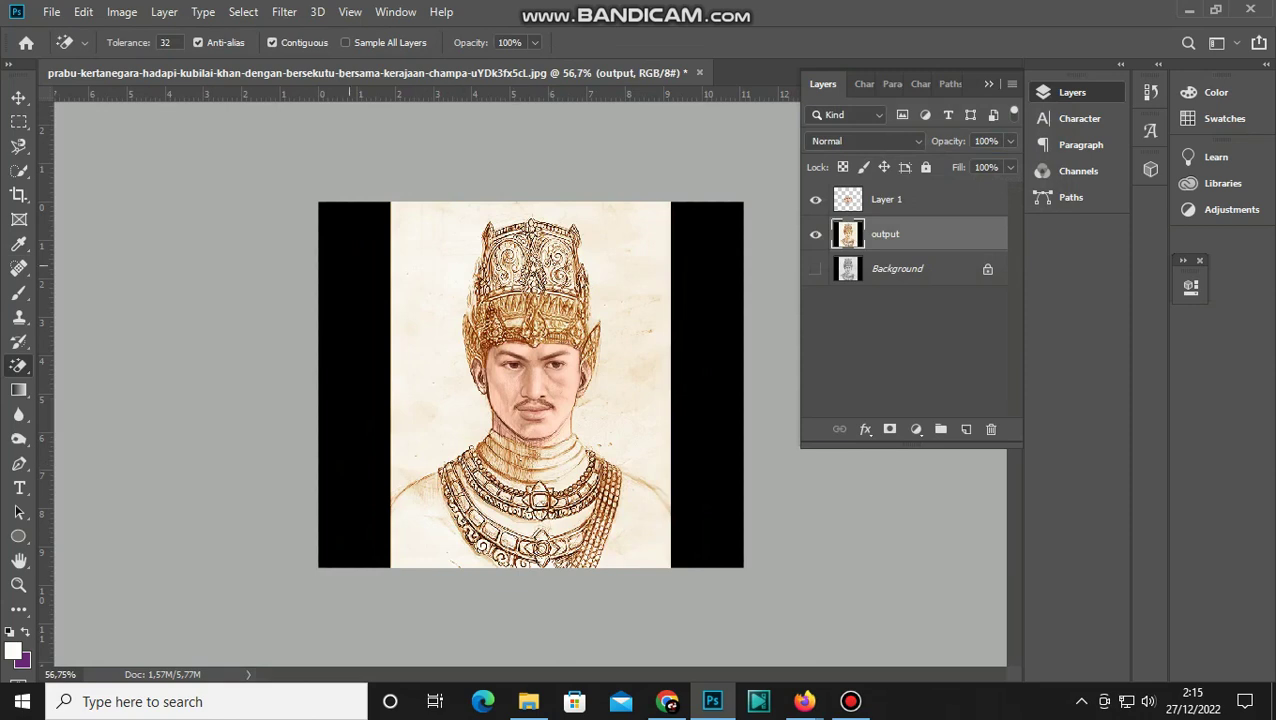
# Step: Limit Hue/Saturation to Yellows, boosting saturation and darkening lightness to -43
pyautogui.click(121, 11)
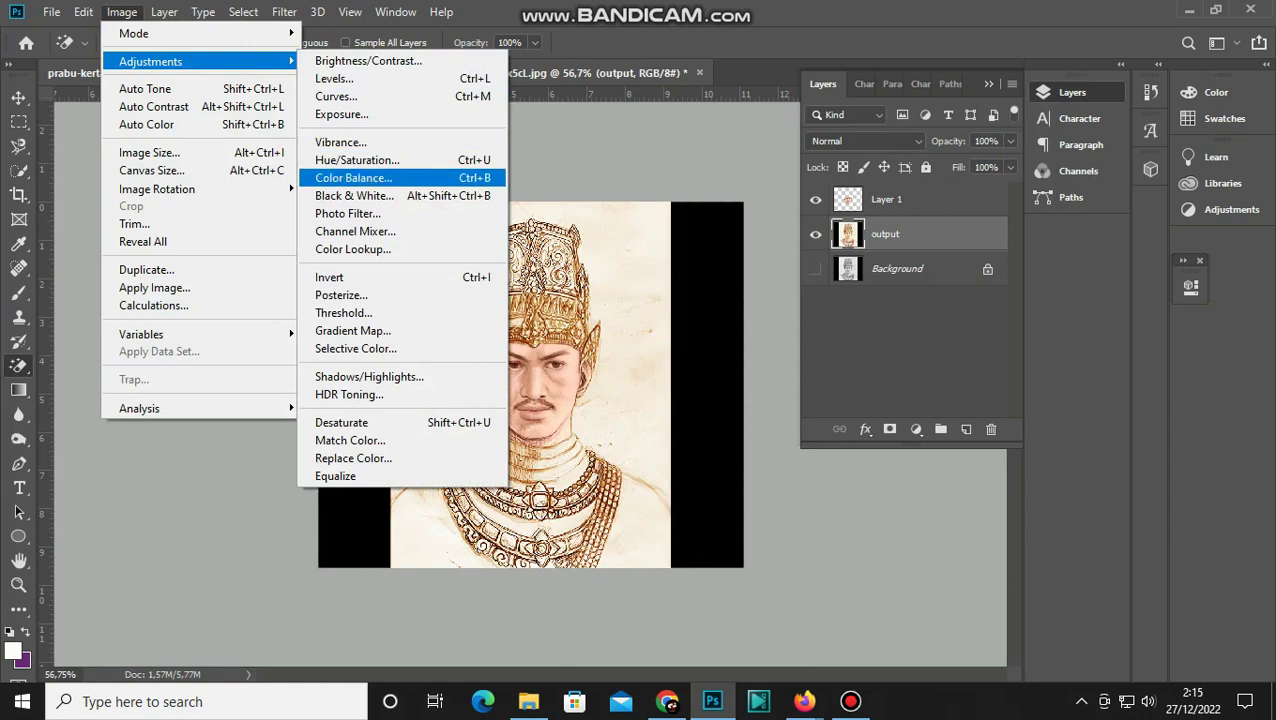
pyautogui.press('Return')
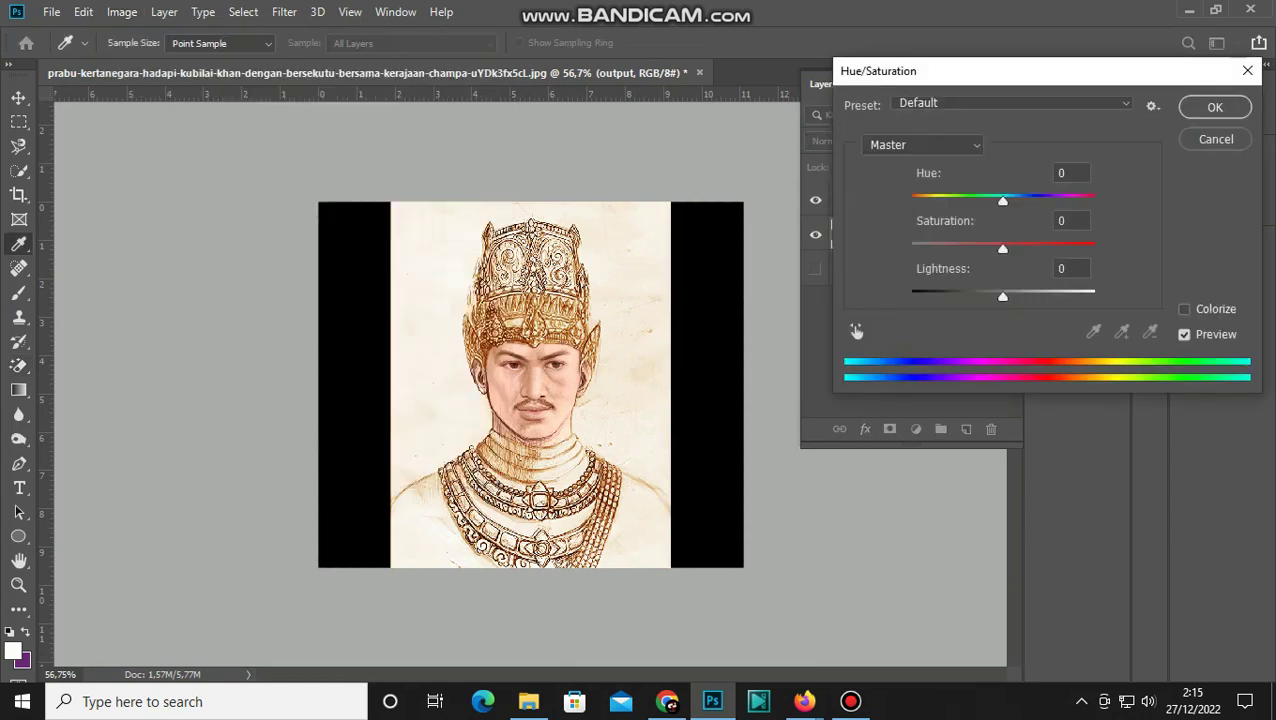
pyautogui.click(922, 145)
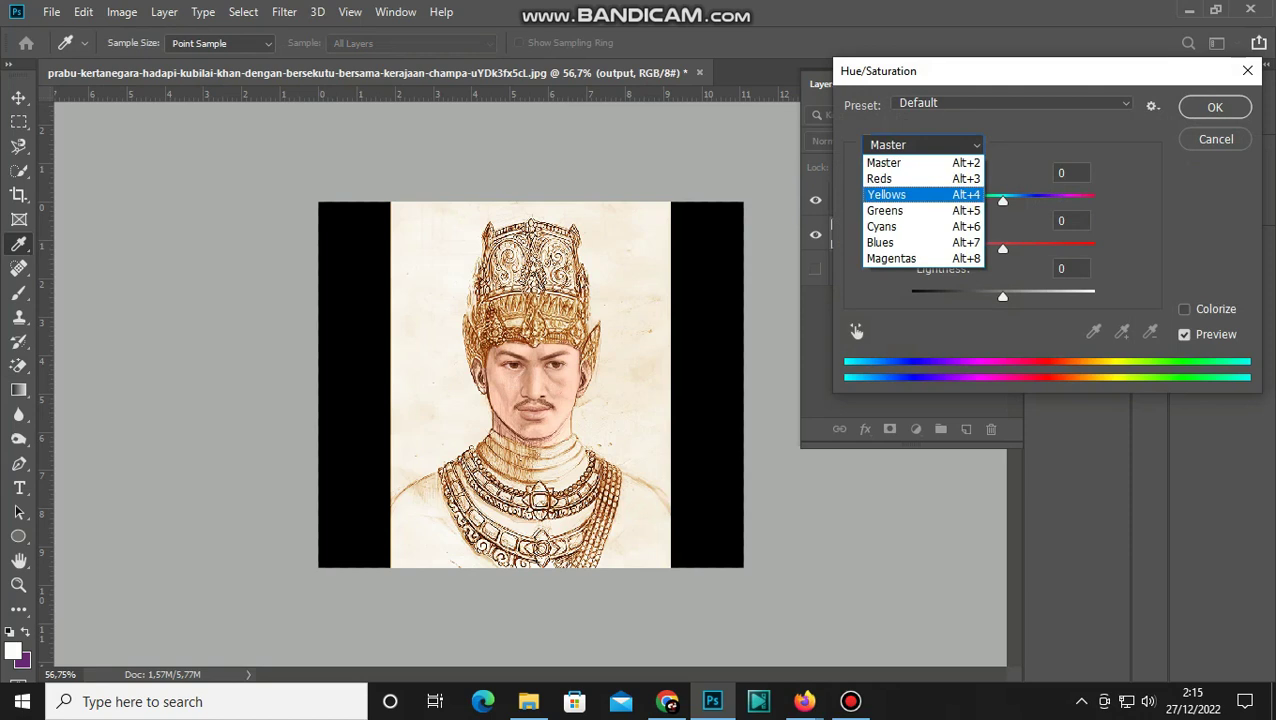
pyautogui.press('Return')
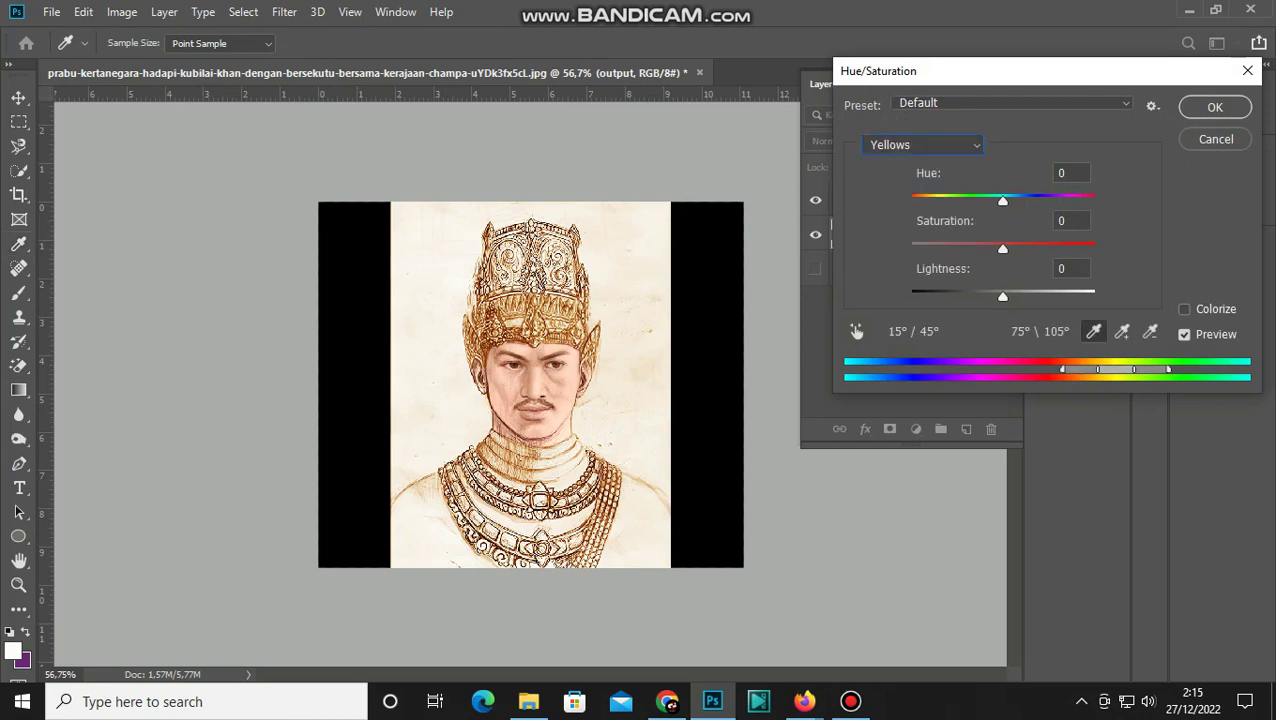
pyautogui.moveTo(1003, 248)
pyautogui.mouseDown()
pyautogui.moveTo(1052, 248)
pyautogui.moveTo(1038, 248)
pyautogui.mouseUp()
pyautogui.press('Up')
pyautogui.press('Up')
pyautogui.press('Tab')
pyautogui.write('-41')
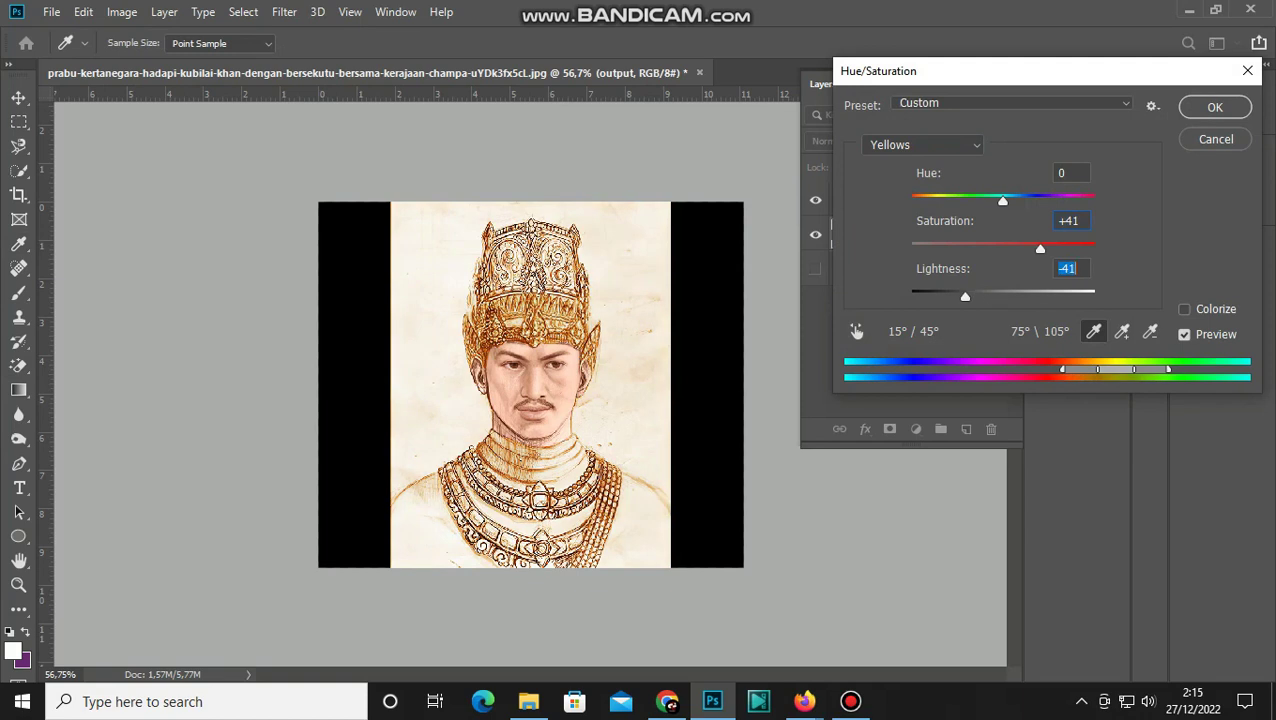
pyautogui.hotkey('shift', 'Down')
pyautogui.hotkey('shift', 'Down')
pyautogui.hotkey('shift', 'Up')
# Step: Set the Yellows hue to +2 and saturation to +45, apply, and select Layer 1
pyautogui.hotkey('shift', 'Up')
pyautogui.hotkey('shift', 'Up')
pyautogui.hotkey('shift', 'Down')
pyautogui.press('Down')
pyautogui.press('Down')
pyautogui.press('Down')
pyautogui.press('Tab')
pyautogui.hotkey('shift', 'Up')
pyautogui.hotkey('shift', 'Down')
pyautogui.hotkey('shift', 'Down')
pyautogui.press('Down')
pyautogui.press('Down')
pyautogui.press('Down')
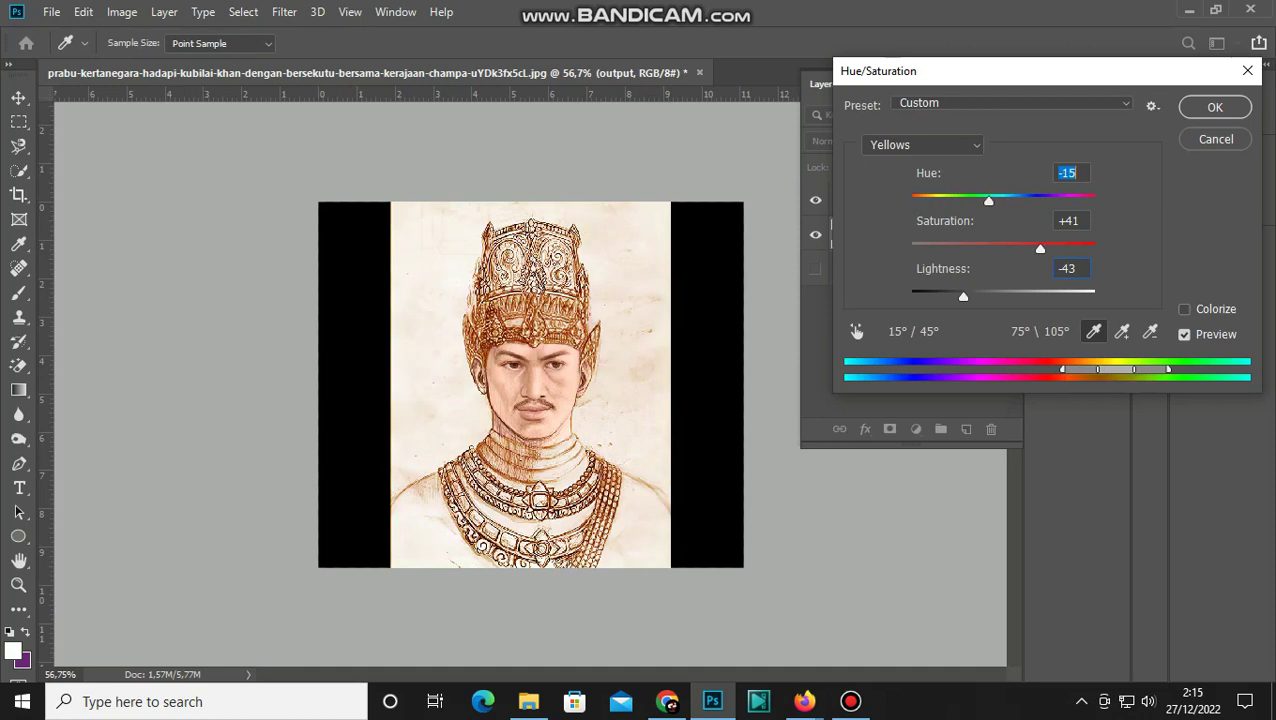
pyautogui.hotkey('shift', 'Up')
pyautogui.hotkey('shift', 'Up')
pyautogui.hotkey('shift', 'Up')
pyautogui.hotkey('shift', 'Up')
pyautogui.press('Up')
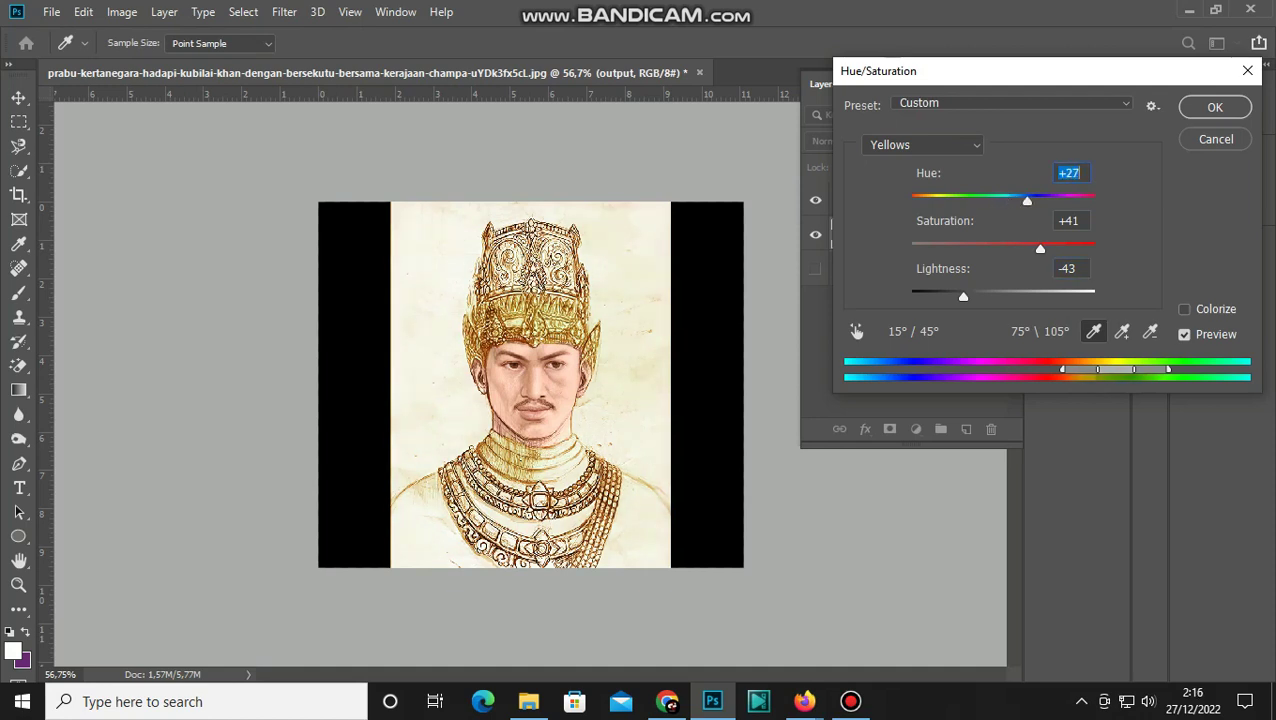
pyautogui.hotkey('shift', 'Down')
pyautogui.hotkey('shift', 'Down')
pyautogui.press('Down')
pyautogui.press('Down')
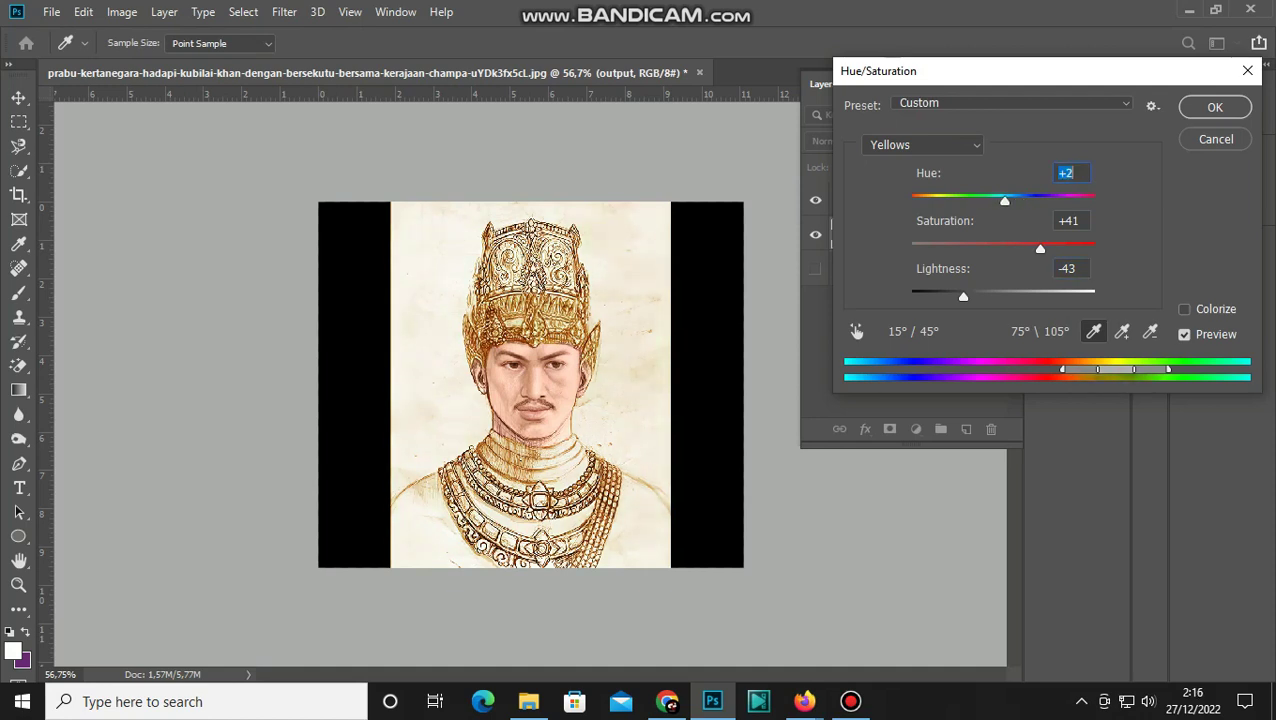
pyautogui.press('Tab')
pyautogui.press('Up')
pyautogui.press('Up')
pyautogui.press('Up')
pyautogui.press('Up')
pyautogui.press('Up')
pyautogui.press('Up')
pyautogui.press('Return')
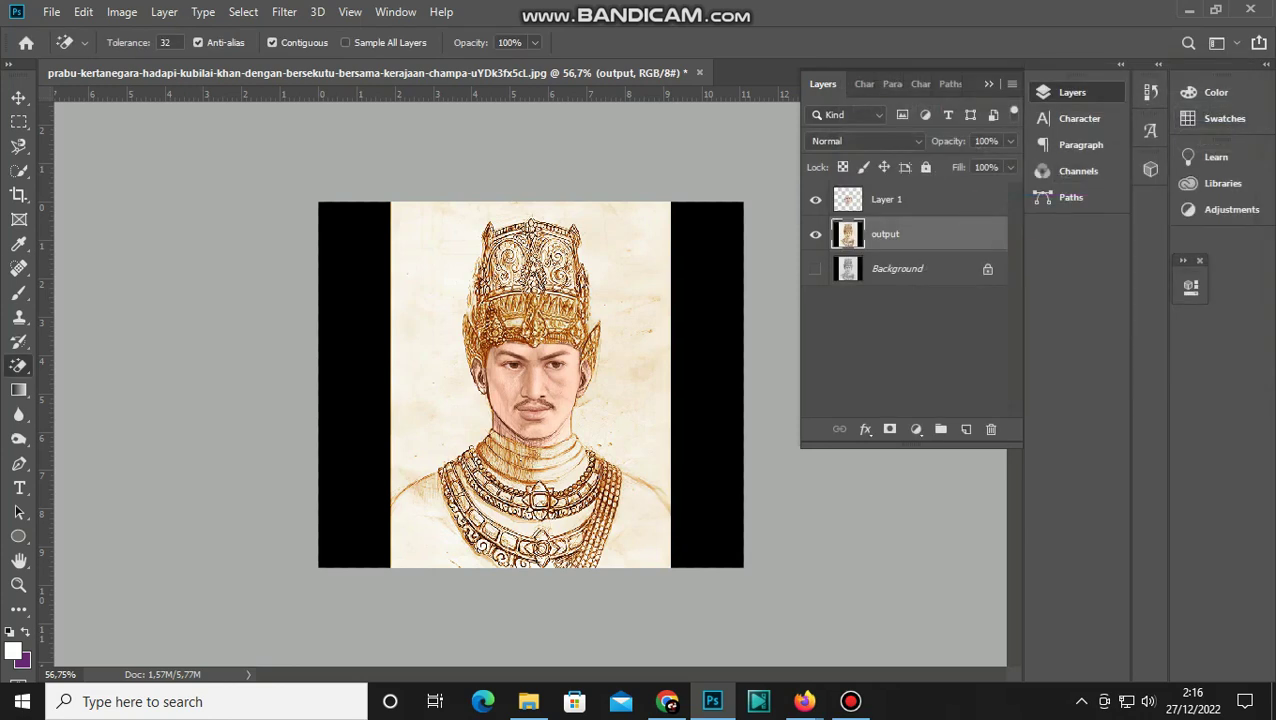
pyautogui.click(886, 199)
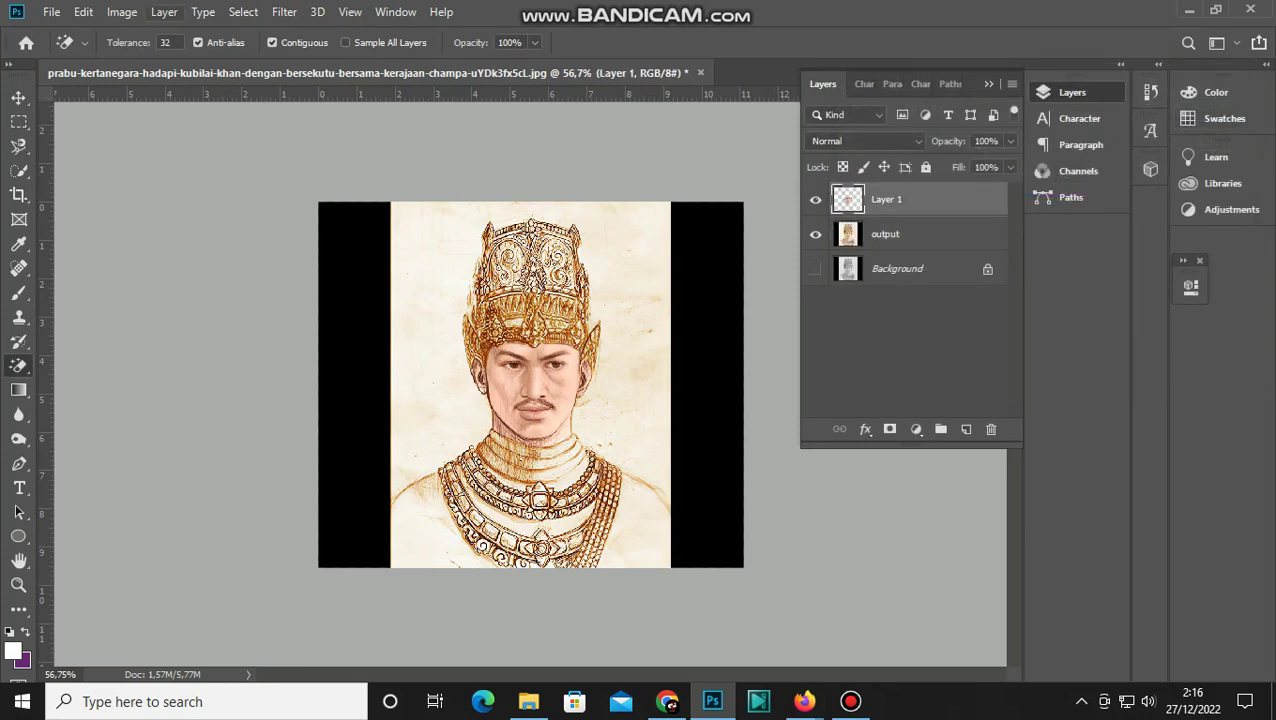
# Step: Start a Hue/Saturation adjustment on Layer 1 limited to the Yellows range
pyautogui.hotkey('alt', 'i')
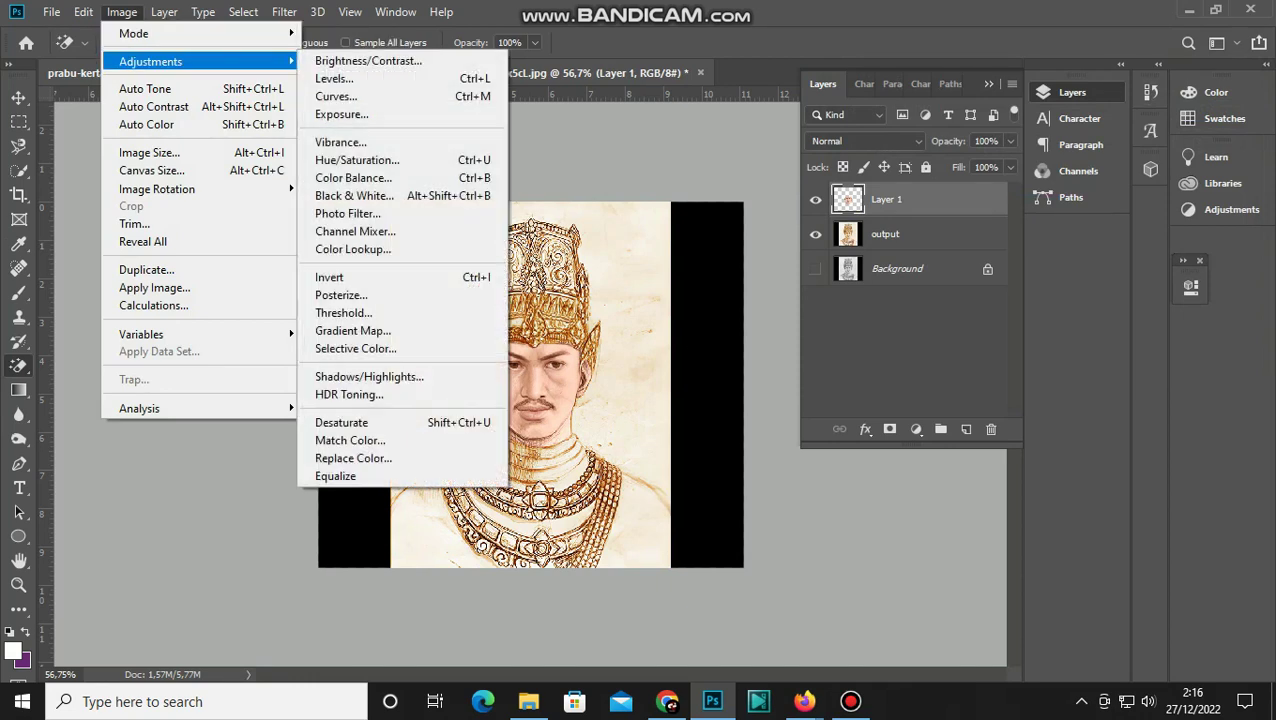
pyautogui.press('Up')
pyautogui.press('Up')
pyautogui.press('Right')
pyautogui.press('Down')
pyautogui.press('Down')
pyautogui.press('Down')
pyautogui.press('Down')
pyautogui.press('Return')
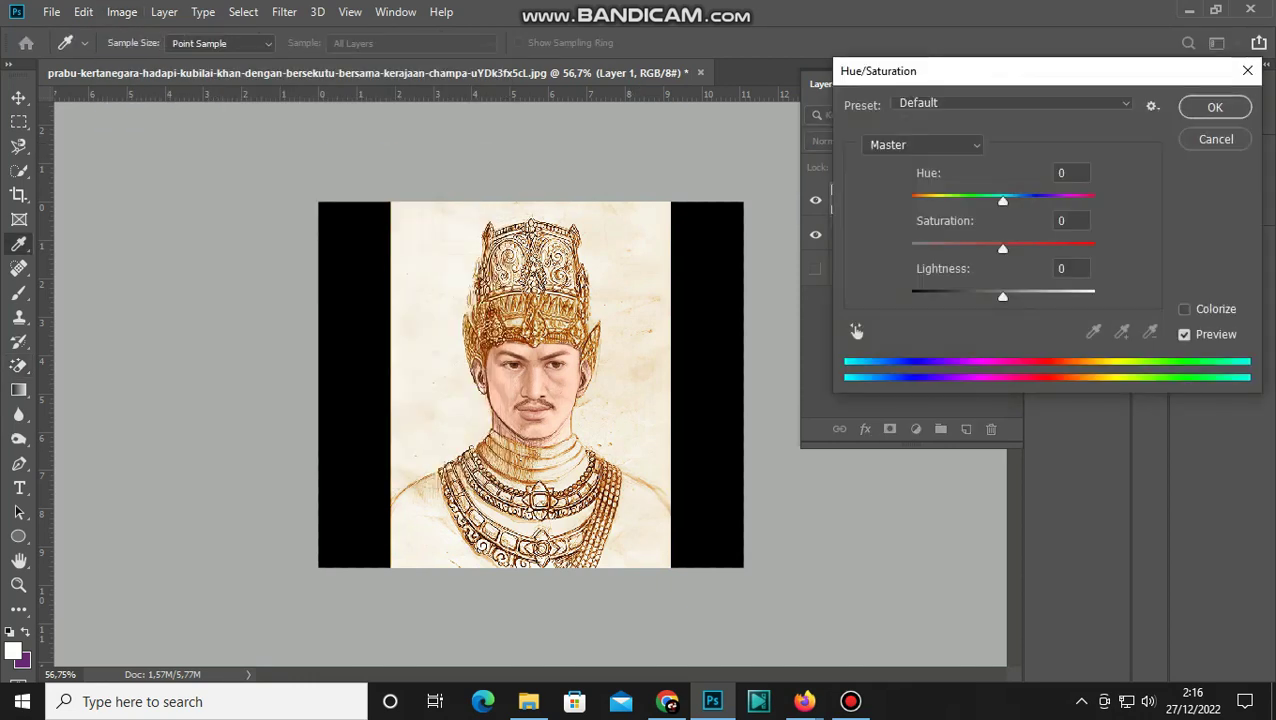
pyautogui.hotkey('alt', 'Down')
pyautogui.press('Down')
pyautogui.press('Down')
pyautogui.press('Down')
pyautogui.press('Up')
pyautogui.press('Down')
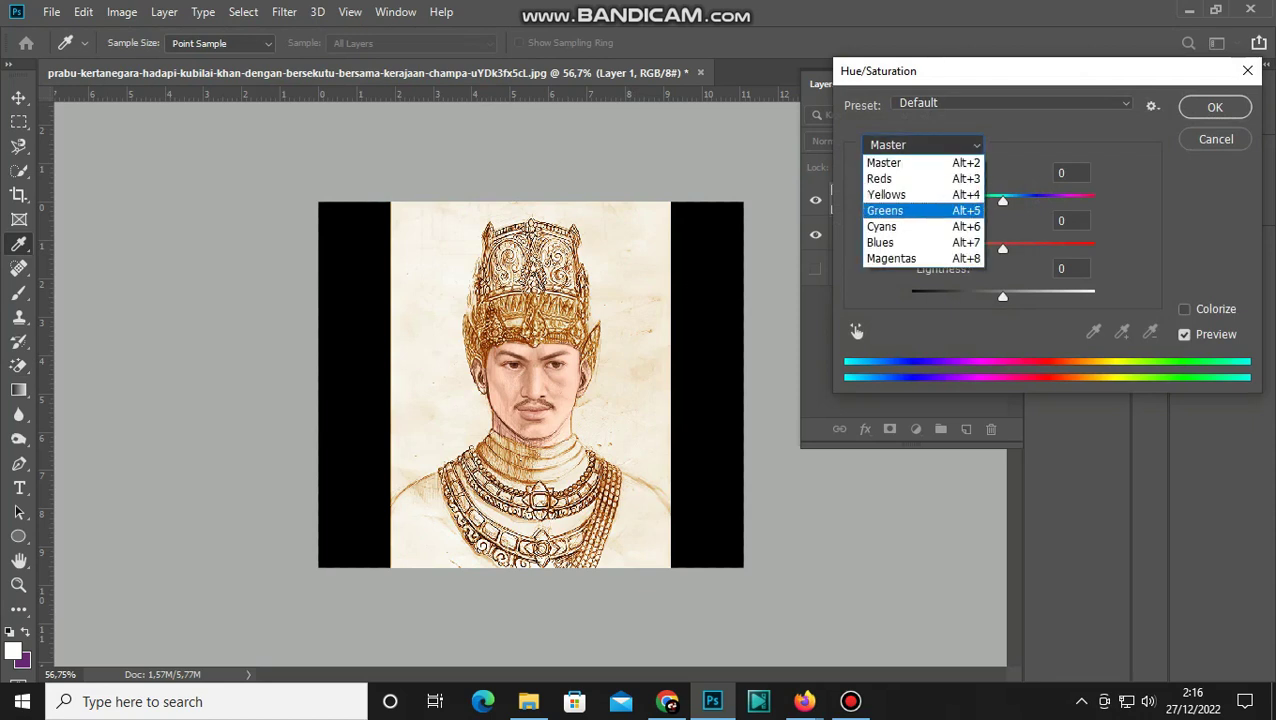
pyautogui.press('Up')
pyautogui.press('Up')
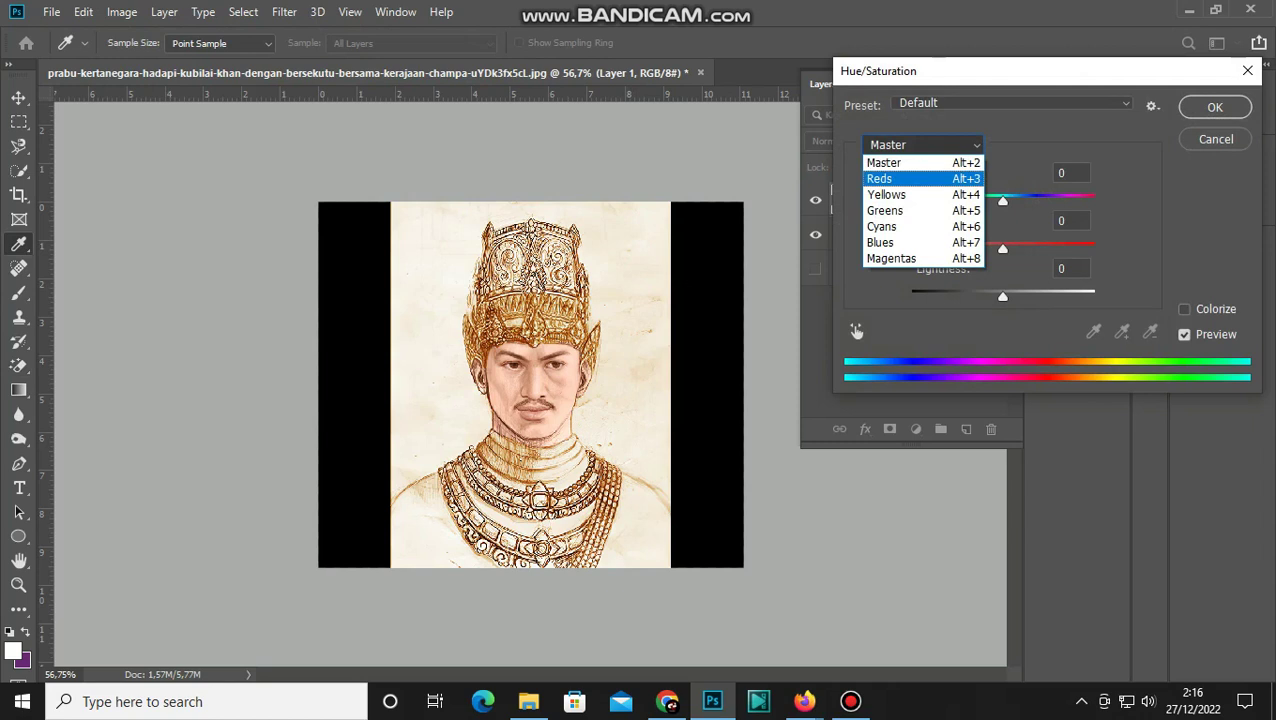
pyautogui.press('Down')
pyautogui.press('Return')
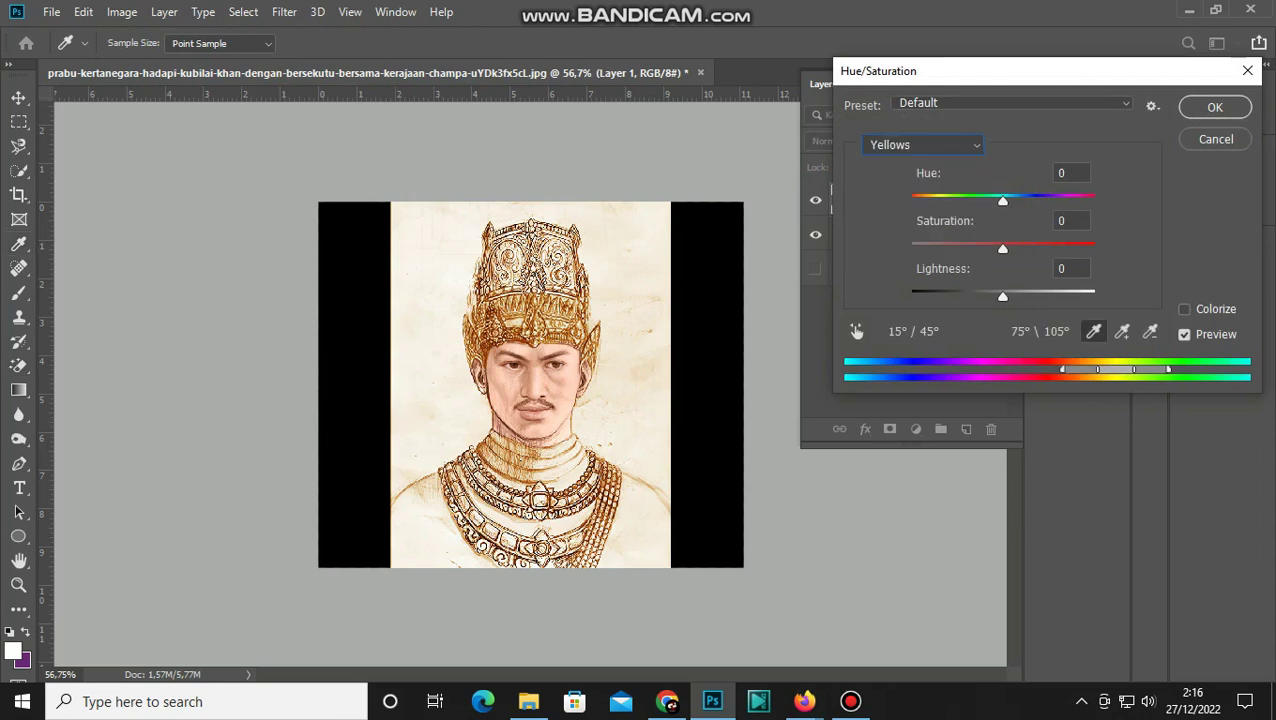
# Step: Set the Yellows to hue -4, saturation +13, lightness +7 and apply
pyautogui.moveTo(1003, 247)
pyautogui.mouseDown()
pyautogui.moveTo(990, 247)
pyautogui.moveTo(1058, 247)
pyautogui.moveTo(1017, 247)
pyautogui.mouseUp()
pyautogui.moveTo(1003, 200)
pyautogui.mouseDown()
pyautogui.moveTo(1034, 200)
pyautogui.moveTo(961, 200)
pyautogui.moveTo(1008, 200)
pyautogui.mouseUp()
pyautogui.press('Up')
pyautogui.press('Up')
pyautogui.press('Up')
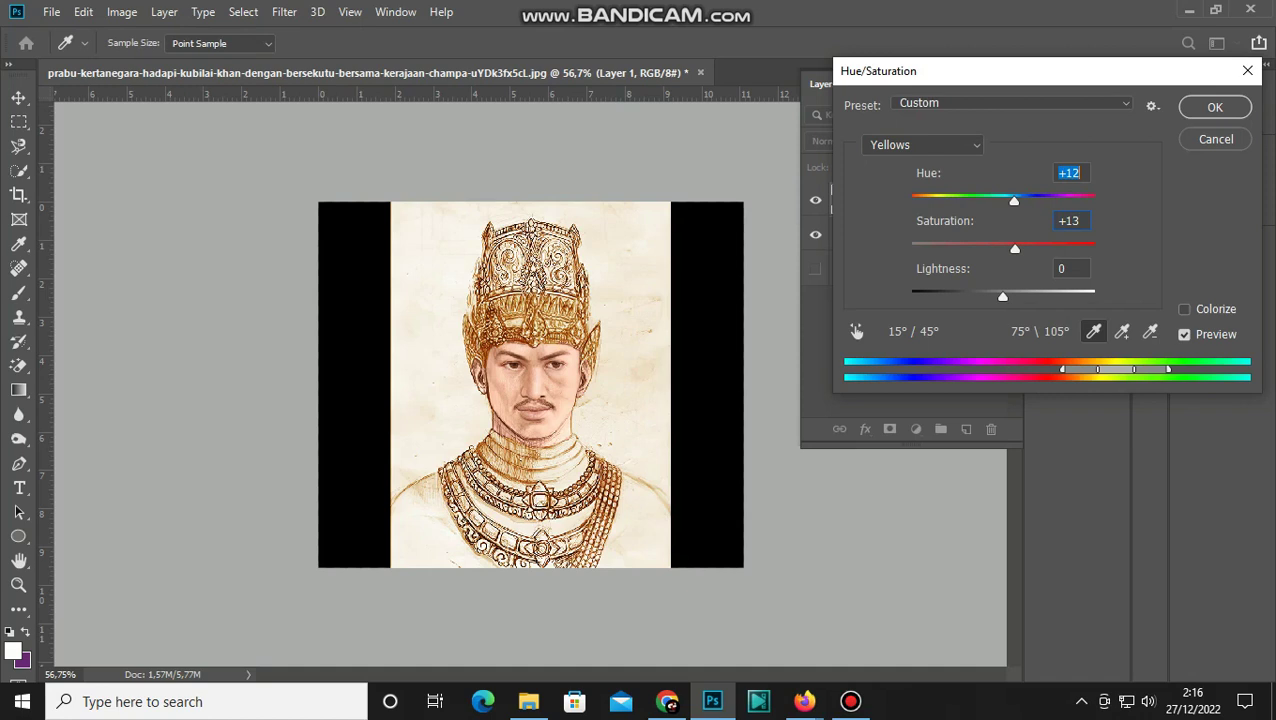
pyautogui.press('Tab')
pyautogui.press('Tab')
pyautogui.hotkey('shift', 'Down')
pyautogui.hotkey('shift', 'Down')
pyautogui.hotkey('shift', 'Down')
pyautogui.hotkey('shift', 'Down')
pyautogui.press('Down')
pyautogui.hotkey('shift', 'Up')
pyautogui.hotkey('shift', 'Up')
pyautogui.hotkey('shift', 'Up')
pyautogui.press('Down')
pyautogui.press('Down')
pyautogui.hotkey('shift', 'Tab')
pyautogui.hotkey('shift', 'Tab')
pyautogui.hotkey('shift', 'Up')
pyautogui.hotkey('shift', 'Up')
pyautogui.hotkey('shift', 'Up')
pyautogui.hotkey('shift', 'Down')
pyautogui.hotkey('shift', 'Down')
pyautogui.hotkey('shift', 'Down')
pyautogui.press('Up')
pyautogui.press('Up')
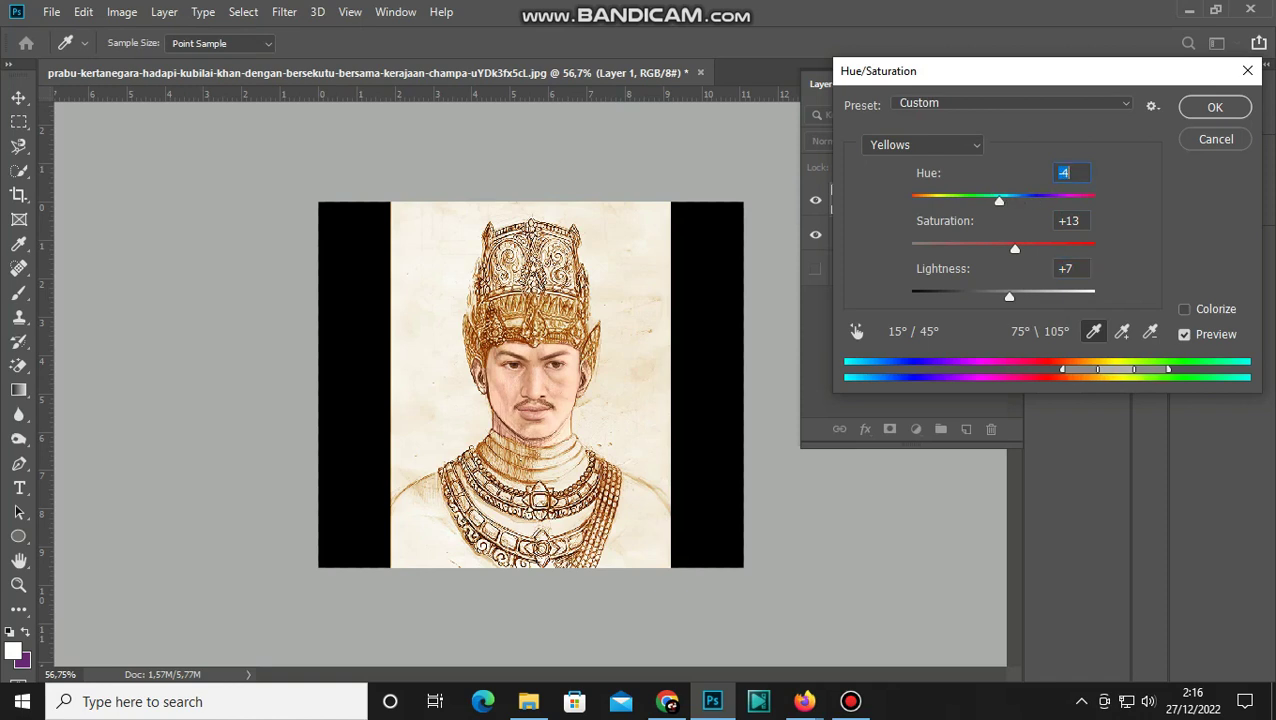
pyautogui.press('Return')
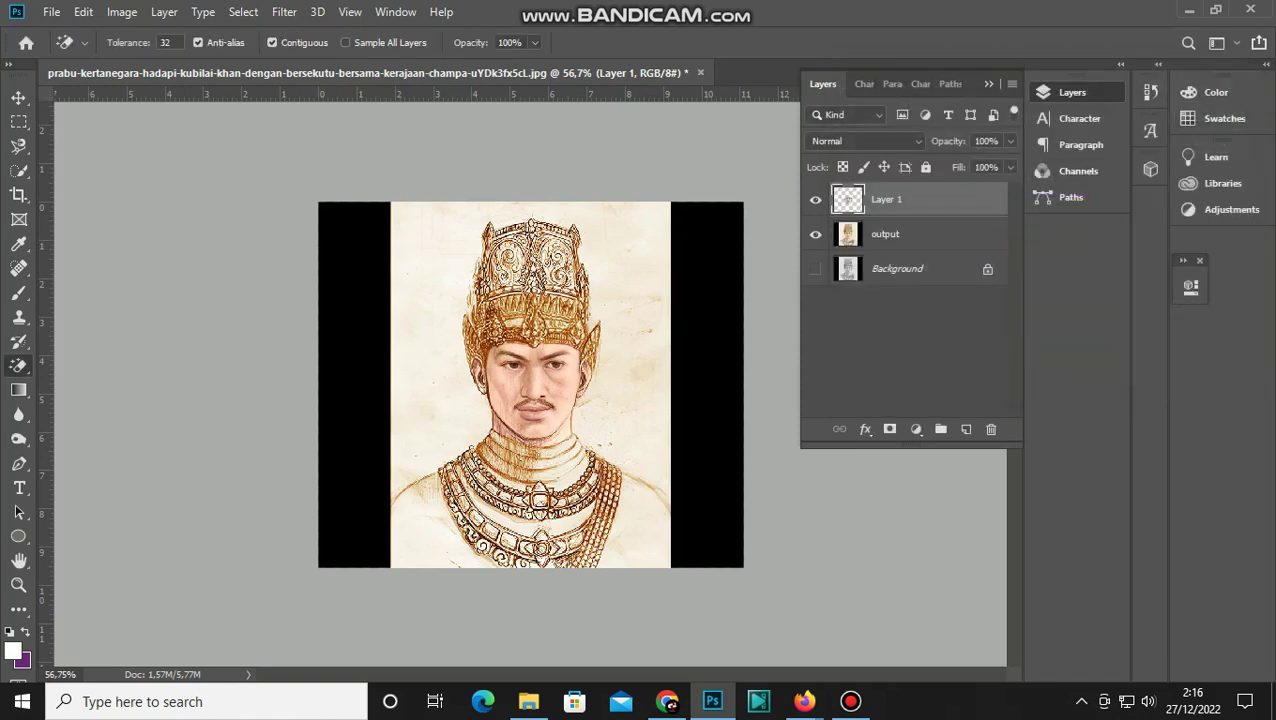
# Step: Save the image as JPEG 'sssss' in Downloads at Maximum quality 11
pyautogui.click(51, 12)
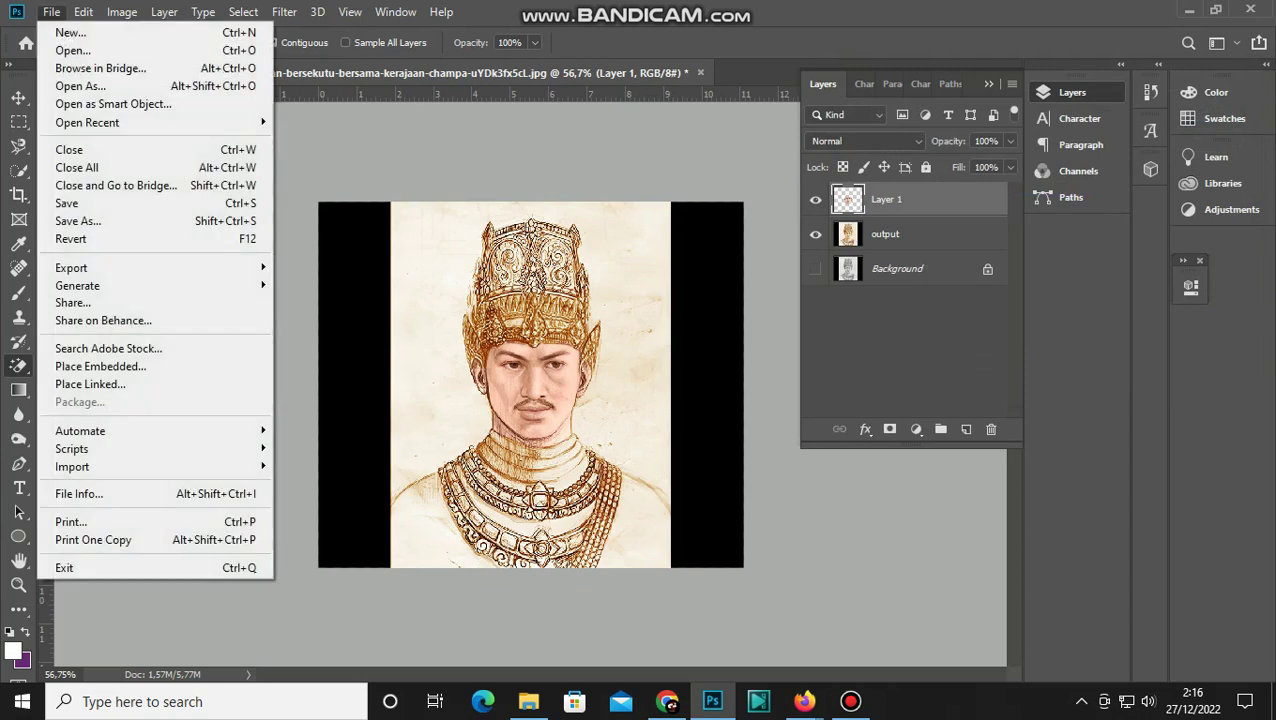
pyautogui.press('Return')
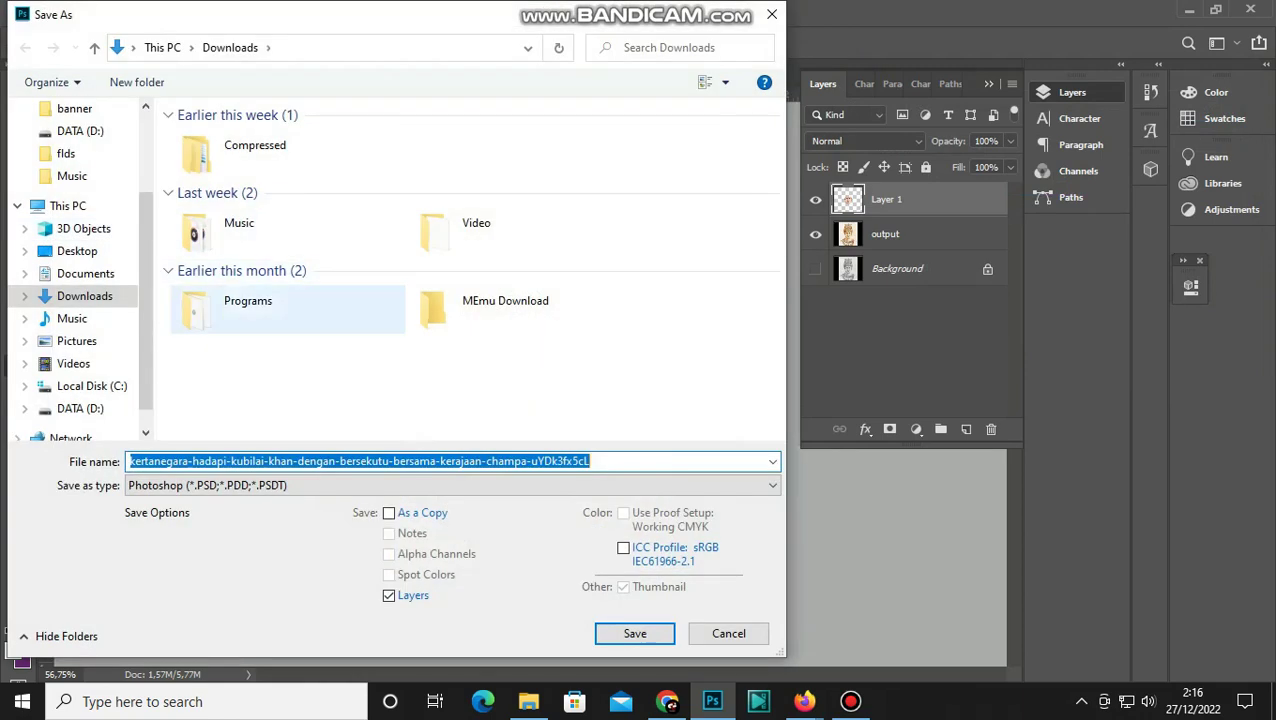
pyautogui.click(450, 485)
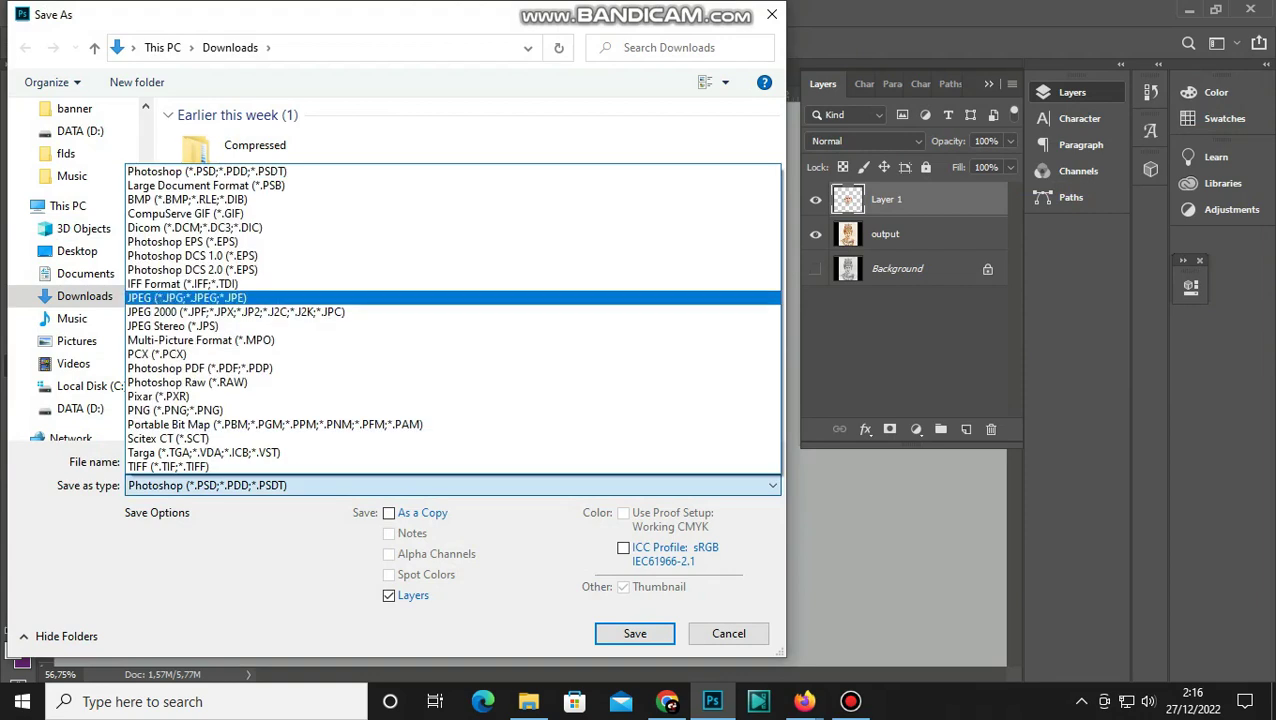
pyautogui.press('Return')
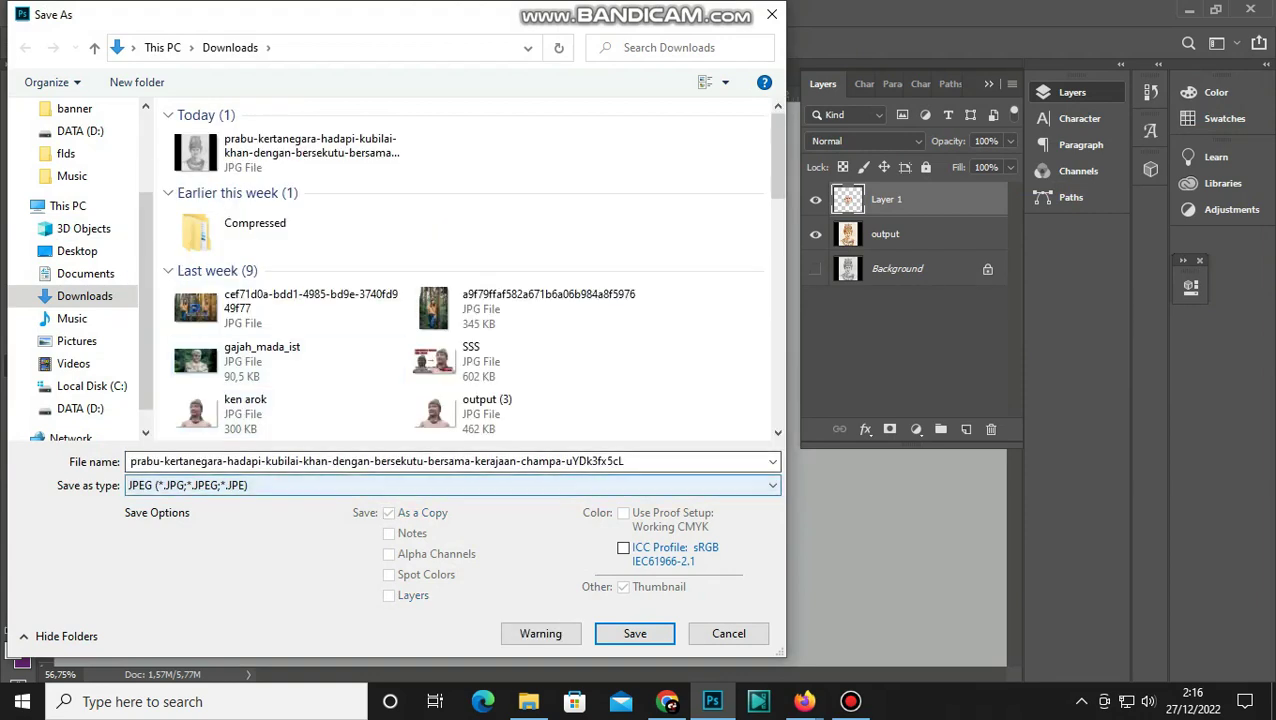
pyautogui.hotkey('shift', 'Tab')
pyautogui.write('sssss')
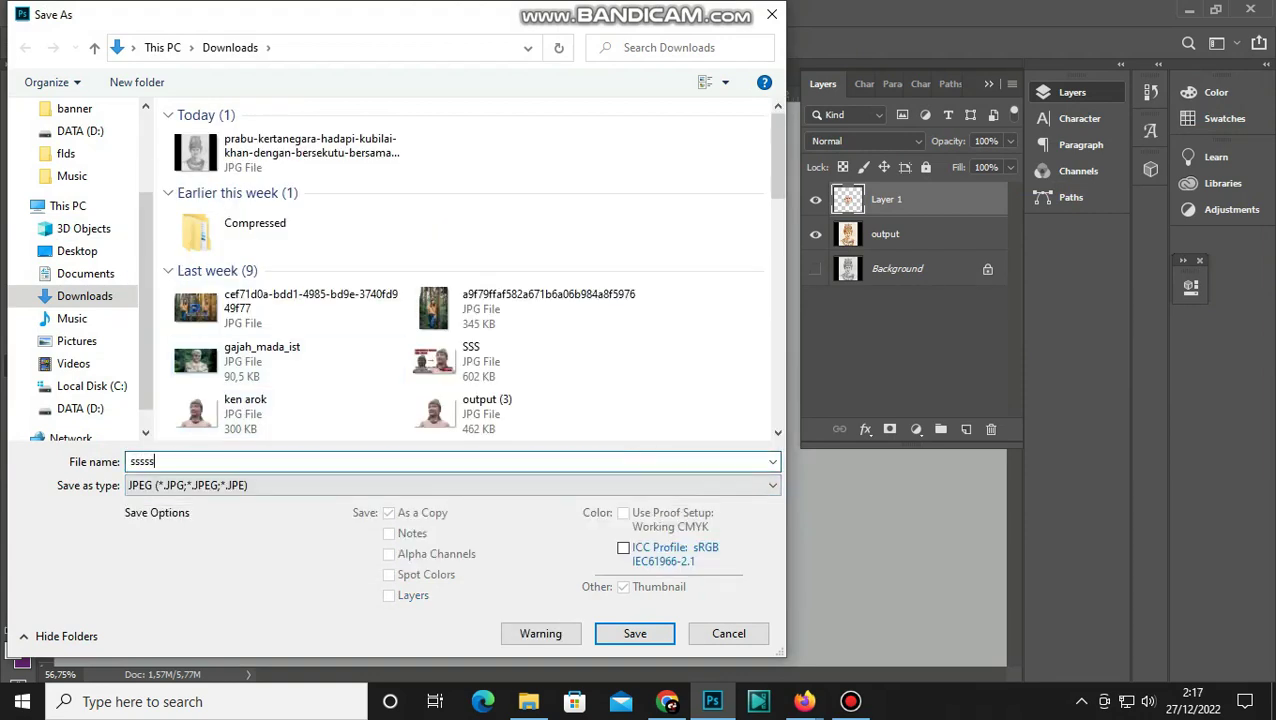
pyautogui.press('Return')
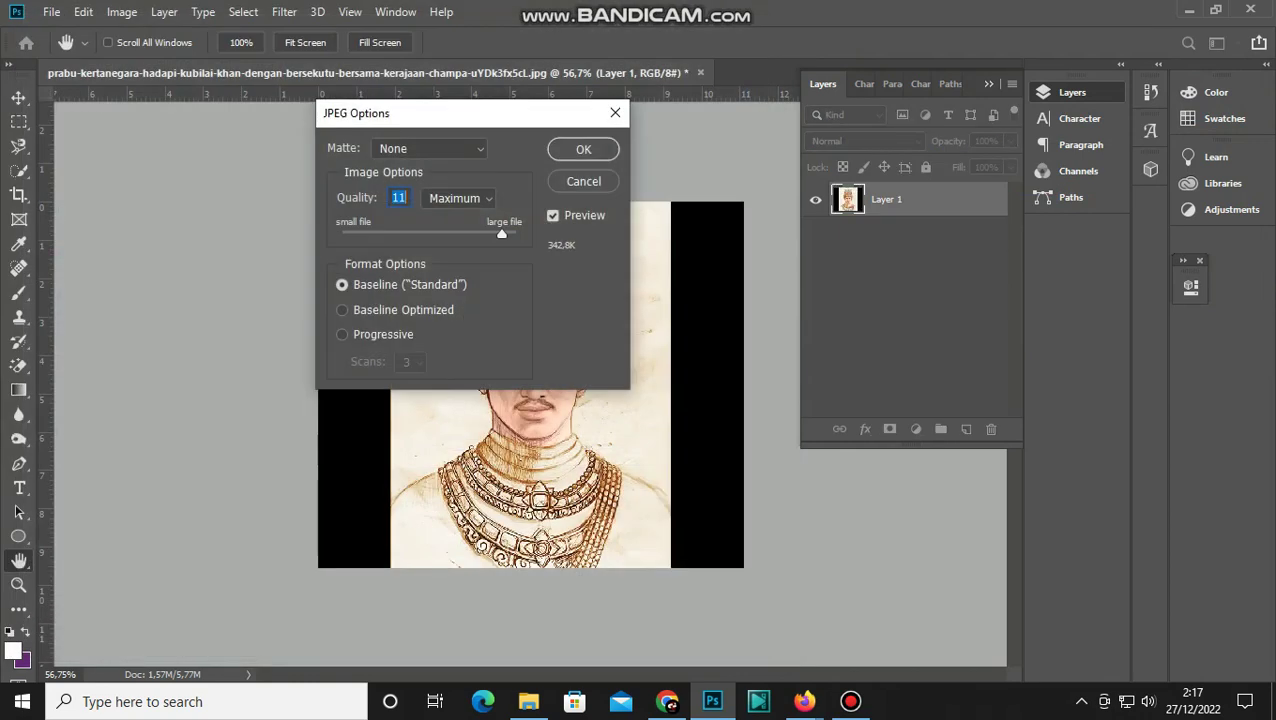
pyautogui.click(583, 149)
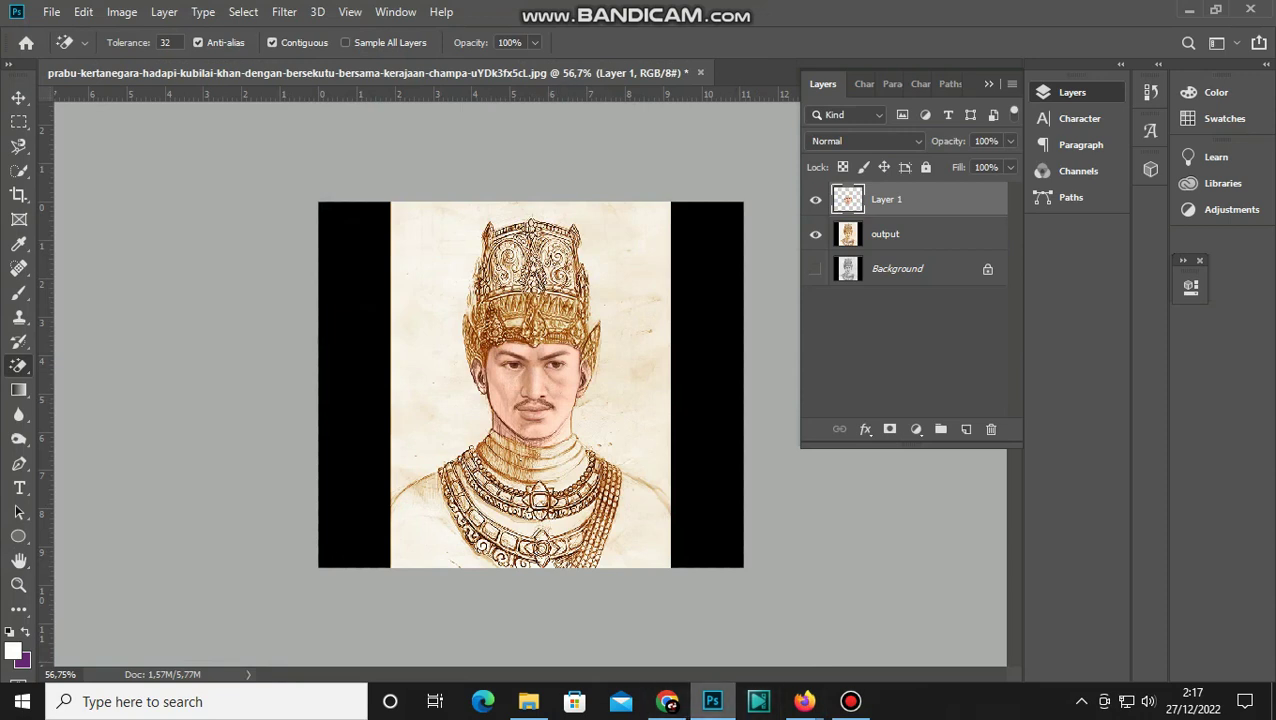
# Step: Drag the sssss JPEG from Downloads onto the CodeFormer image drop zone in Firefox
pyautogui.click(528, 701)
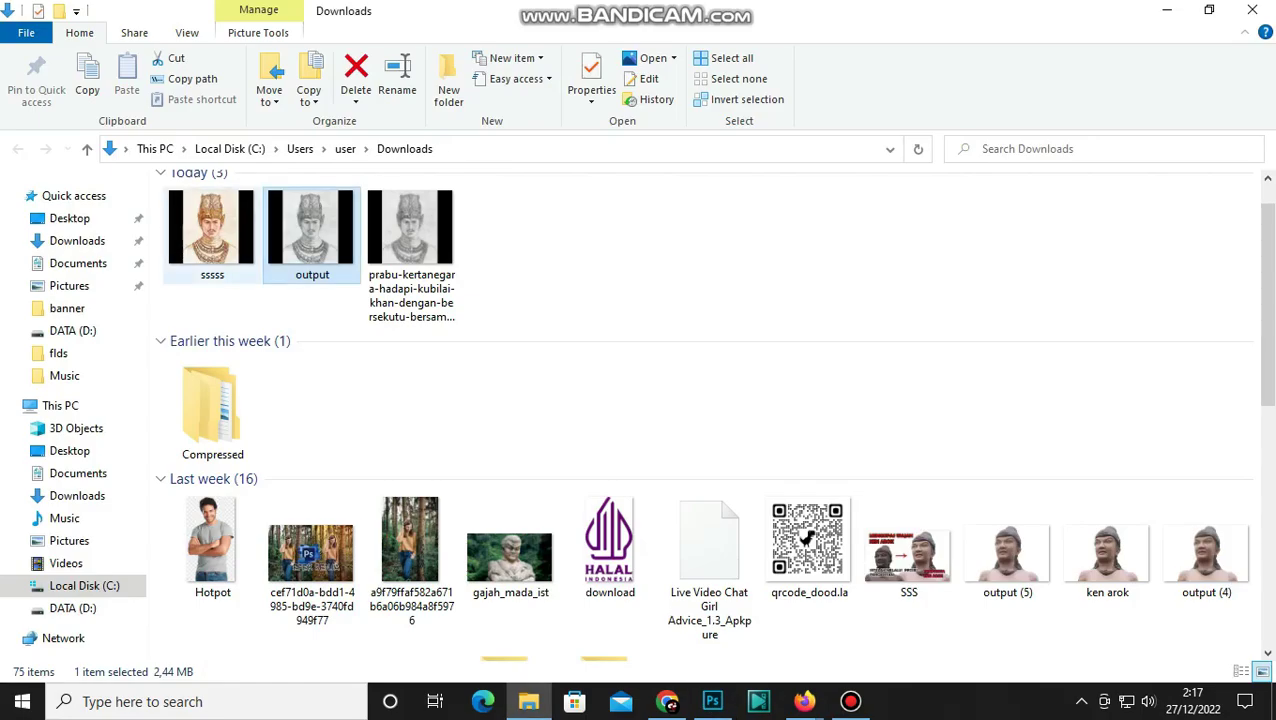
pyautogui.click(212, 230)
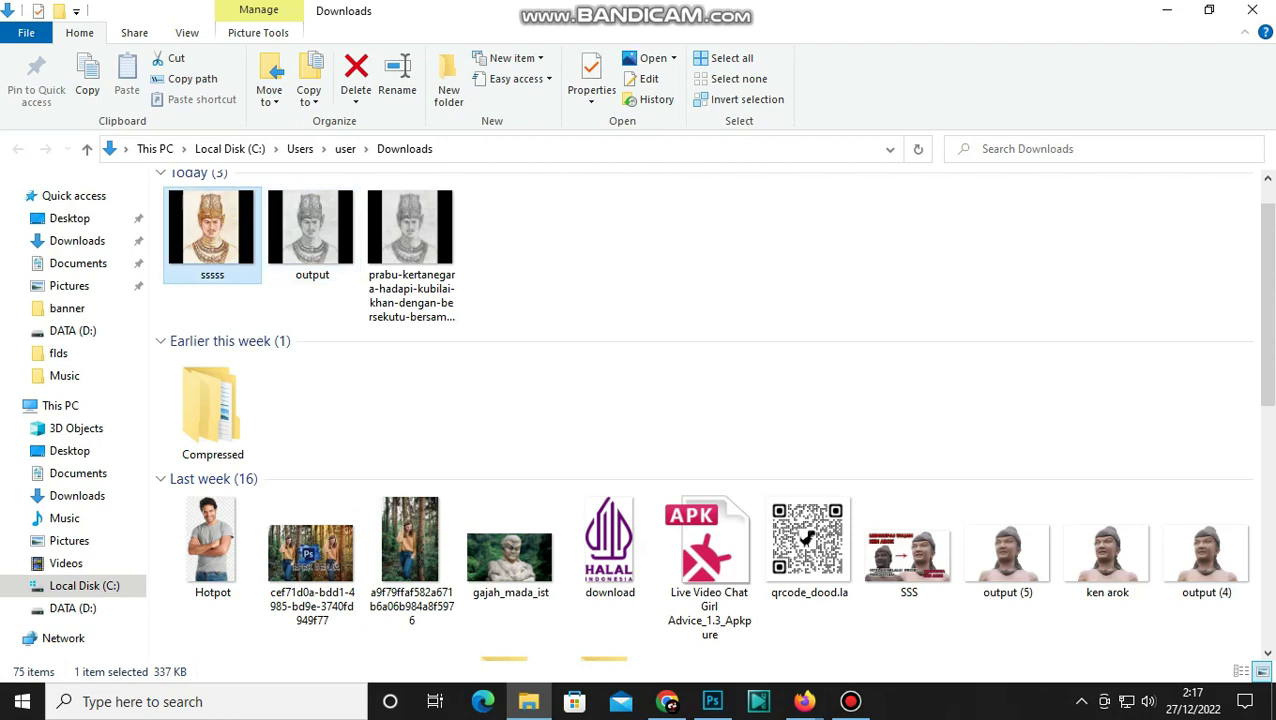
pyautogui.moveTo(212, 230)
pyautogui.mouseDown()
pyautogui.moveTo(850, 698)
pyautogui.moveTo(804, 701)
pyautogui.mouseUp()
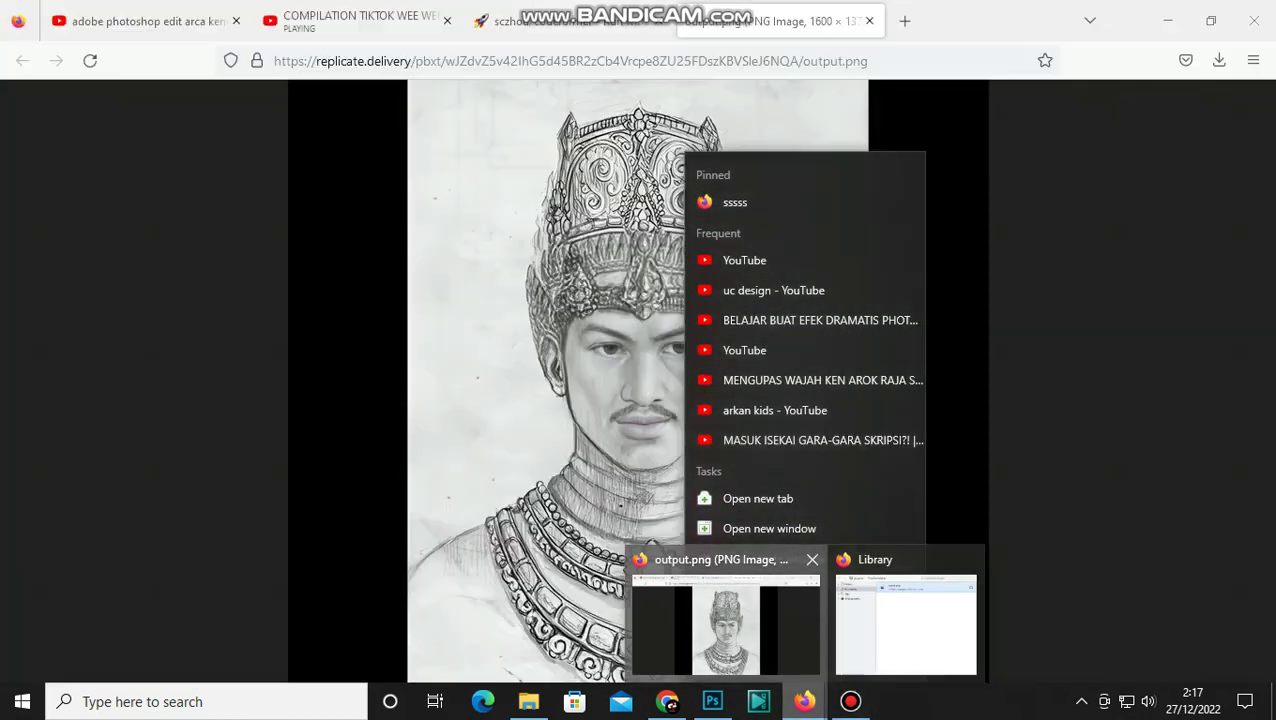
pyautogui.click(725, 620)
pyautogui.click(568, 21)
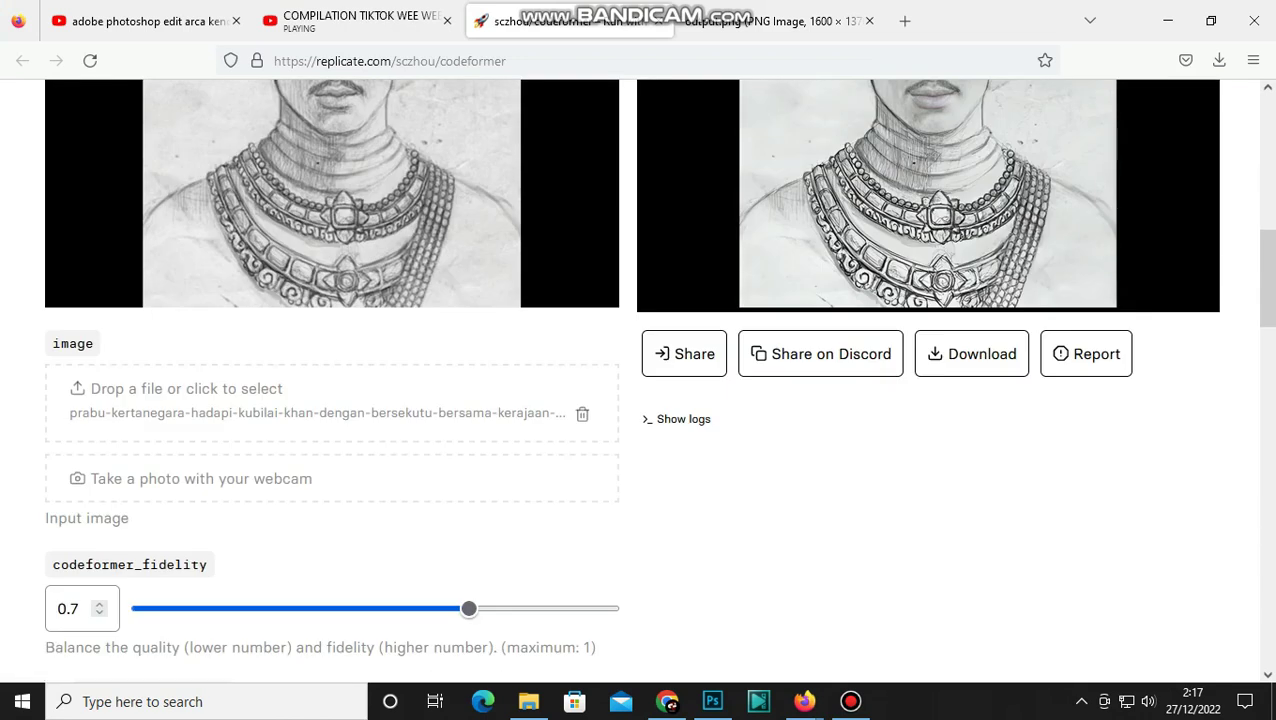
pyautogui.click(528, 701)
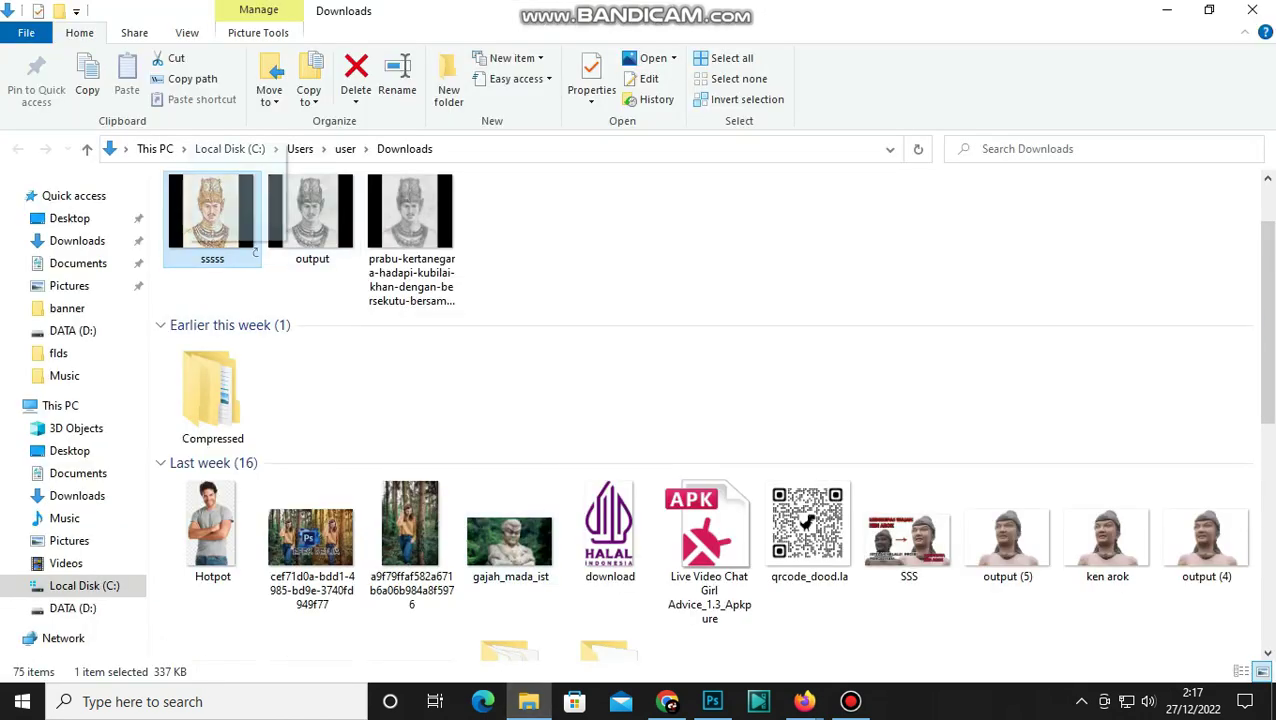
pyautogui.moveTo(805, 701)
pyautogui.moveTo(804, 700); pyautogui.dragTo(258, 408)
# Step: Set codeformer_fidelity to 1 and submit the sssss portrait for face restoration
pyautogui.scroll(-2, 330, 150)
pyautogui.scroll(-5, 330, 150)
pyautogui.scroll(-4, 330, 380)
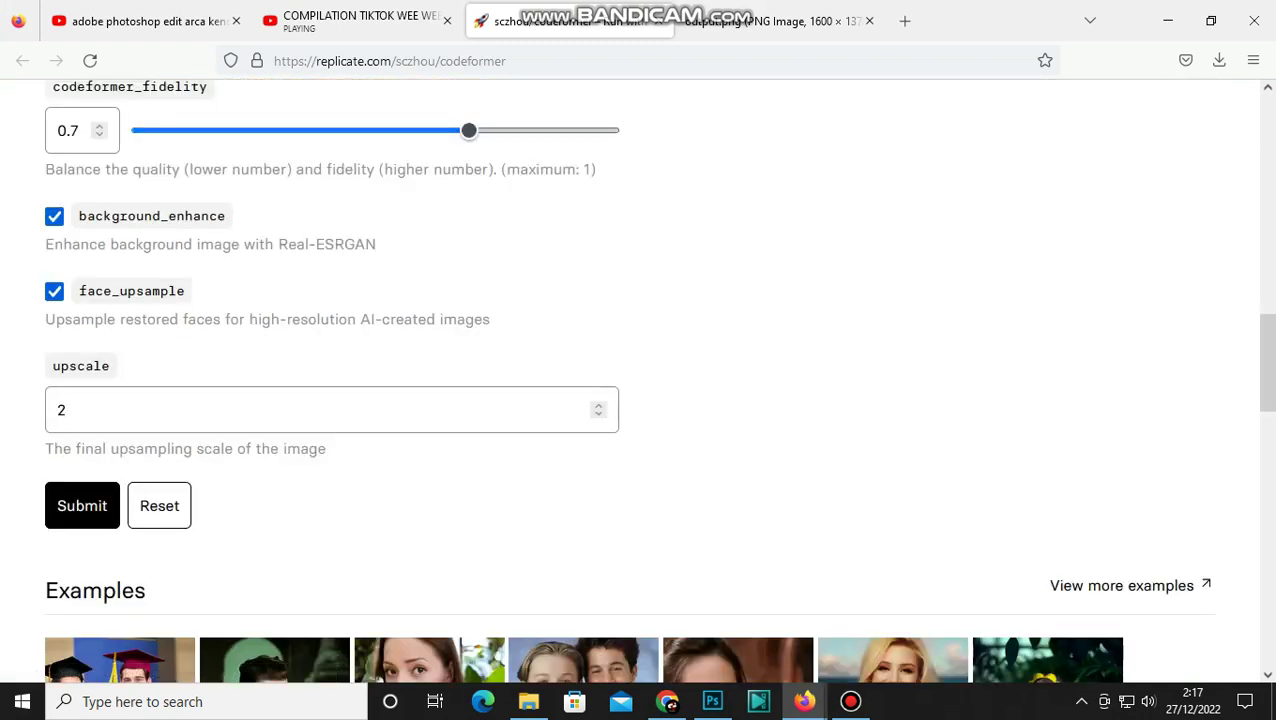
pyautogui.moveTo(469, 130); pyautogui.dragTo(609, 130)
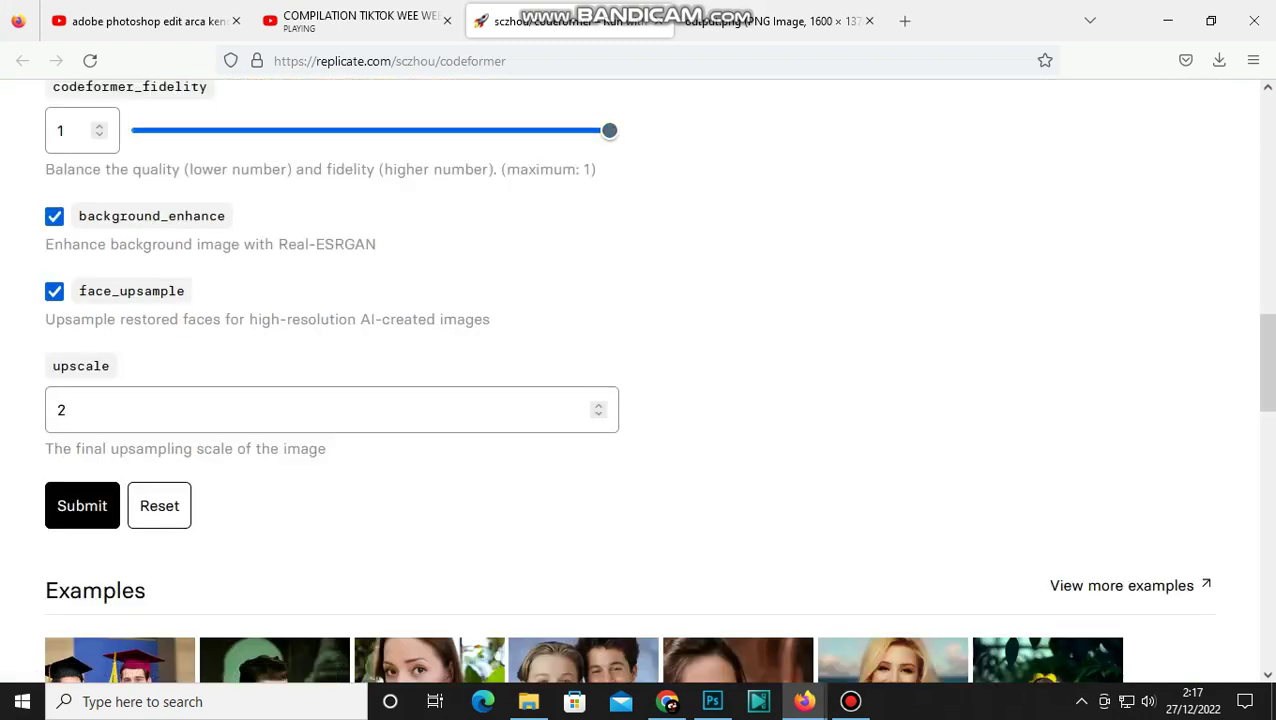
pyautogui.click(82, 505)
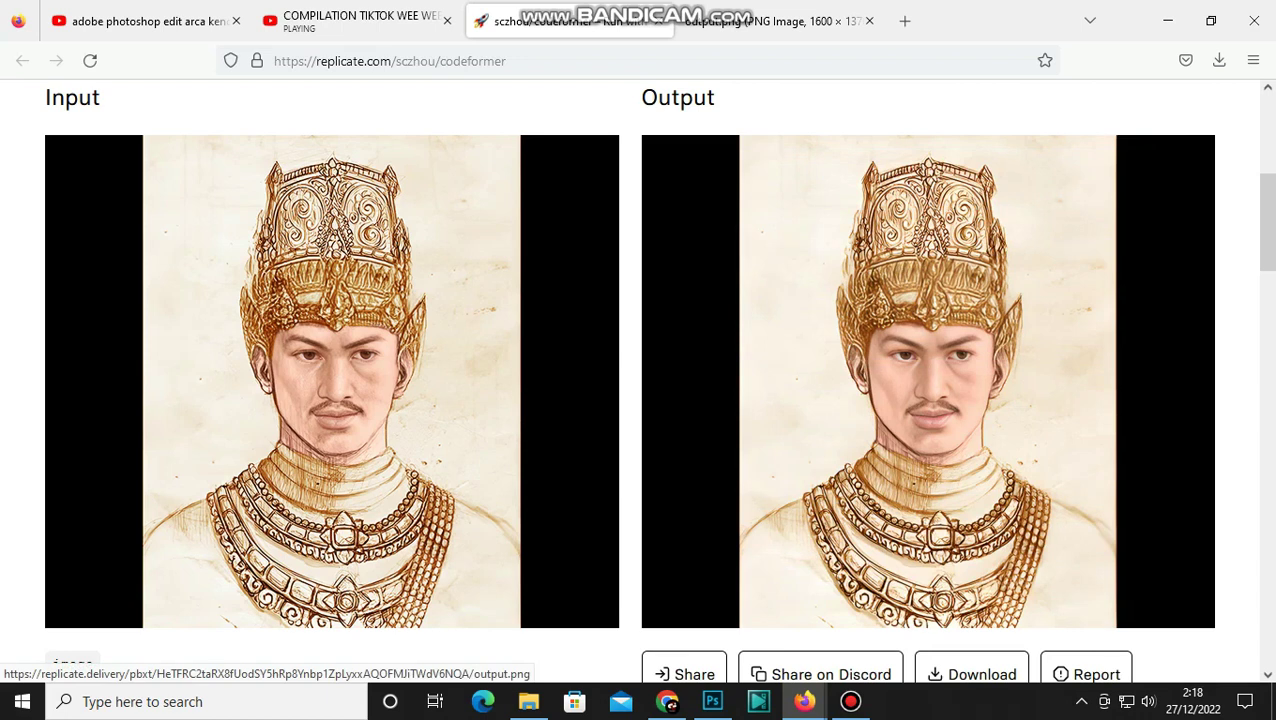
# Step: Save the CodeFormer output image to Downloads as 'outputs'
pyautogui.click(928, 380)
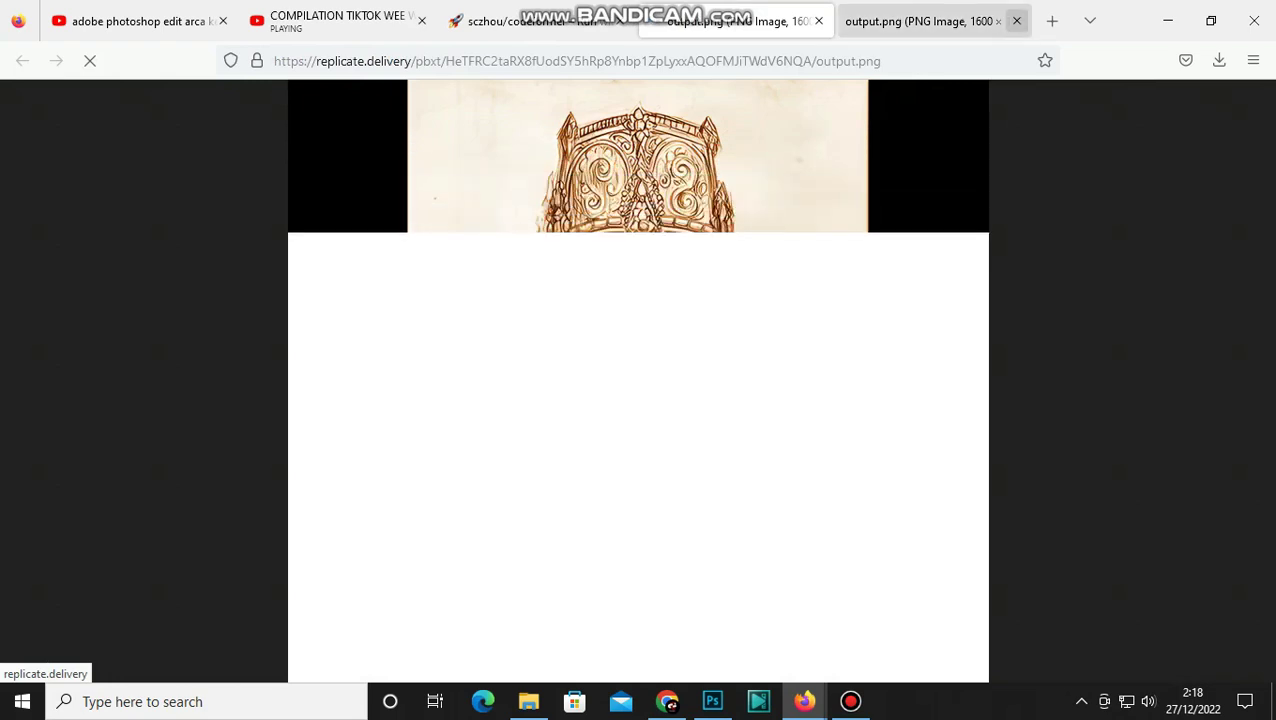
pyautogui.click(1016, 21)
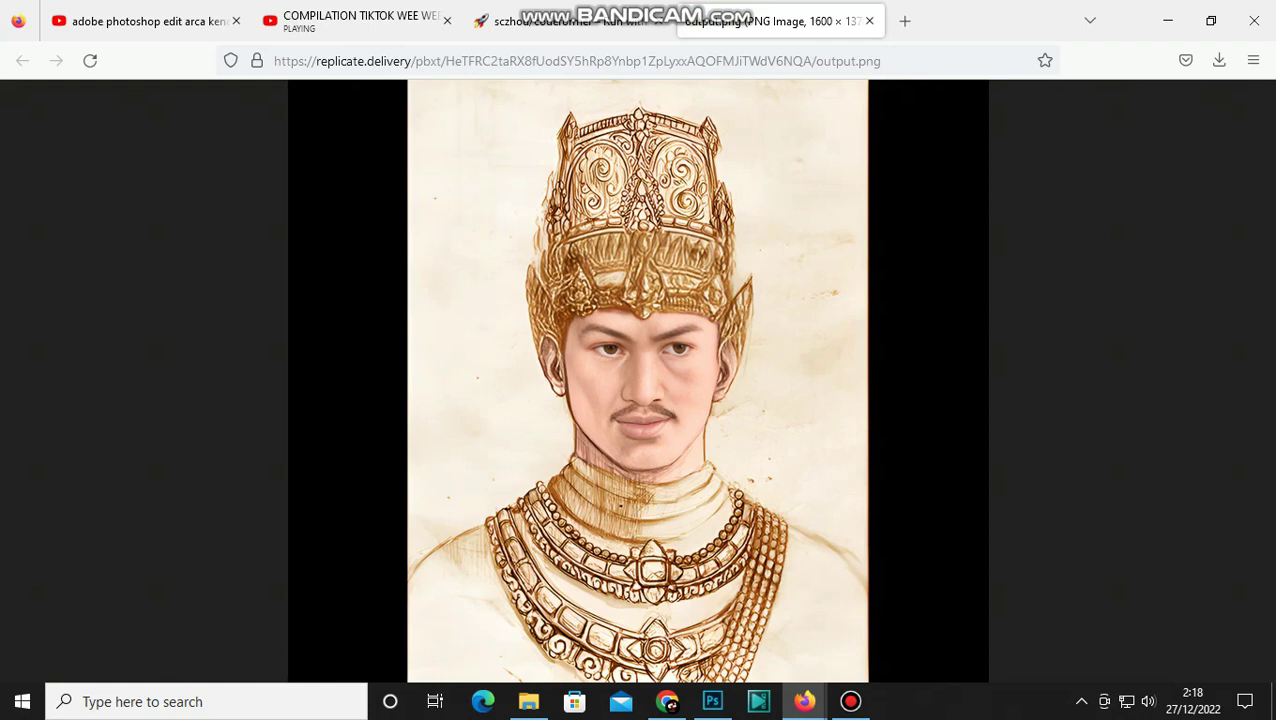
pyautogui.rightClick(659, 353)
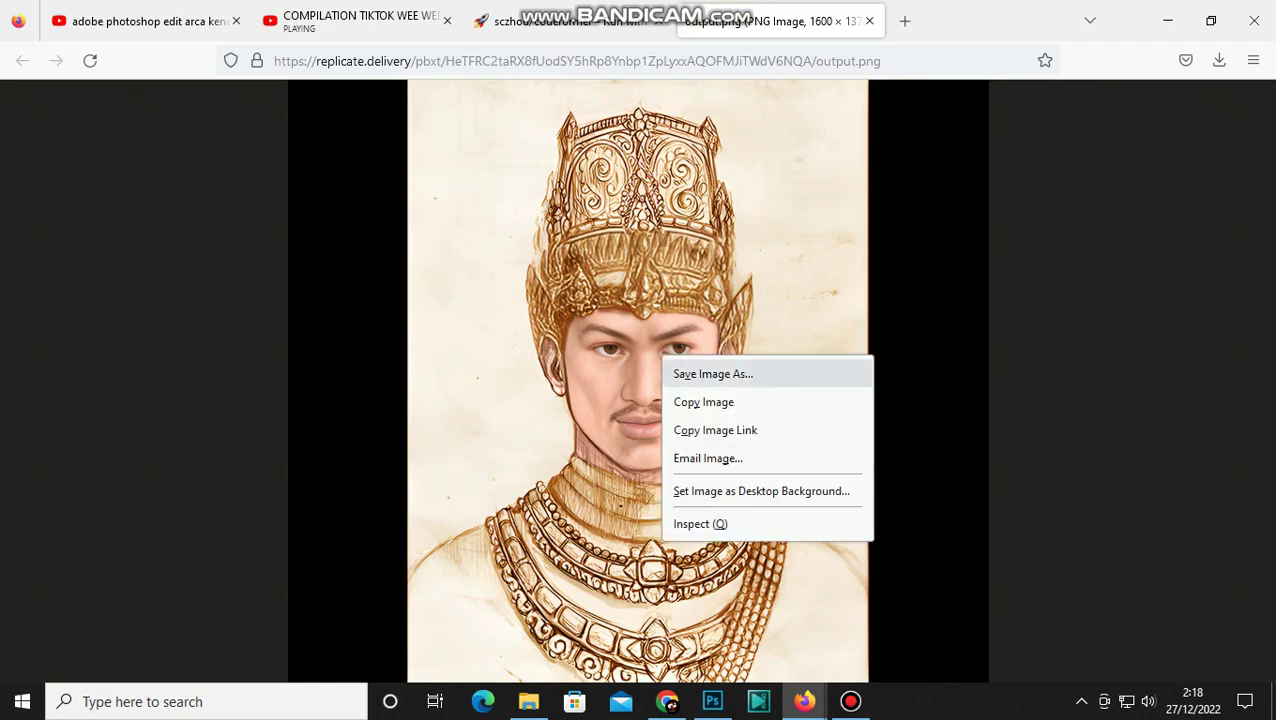
pyautogui.click(705, 372)
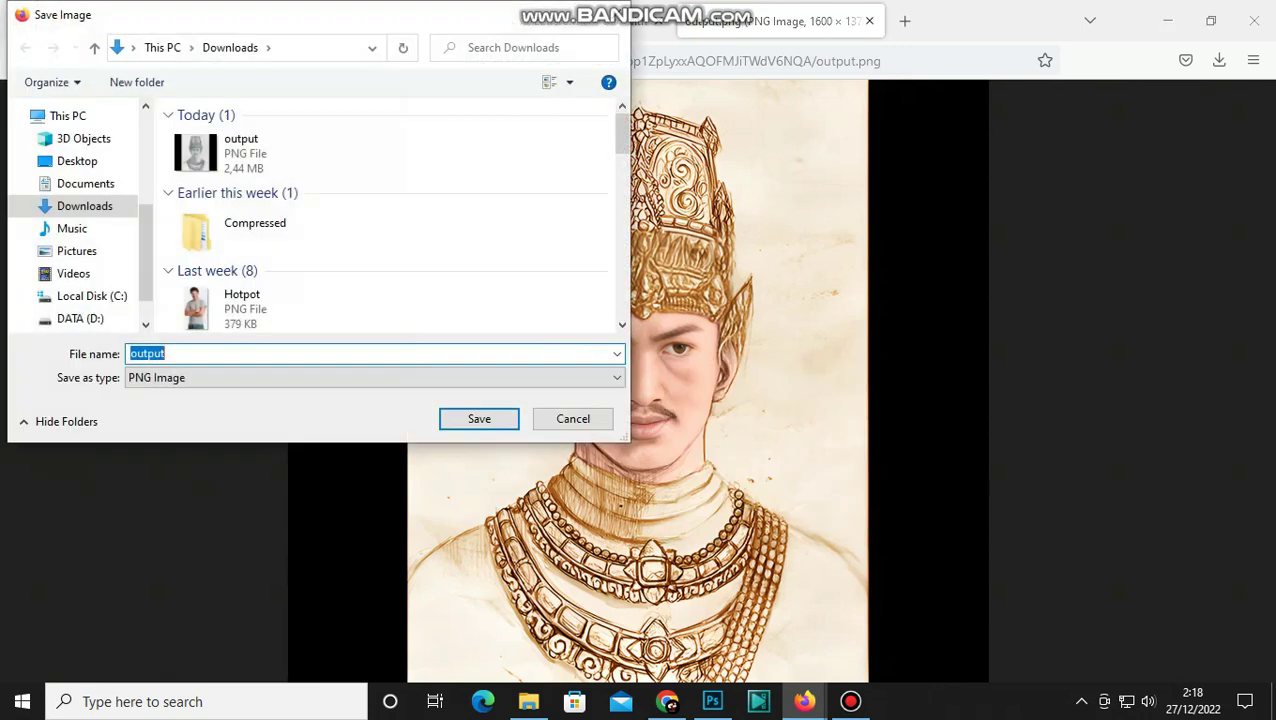
pyautogui.click(165, 353)
pyautogui.write('s')
pyautogui.press('Return')
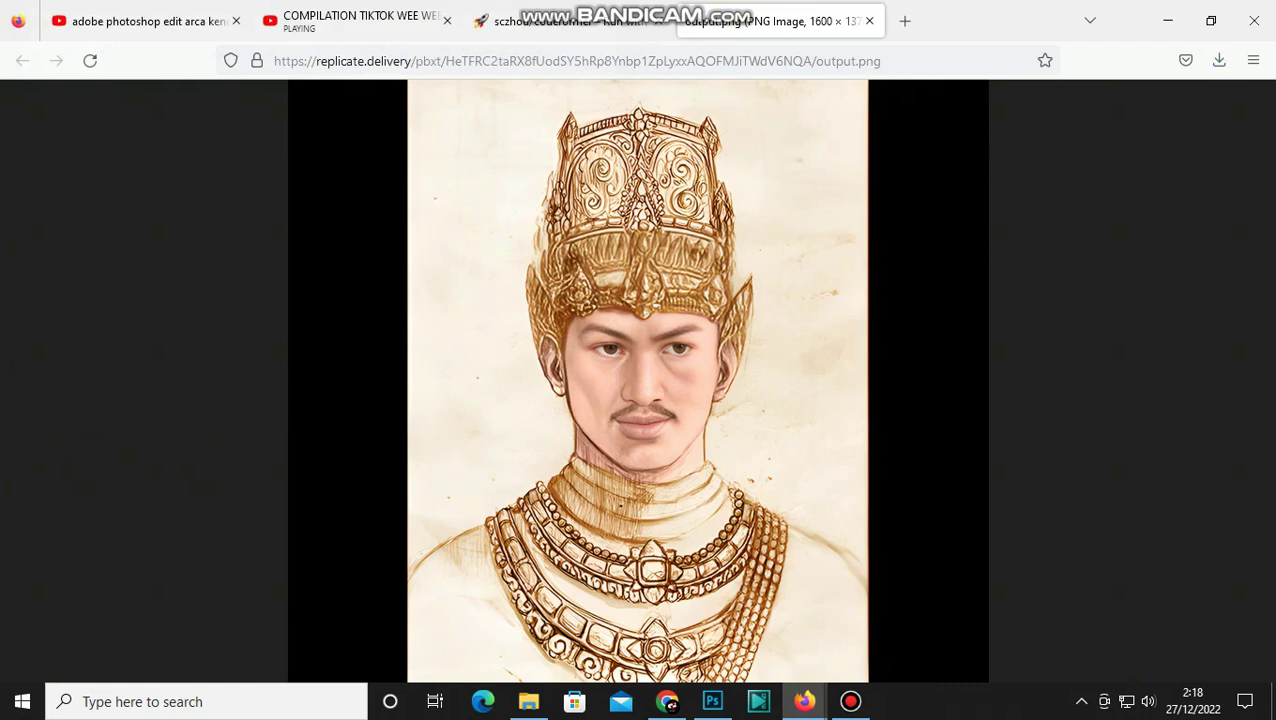
# Step: Drag the outputs image from Downloads into the Photoshop document
pyautogui.click(528, 701)
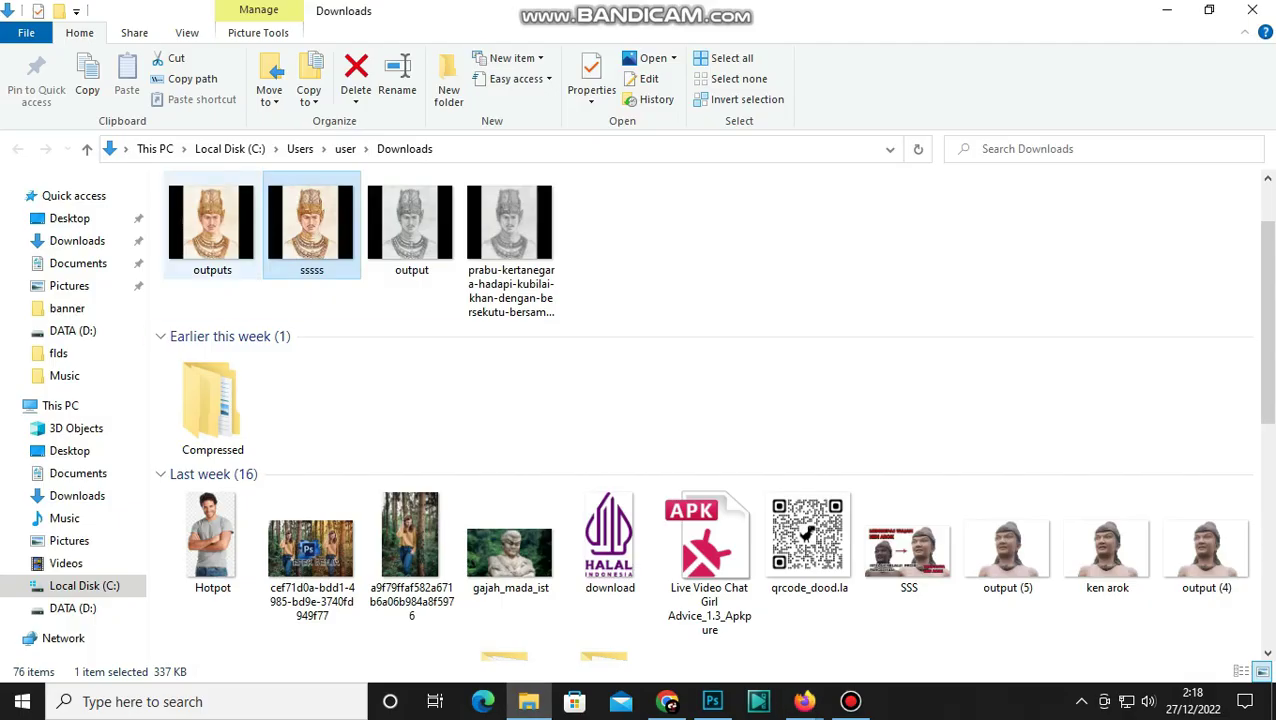
pyautogui.click(212, 225)
pyautogui.moveTo(212, 225)
pyautogui.mouseDown()
pyautogui.moveTo(712, 700)
pyautogui.moveTo(530, 385)
pyautogui.mouseUp()
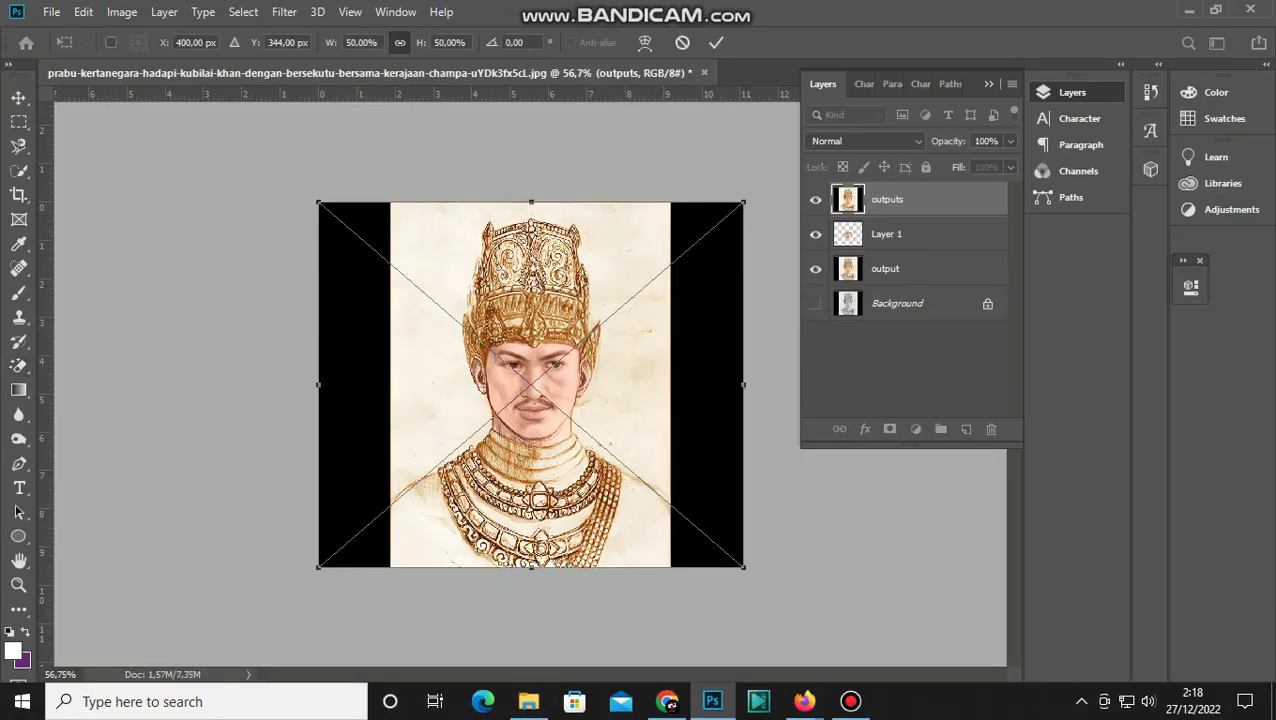
# Step: Commit the placed outputs layer and compare it against the output and Layer 1 layers
pyautogui.press('Return')
pyautogui.scroll(2, 578, 358)
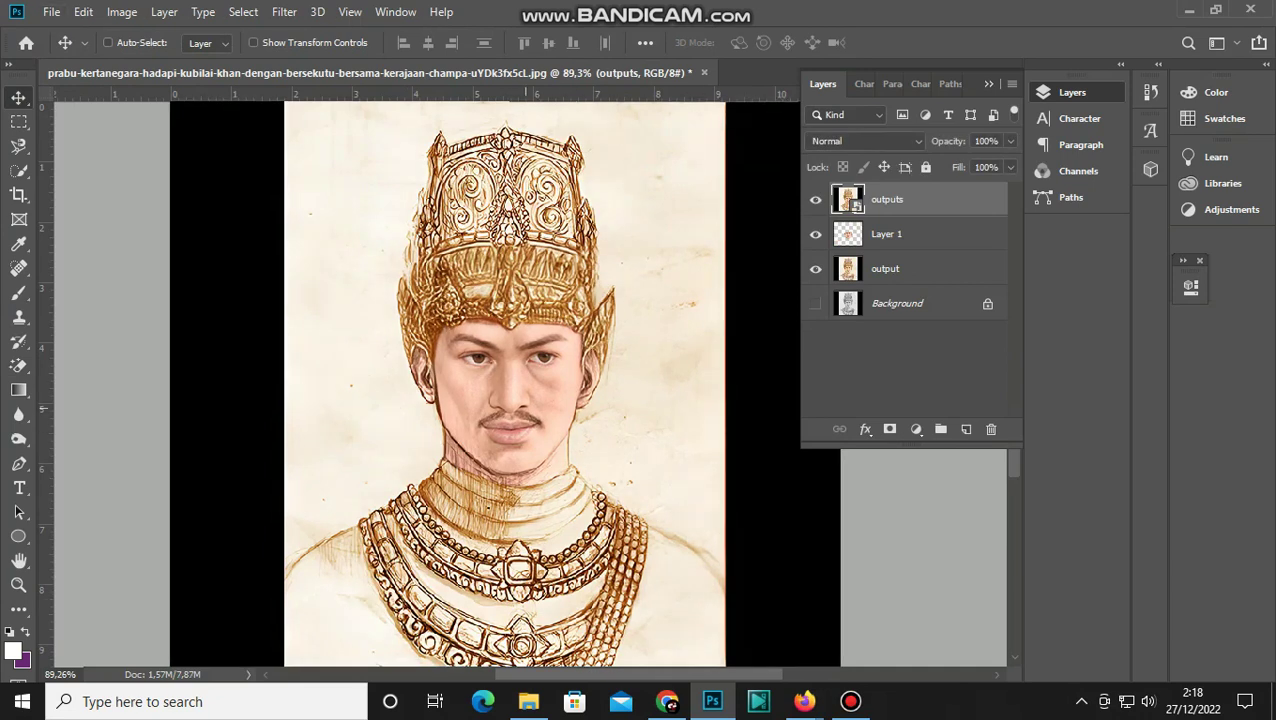
pyautogui.scroll(1, 525, 408)
pyautogui.scroll(1, 525, 408)
pyautogui.scroll(2, 525, 408)
pyautogui.scroll(2, 525, 408)
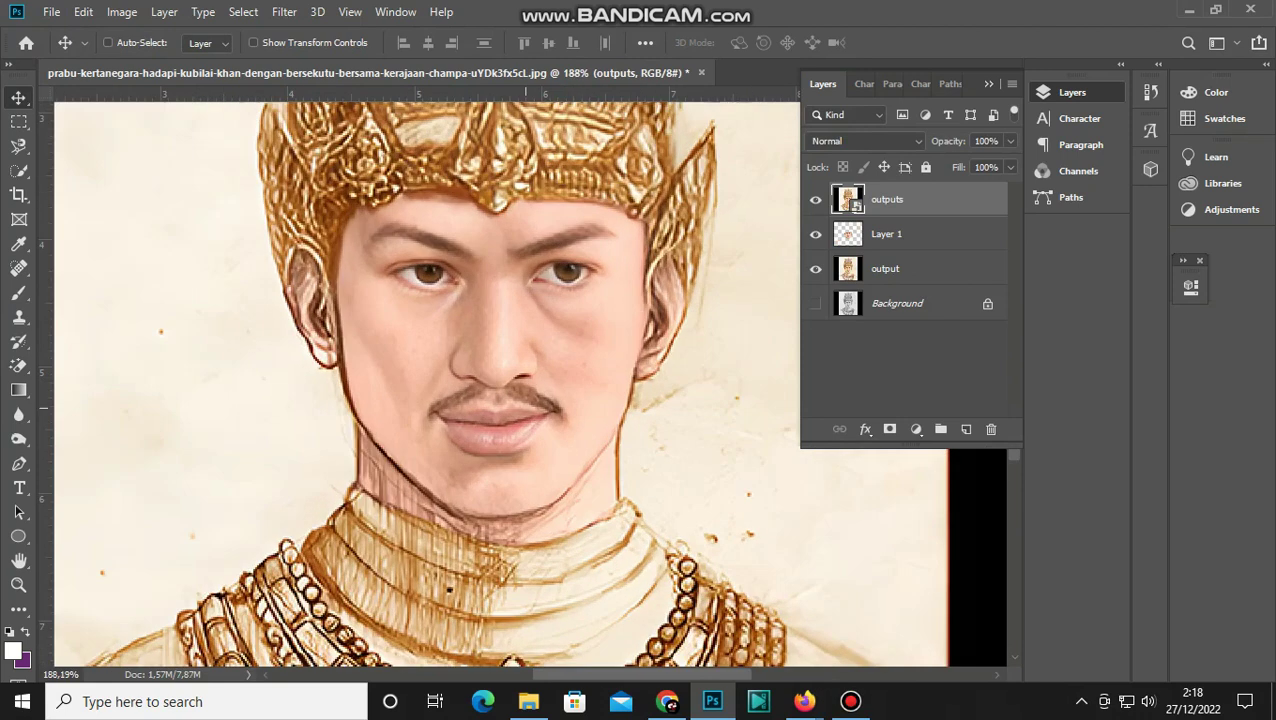
pyautogui.click(815, 199)
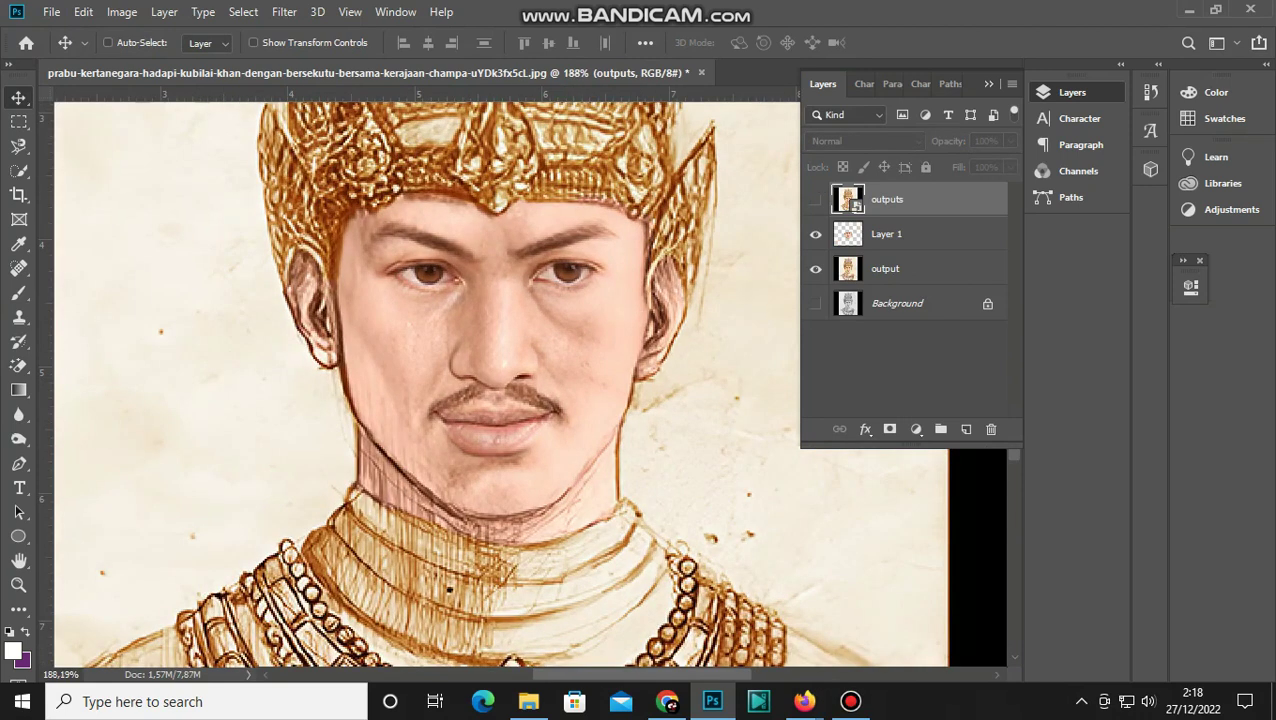
pyautogui.click(815, 268)
pyautogui.click(815, 268)
pyautogui.click(815, 233)
pyautogui.click(815, 268)
pyautogui.click(815, 268)
pyautogui.click(815, 233)
# Step: Merge the output layer into Layer 1
pyautogui.hotkey('alt', '[')
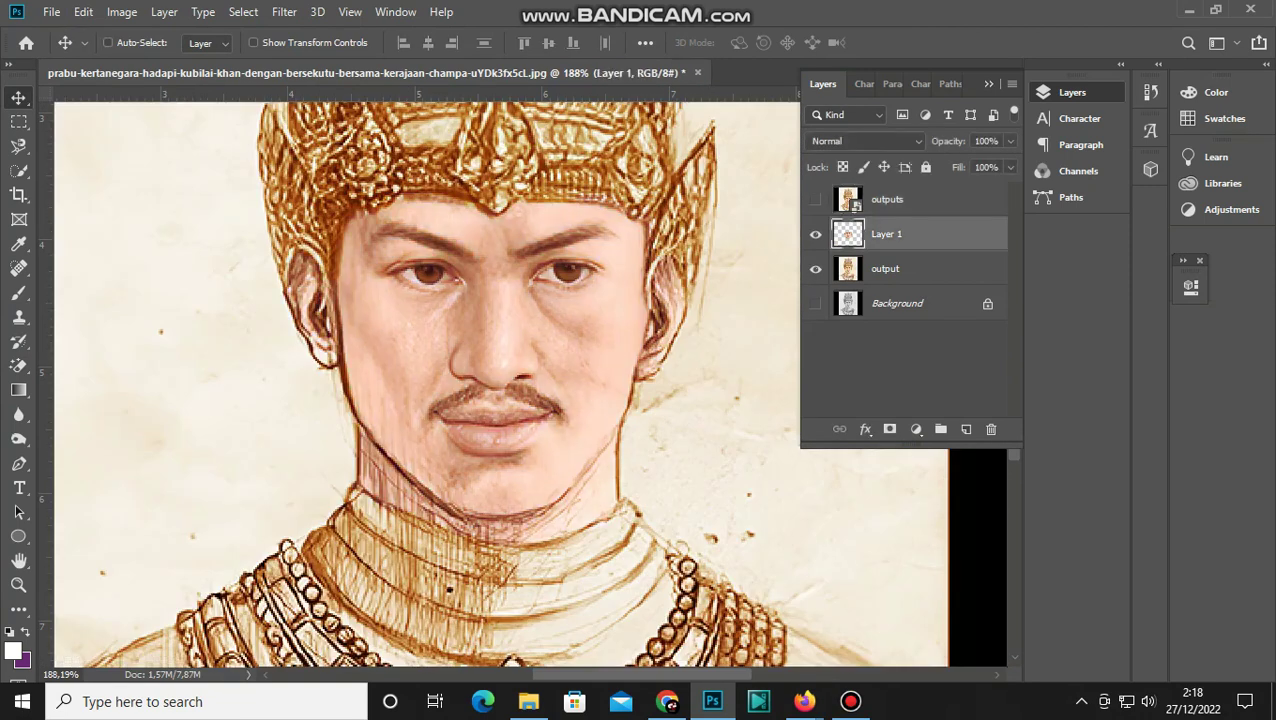
pyautogui.keyDown('ctrl'); pyautogui.click(876, 268); pyautogui.keyUp('ctrl')
pyautogui.rightClick(876, 268)
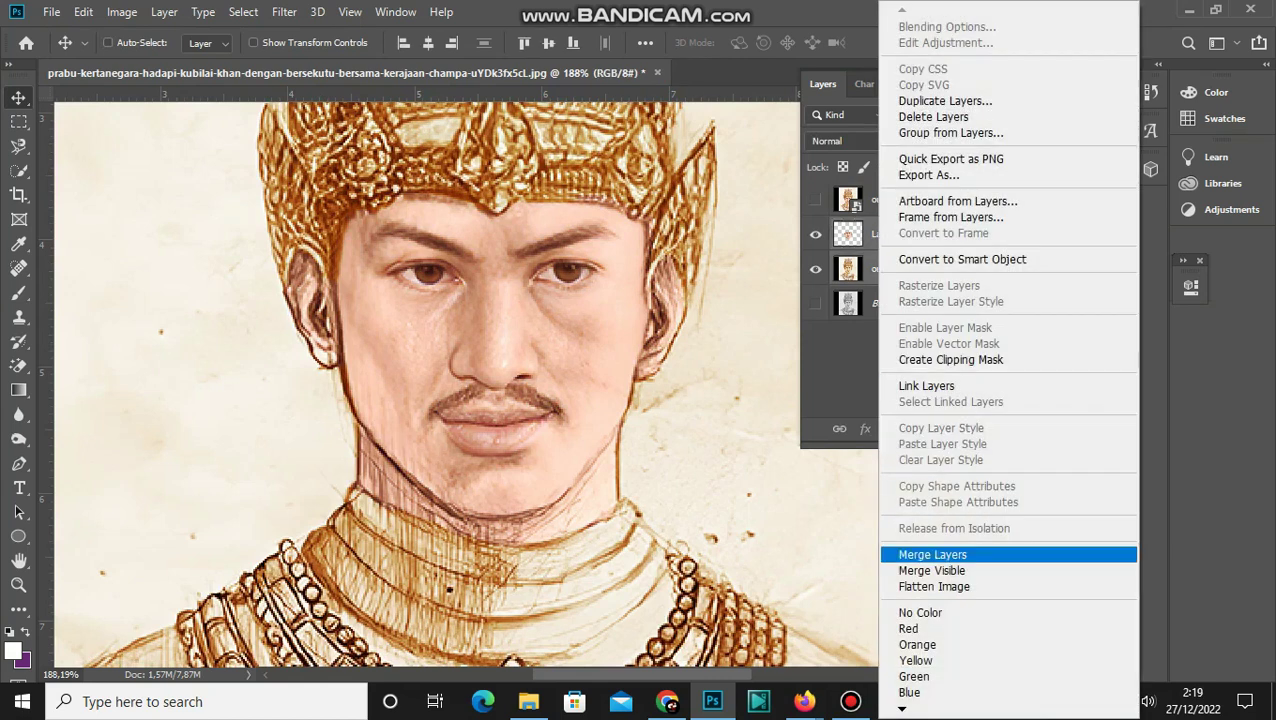
pyautogui.click(932, 554)
# Step: Hide Layer 1, leave outputs visible and active, and fit the image on screen
pyautogui.click(815, 268)
pyautogui.click(815, 199)
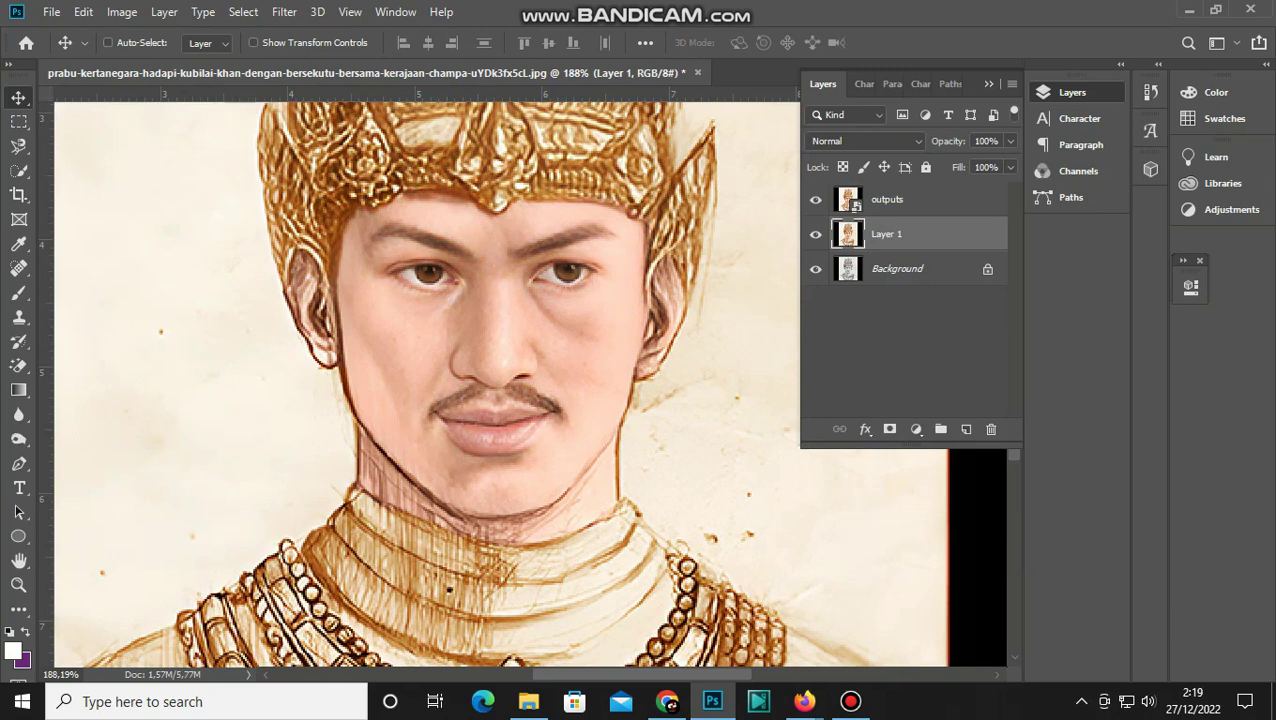
pyautogui.click(815, 234)
pyautogui.click(815, 199)
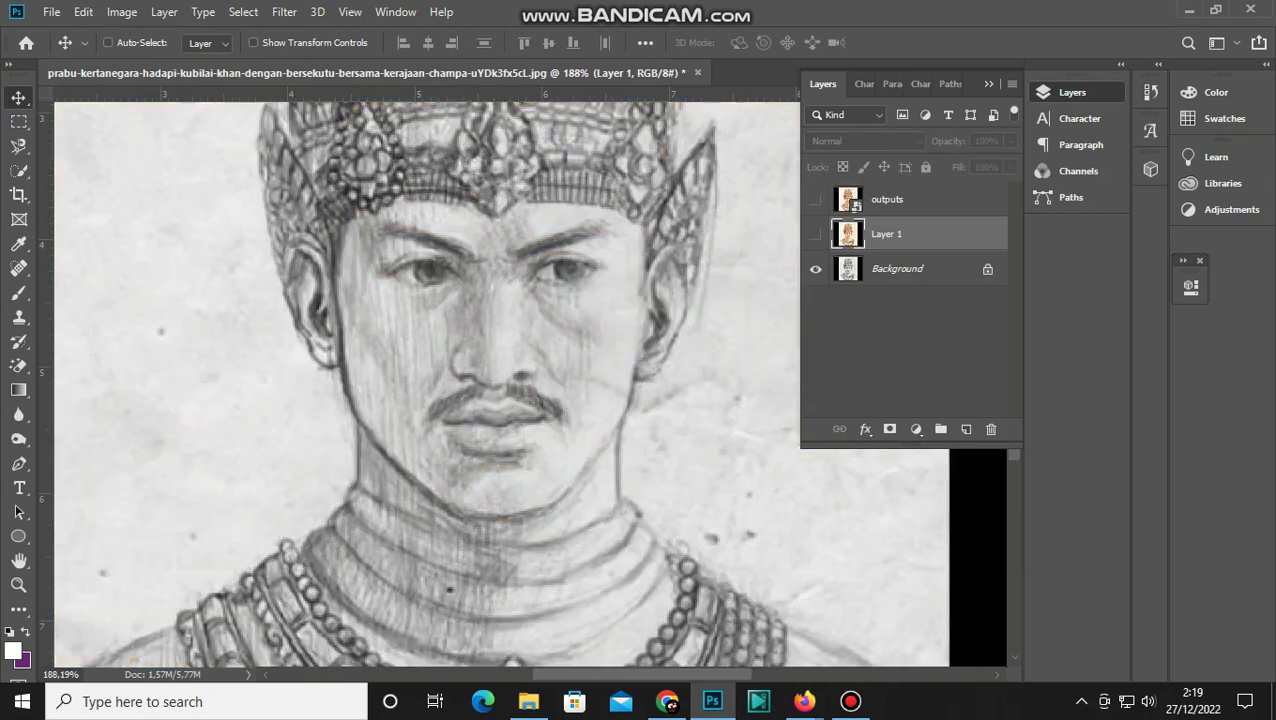
pyautogui.click(815, 199)
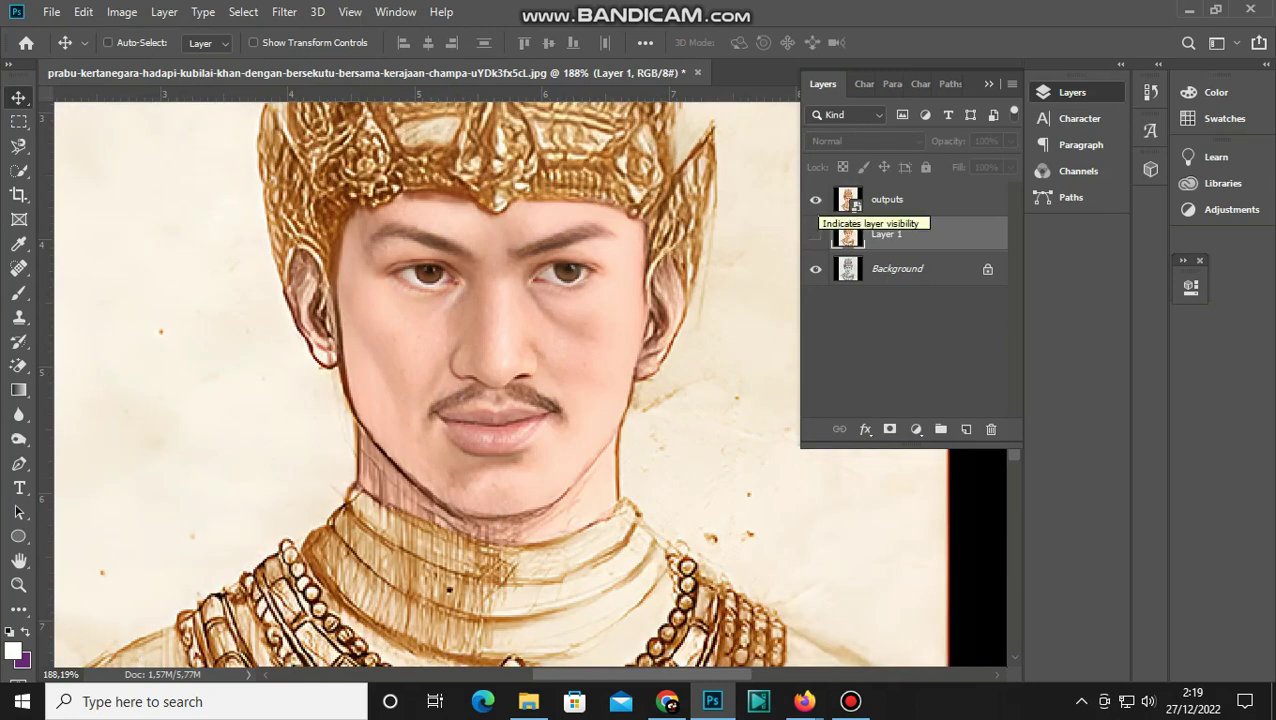
pyautogui.click(887, 200)
pyautogui.hotkey('ctrl', '0')
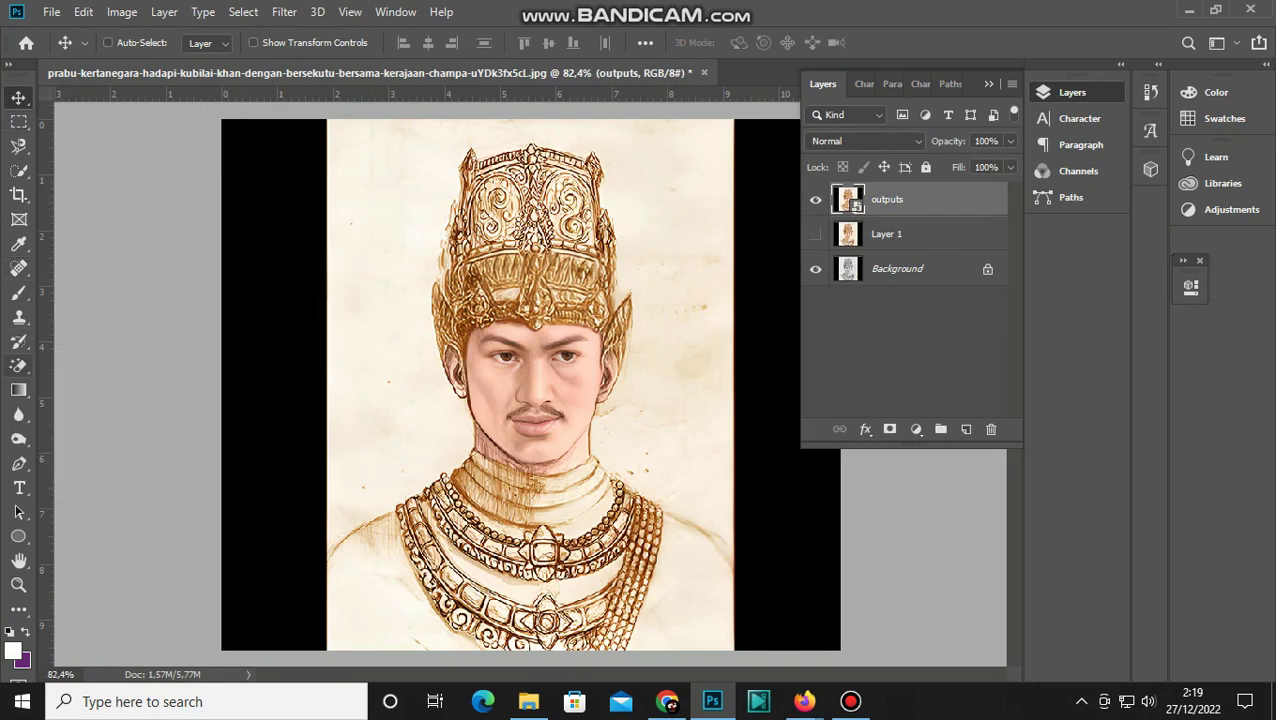
# Step: Hide the Background and erase the paper behind the king with the Magic Eraser
pyautogui.click(19, 365)
pyautogui.click(815, 268)
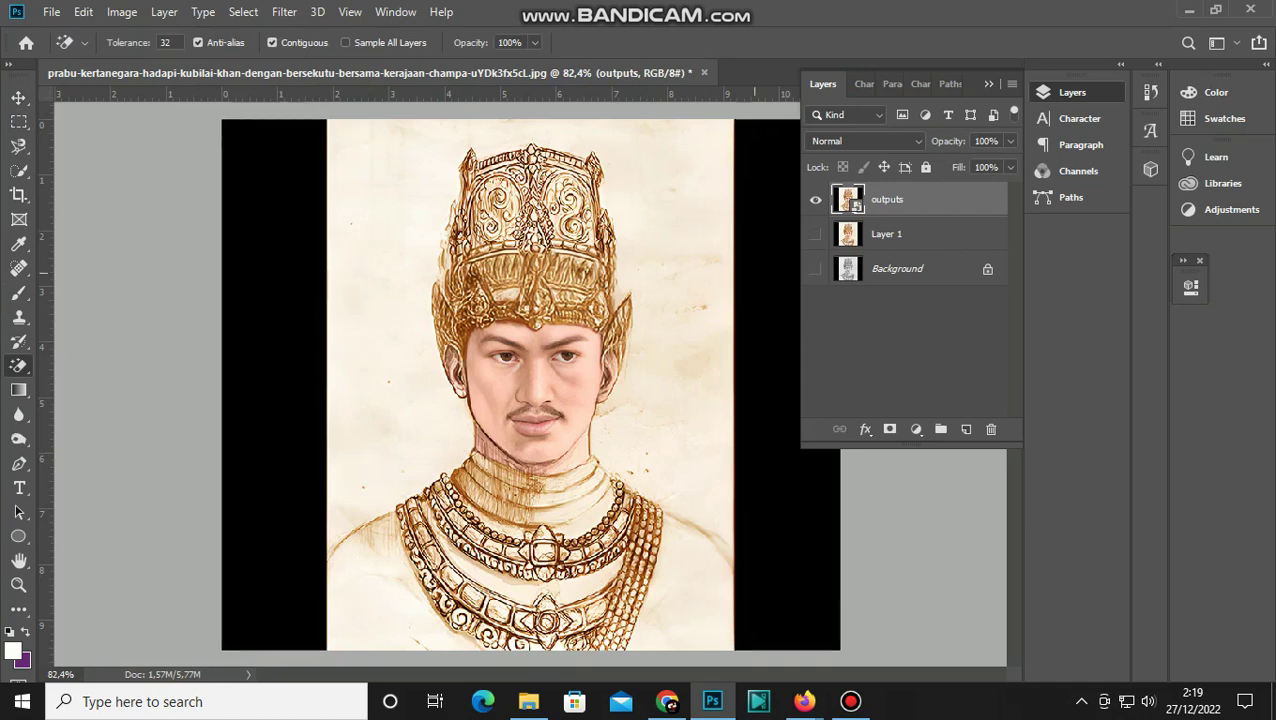
pyautogui.click(335, 285)
pyautogui.click(593, 285)
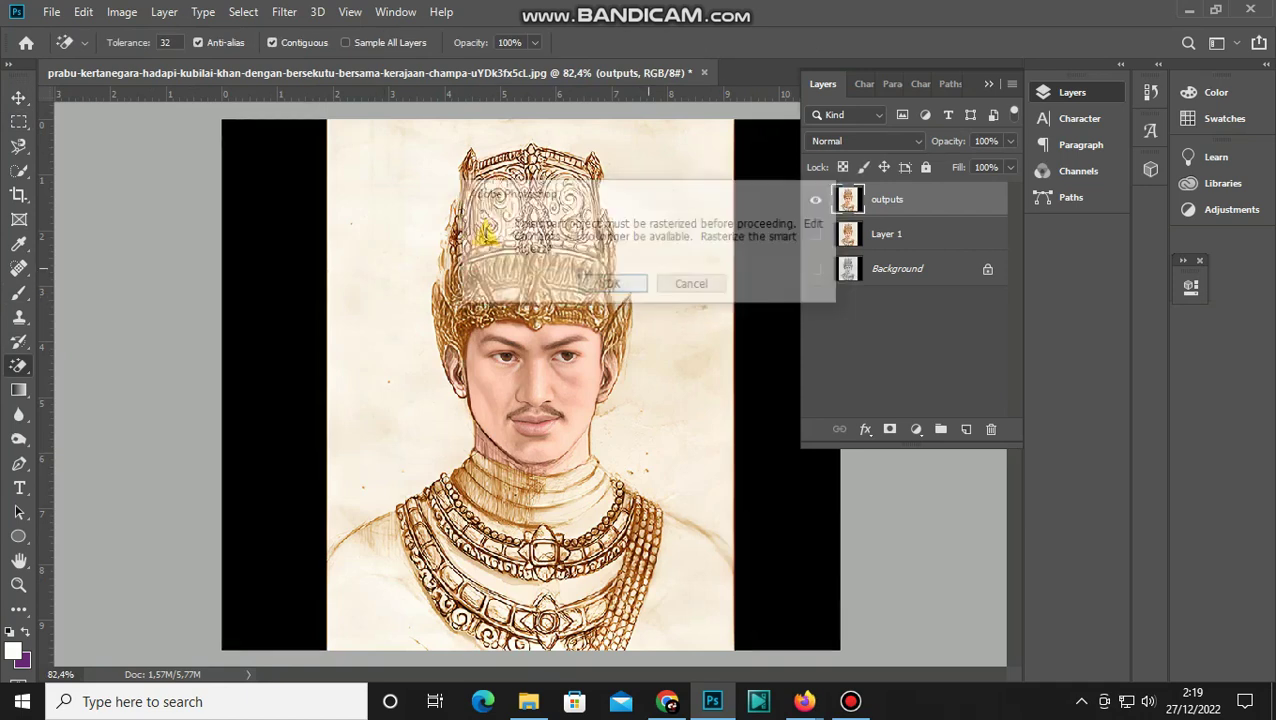
pyautogui.scroll(-3, 326, 197)
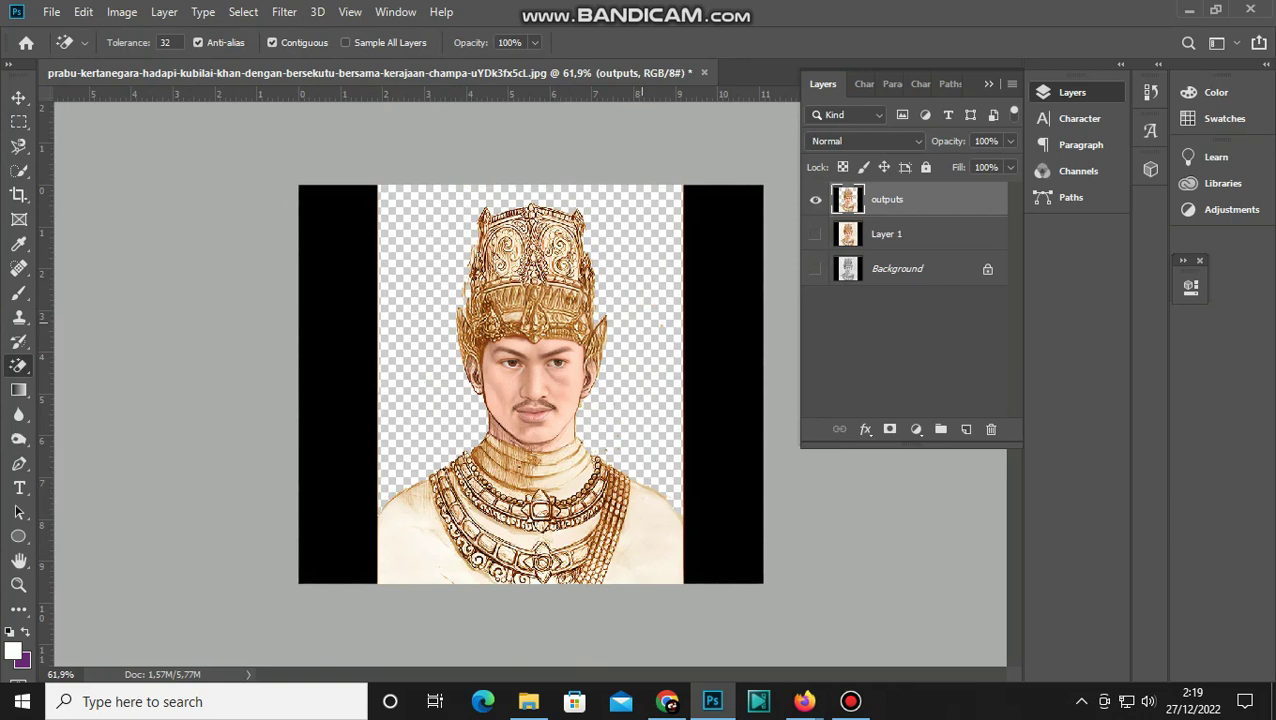
pyautogui.scroll(3, 326, 197)
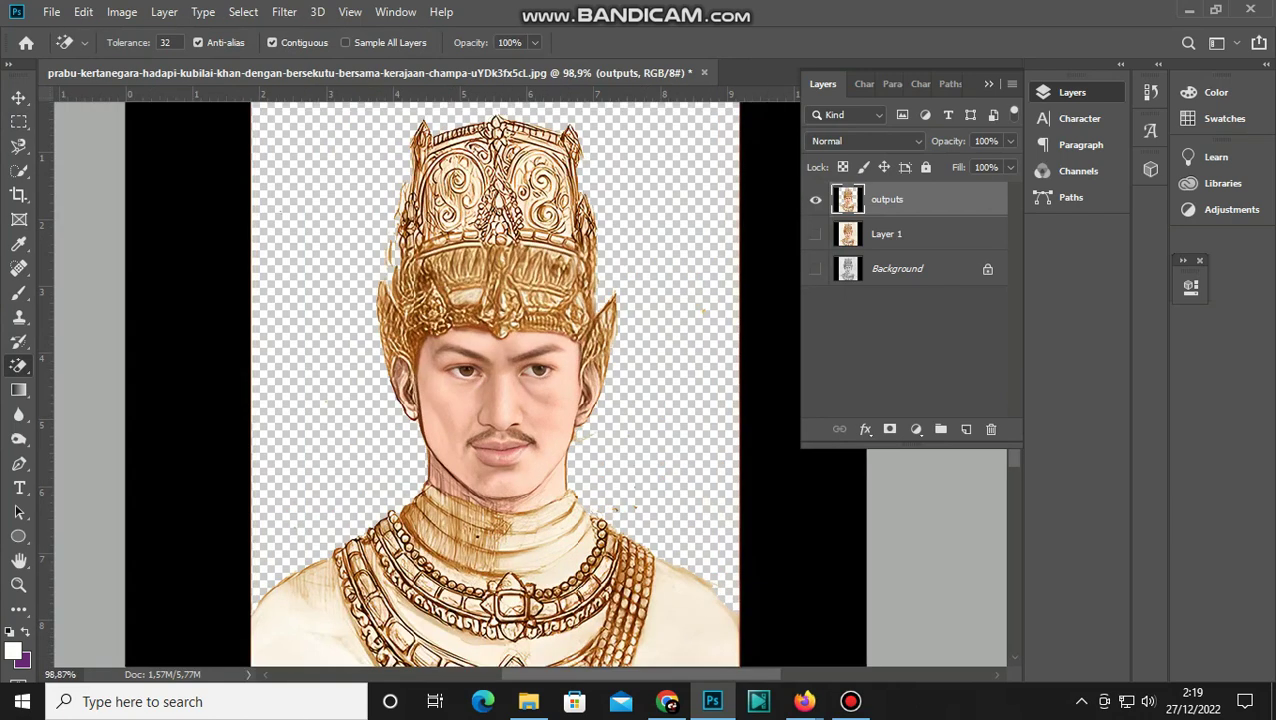
# Step: Add Layer 2 below outputs and fill it with a vertical white-to-violet gradient
pyautogui.click(966, 429)
pyautogui.moveTo(886, 199); pyautogui.dragTo(886, 252)
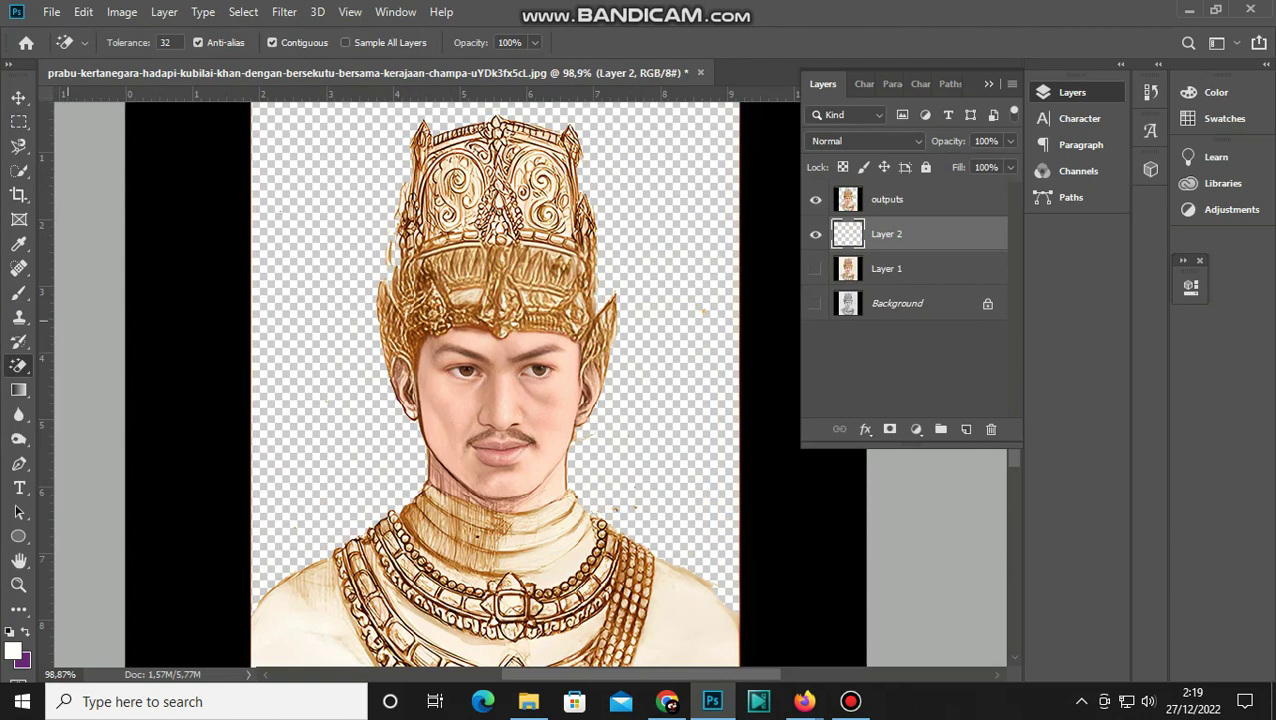
pyautogui.click(19, 390)
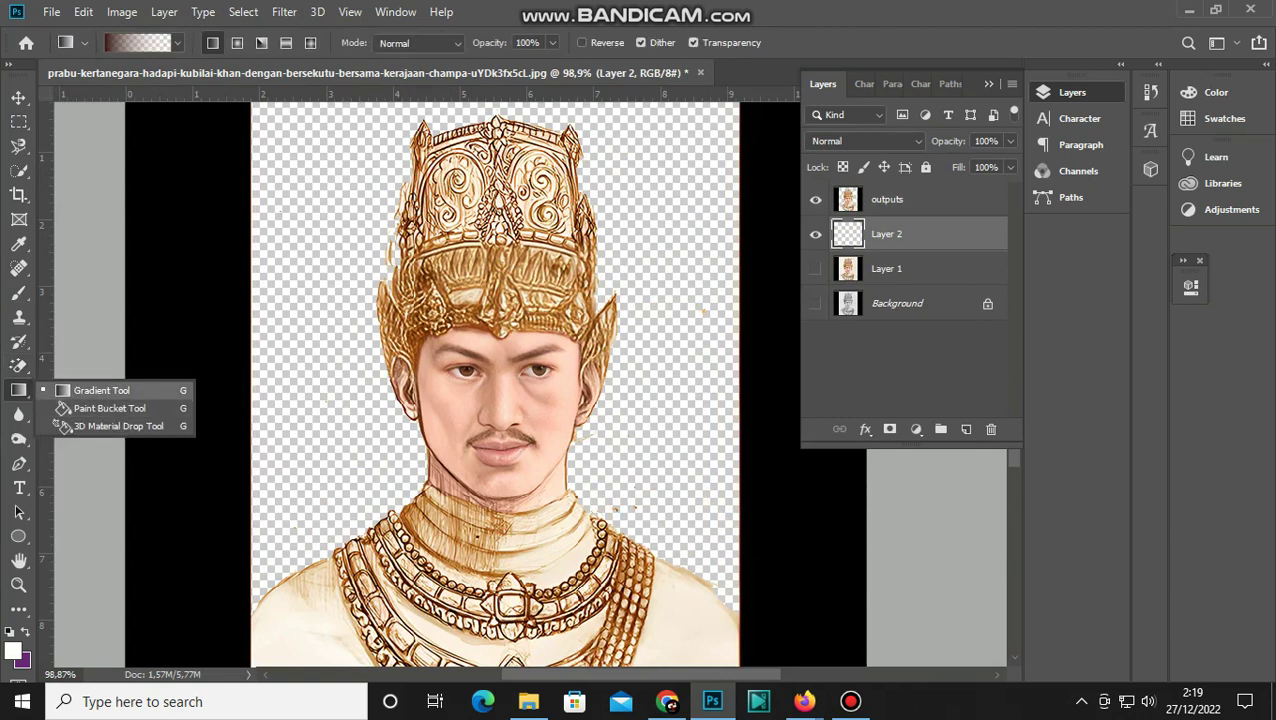
pyautogui.click(100, 390)
pyautogui.click(177, 42)
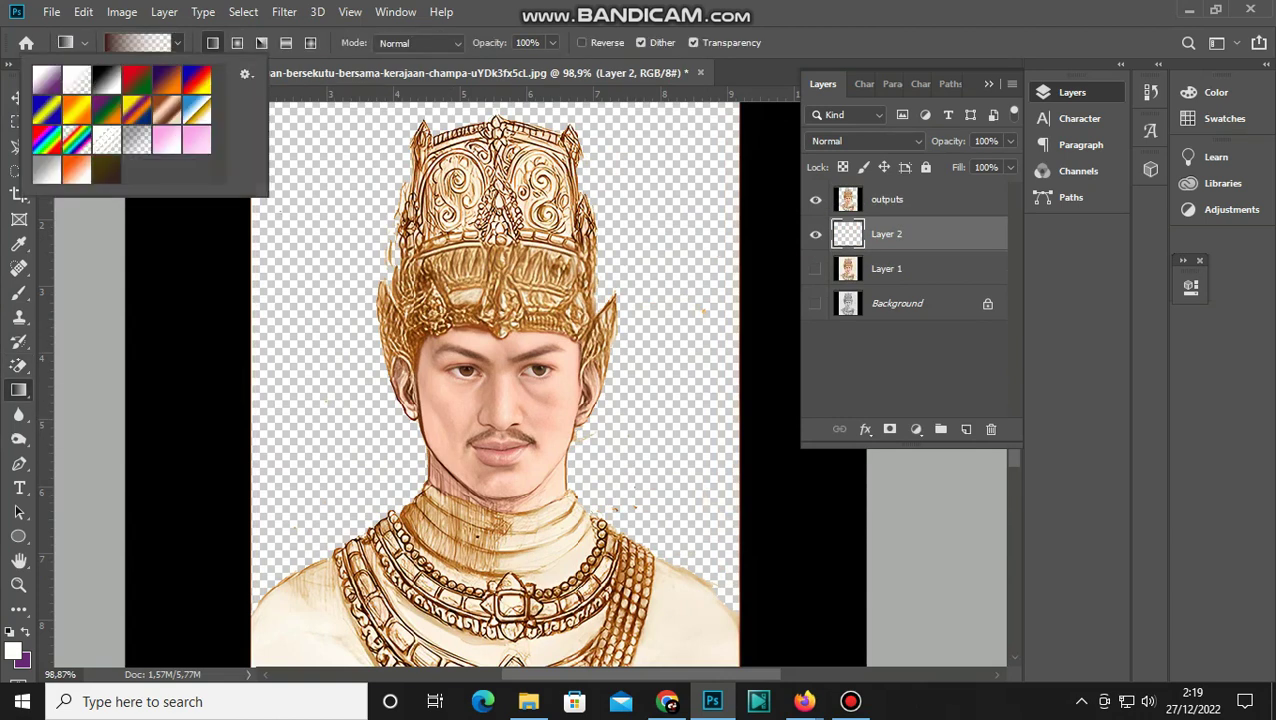
pyautogui.click(47, 79)
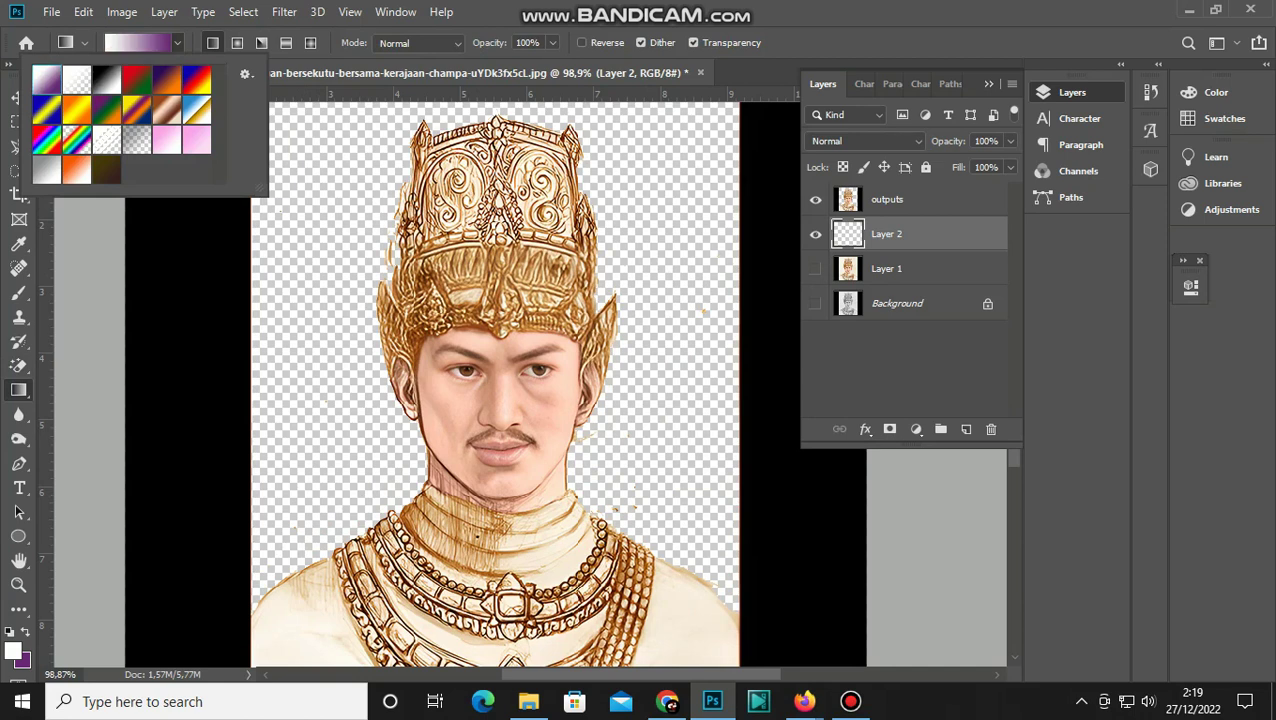
pyautogui.moveTo(393, 198); pyautogui.dragTo(404, 452)
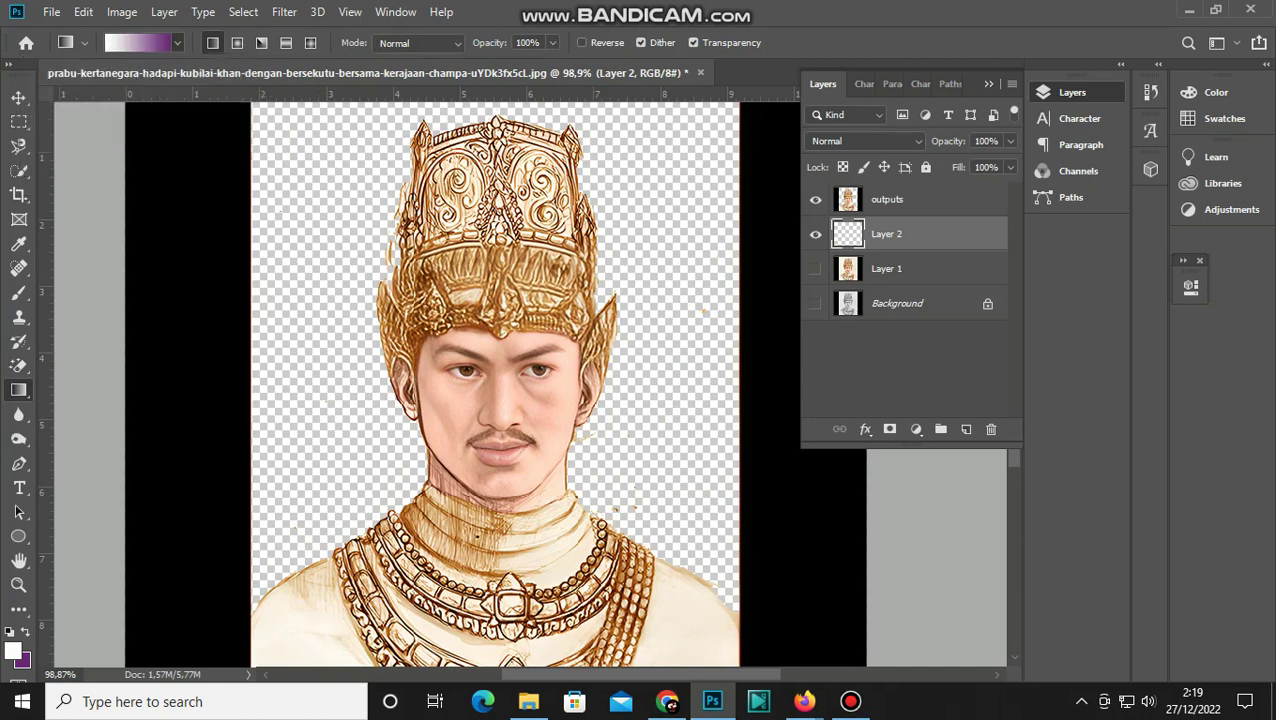
pyautogui.hotkey('ctrl', '0')
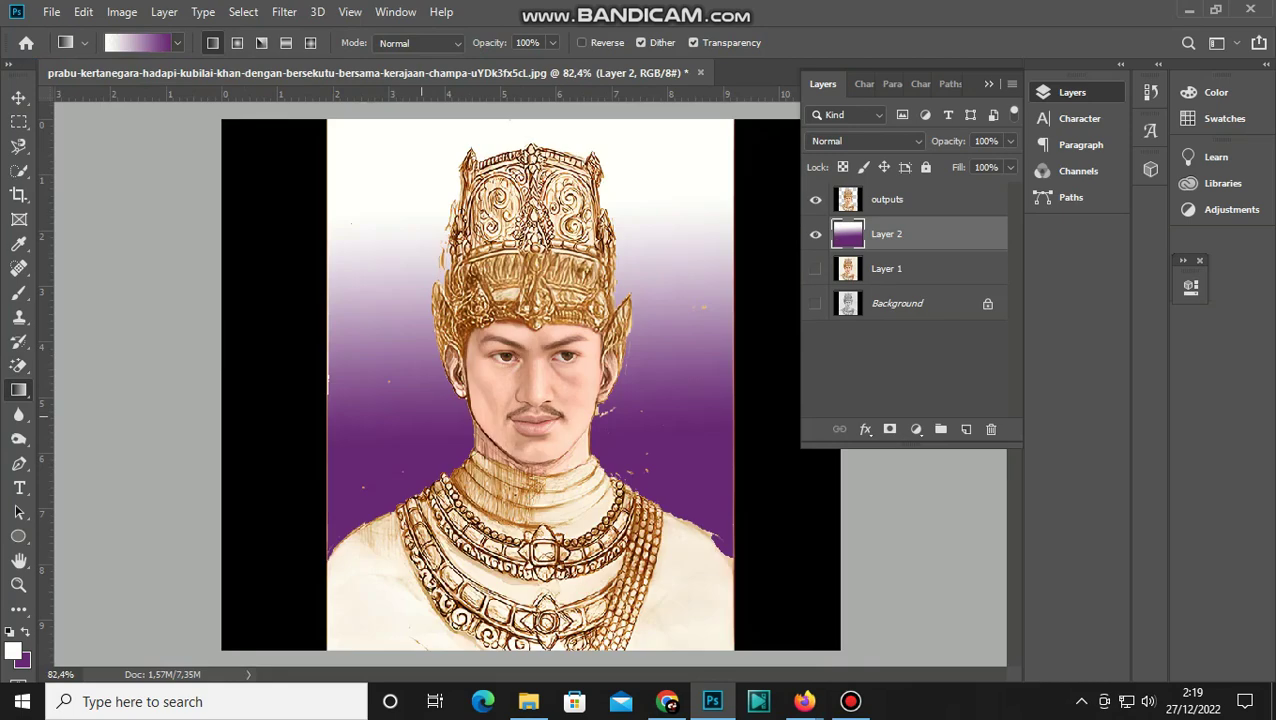
pyautogui.scroll(3, 530, 385)
pyautogui.scroll(-3, 530, 385)
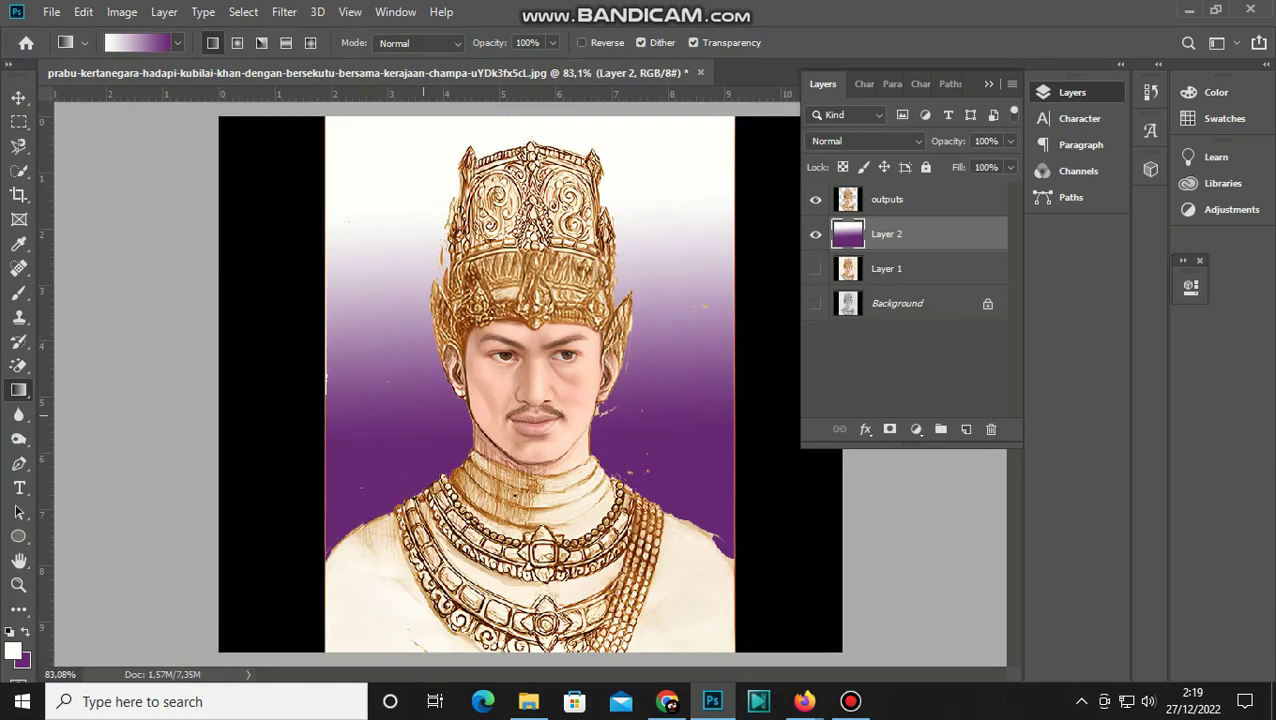
pyautogui.scroll(-3, 424, 413)
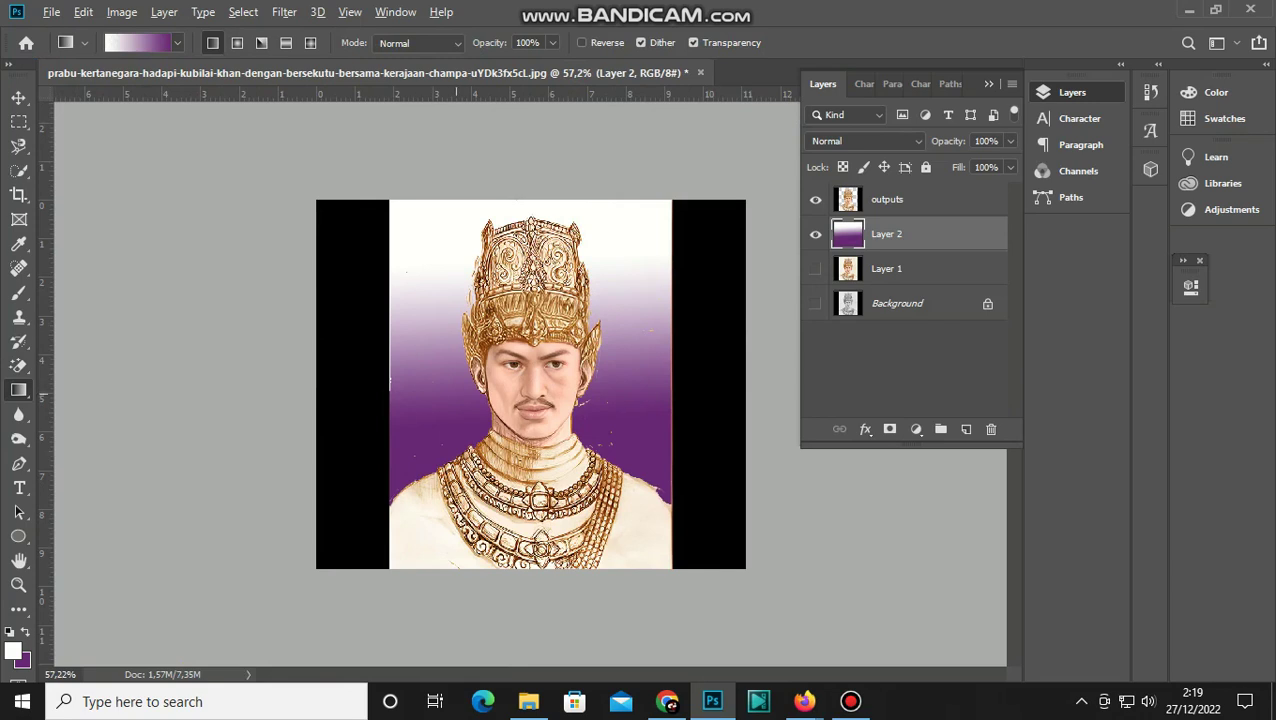
pyautogui.scroll(3, 418, 367)
pyautogui.hotkey('ctrl', 'shift', 'i')
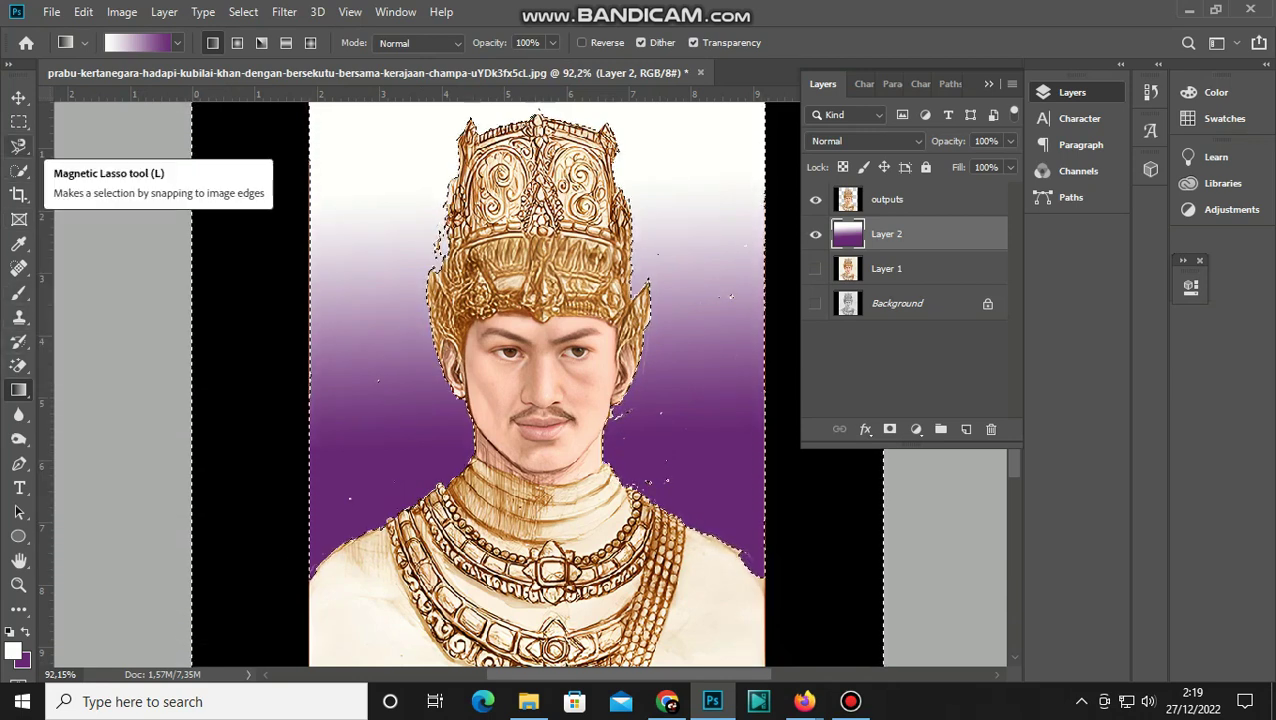
pyautogui.click(19, 170)
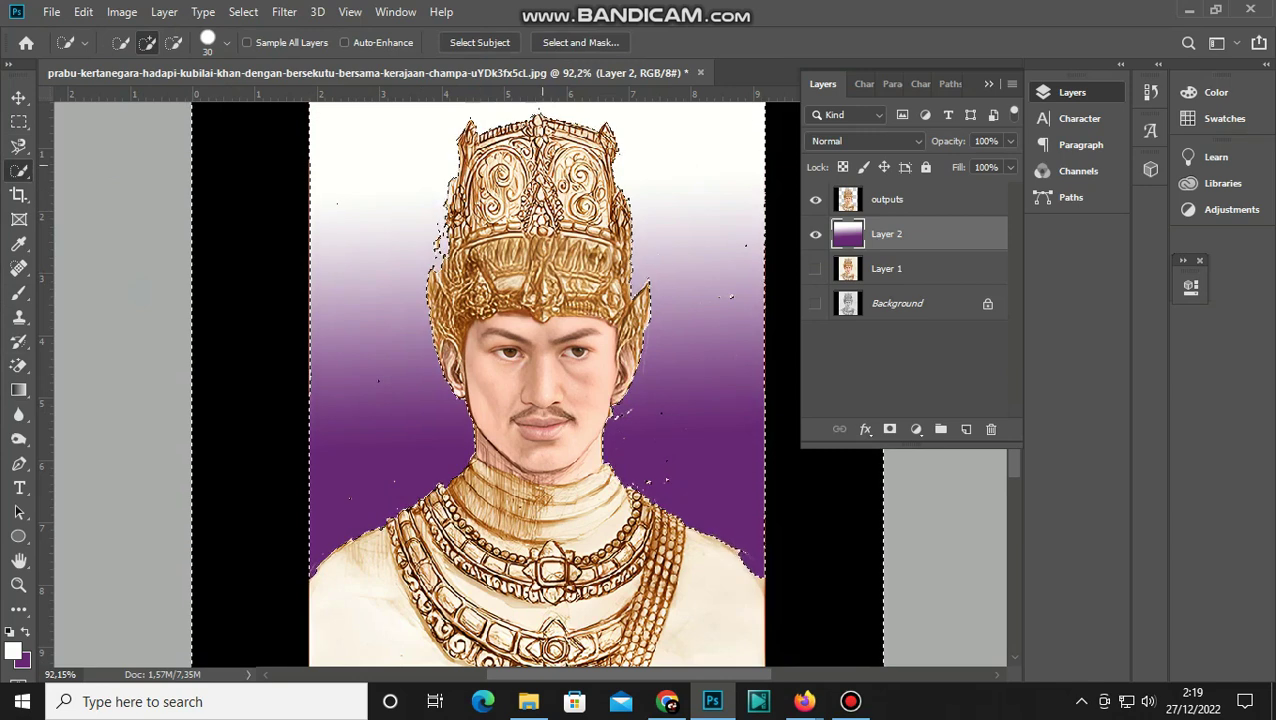
pyautogui.hotkey('ctrl', 'd')
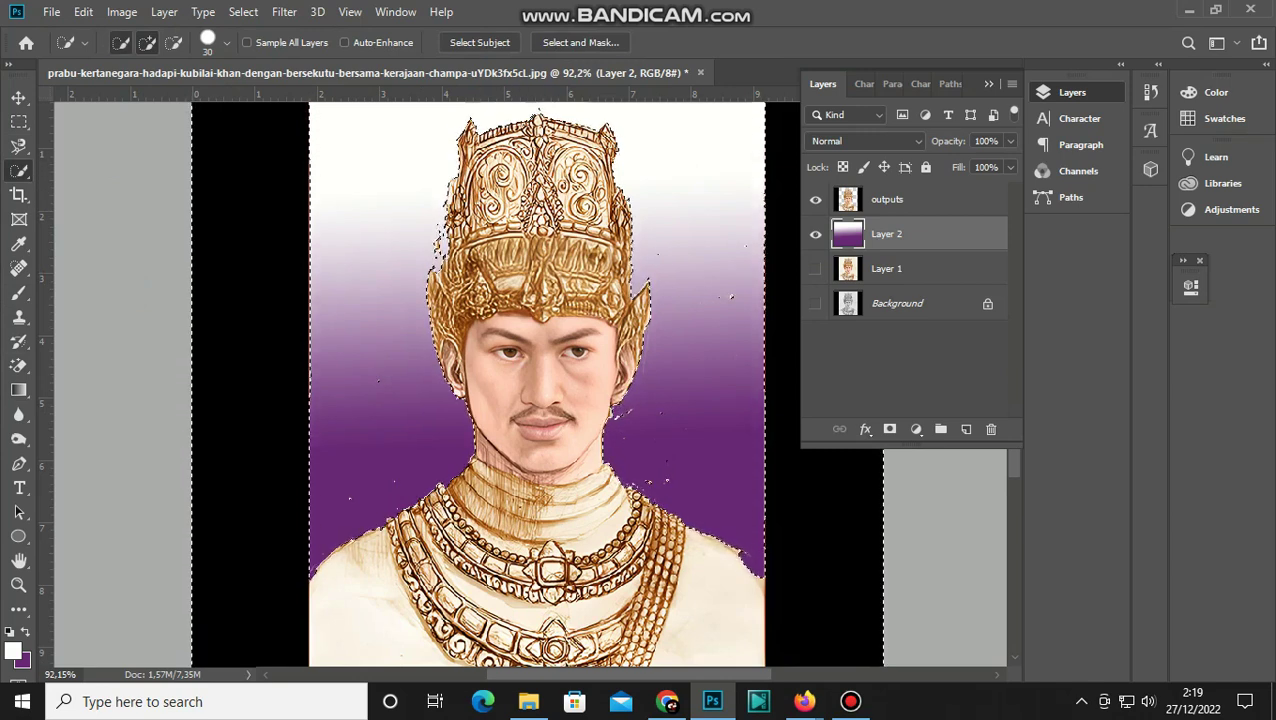
pyautogui.hotkey('ctrl', 'a')
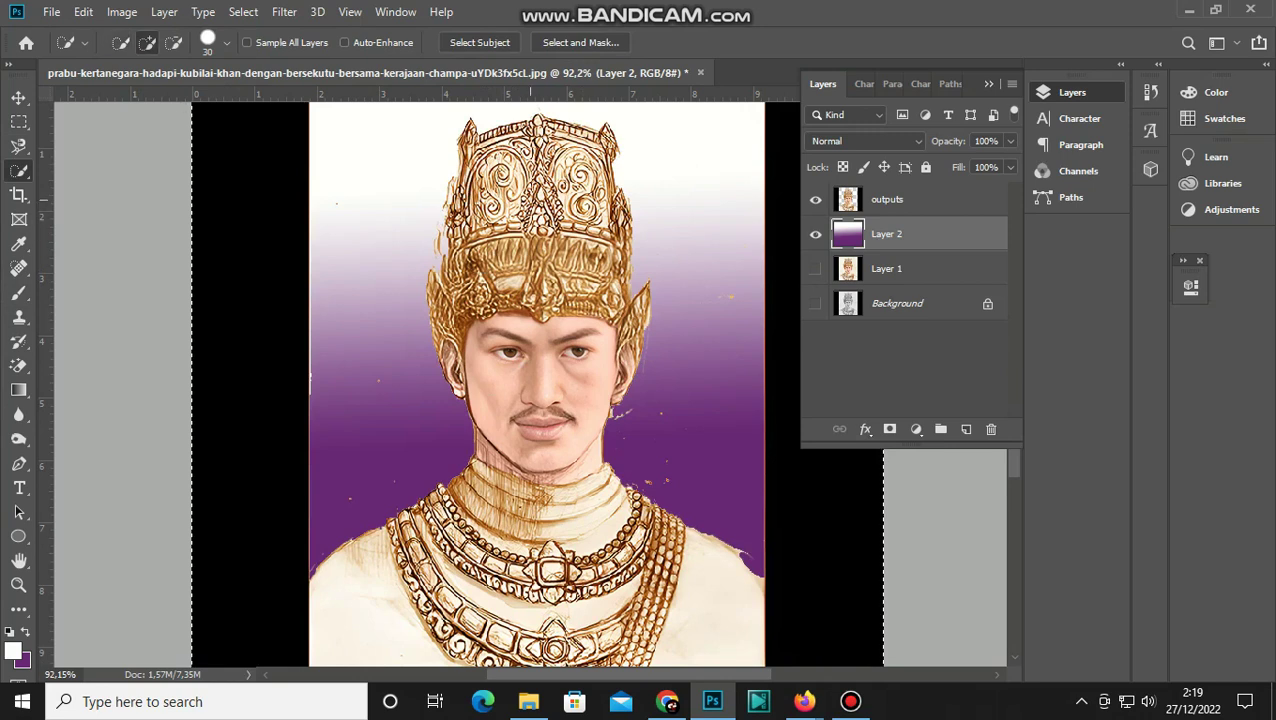
pyautogui.click(18, 146)
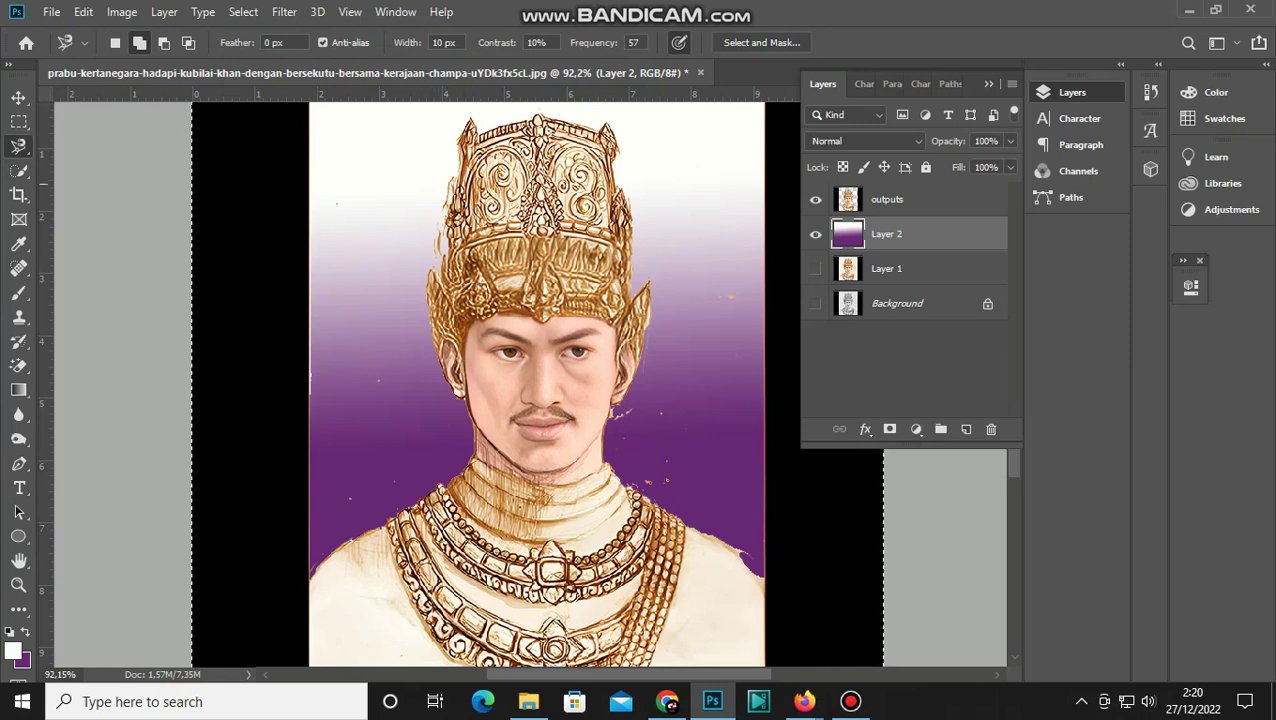
pyautogui.hotkey('alt', ']')
pyautogui.moveTo(464, 124); pyautogui.dragTo(458, 450)
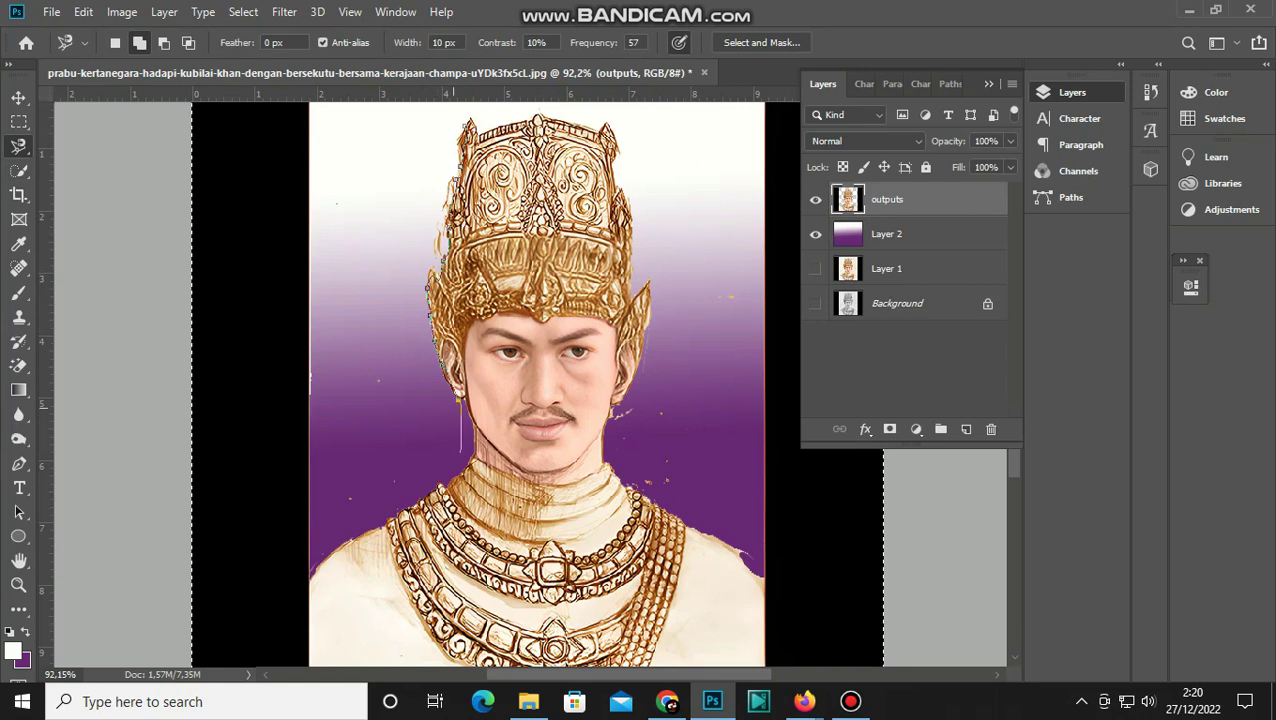
pyautogui.moveTo(458, 455)
pyautogui.mouseDown()
pyautogui.moveTo(248, 450)
pyautogui.moveTo(796, 162)
pyautogui.moveTo(795, 616)
pyautogui.moveTo(775, 652)
pyautogui.mouseUp()
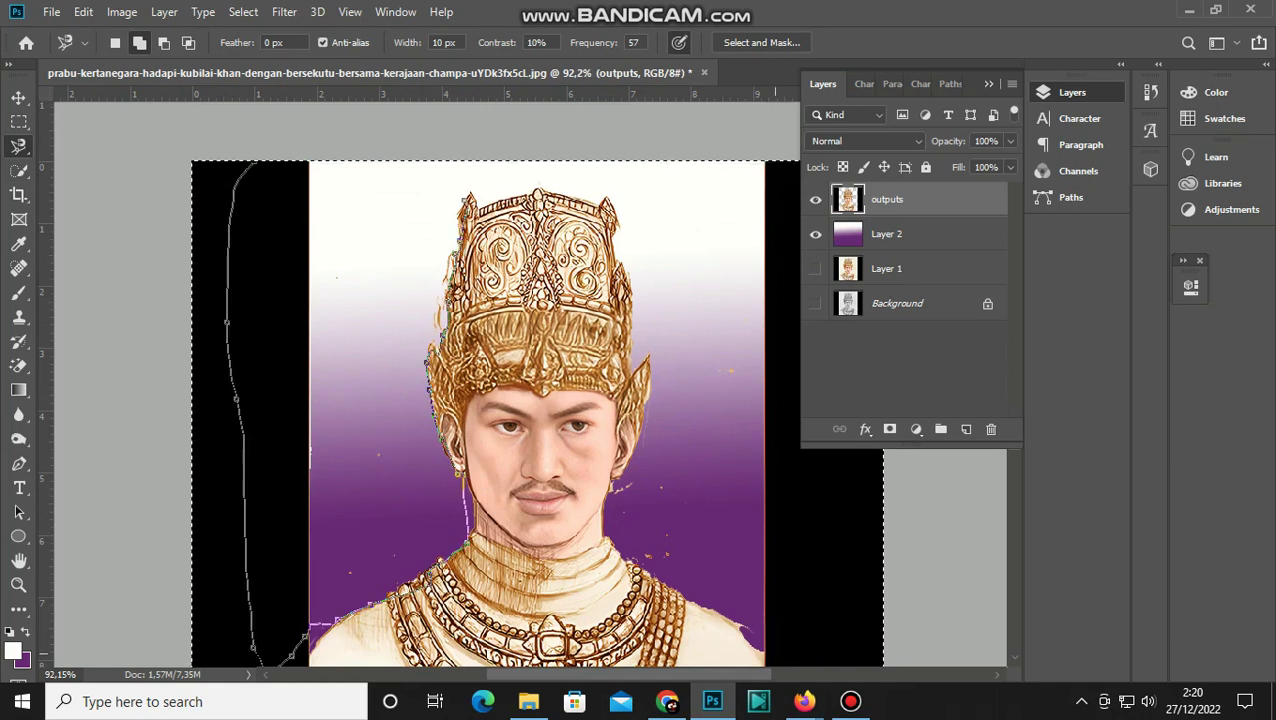
pyautogui.scroll(-3, 530, 384)
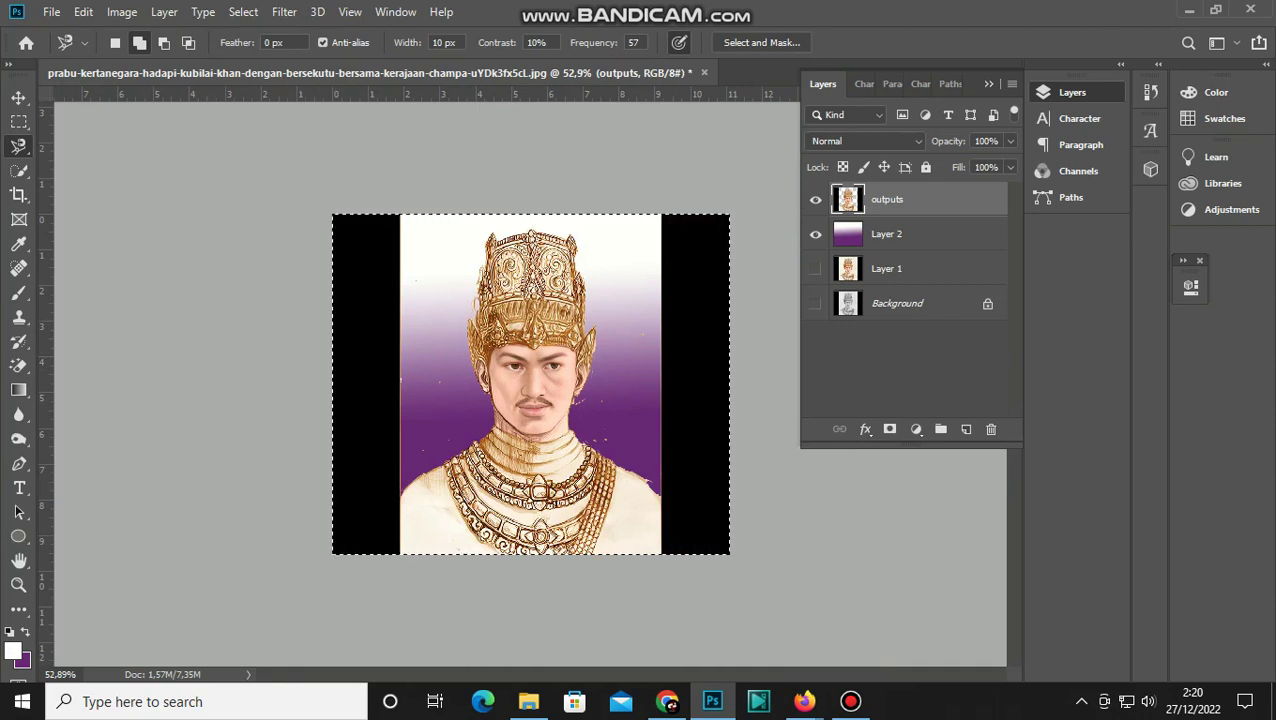
pyautogui.press('m')
pyautogui.hotkey('ctrl', 'd')
# Step: Switch to the plain Eraser Tool with 100% hardness and an 80 px brush
pyautogui.scroll(3, 540, 360)
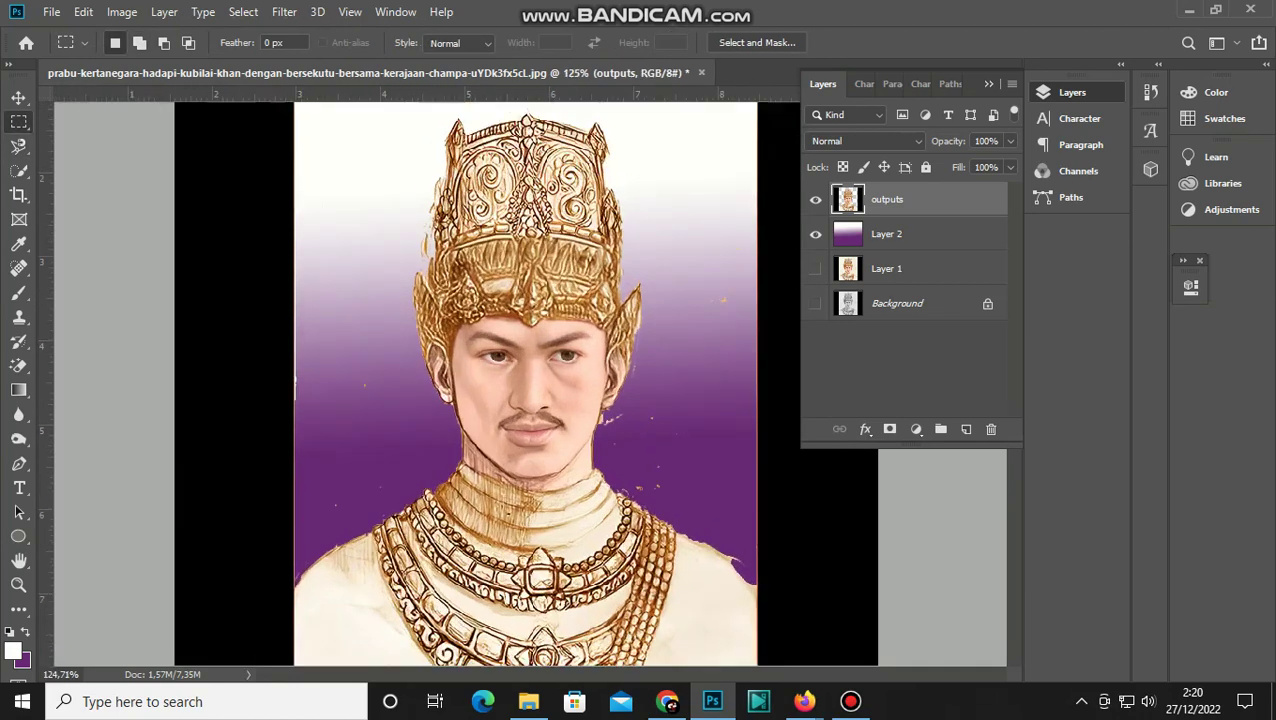
pyautogui.scroll(2, 540, 360)
pyautogui.click(18, 365)
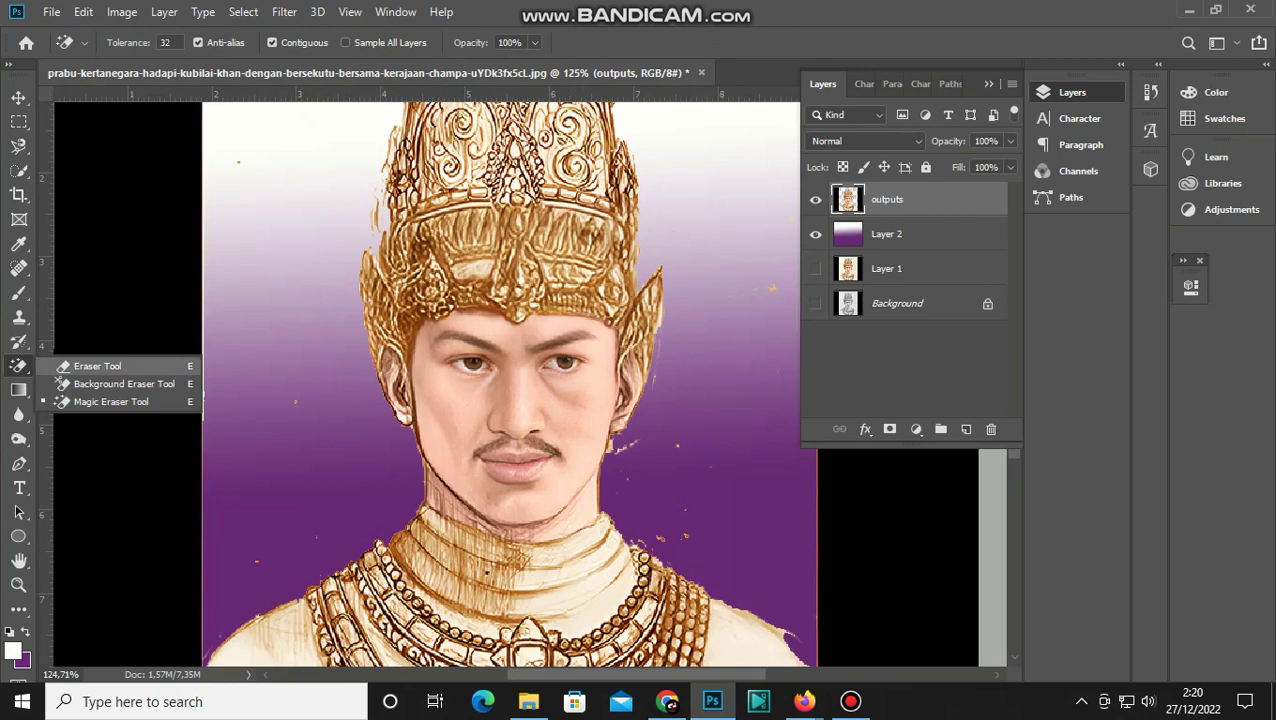
pyautogui.click(97, 366)
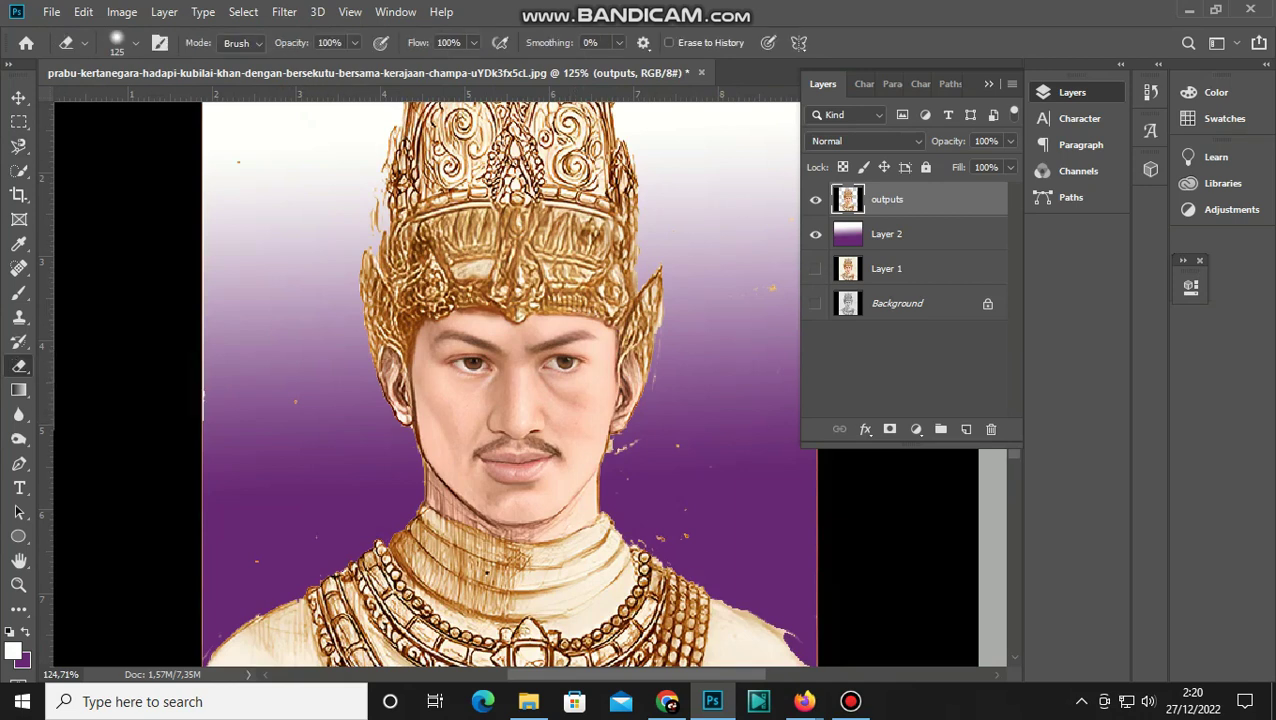
pyautogui.click(135, 43)
pyautogui.moveTo(135, 147); pyautogui.dragTo(224, 147)
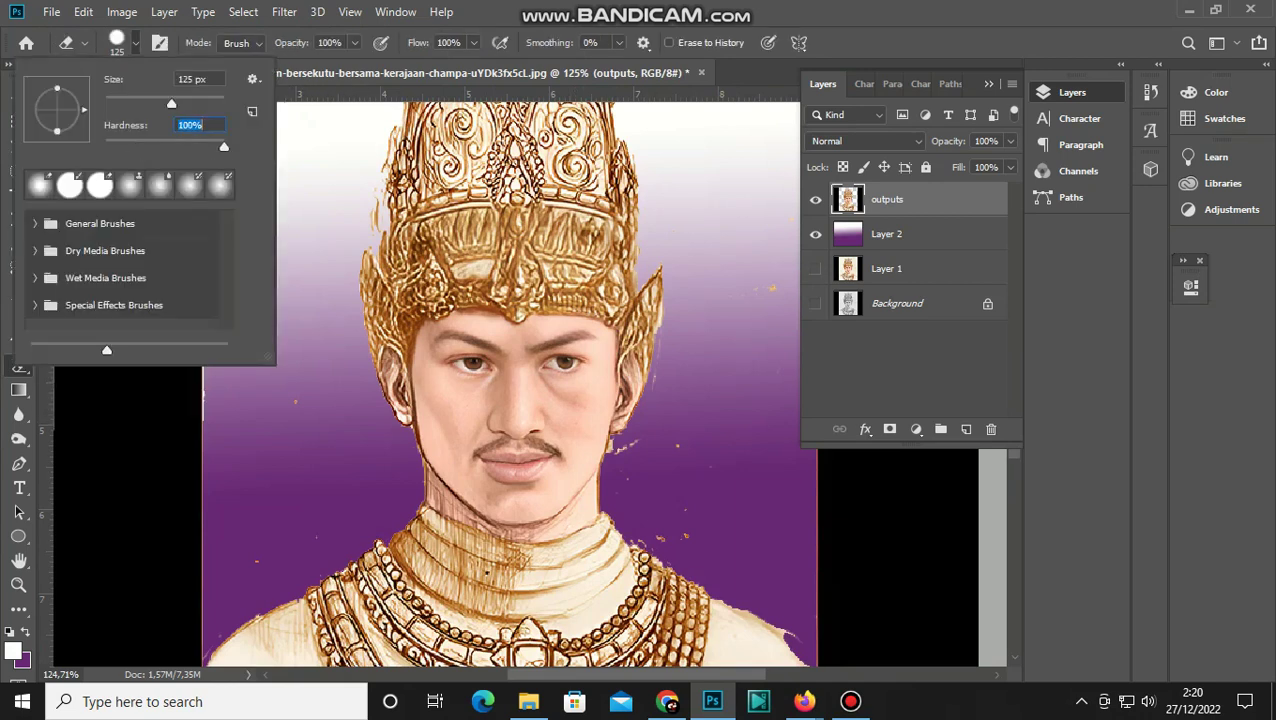
pyautogui.moveTo(171, 104); pyautogui.dragTo(151, 104)
pyautogui.press('Return')
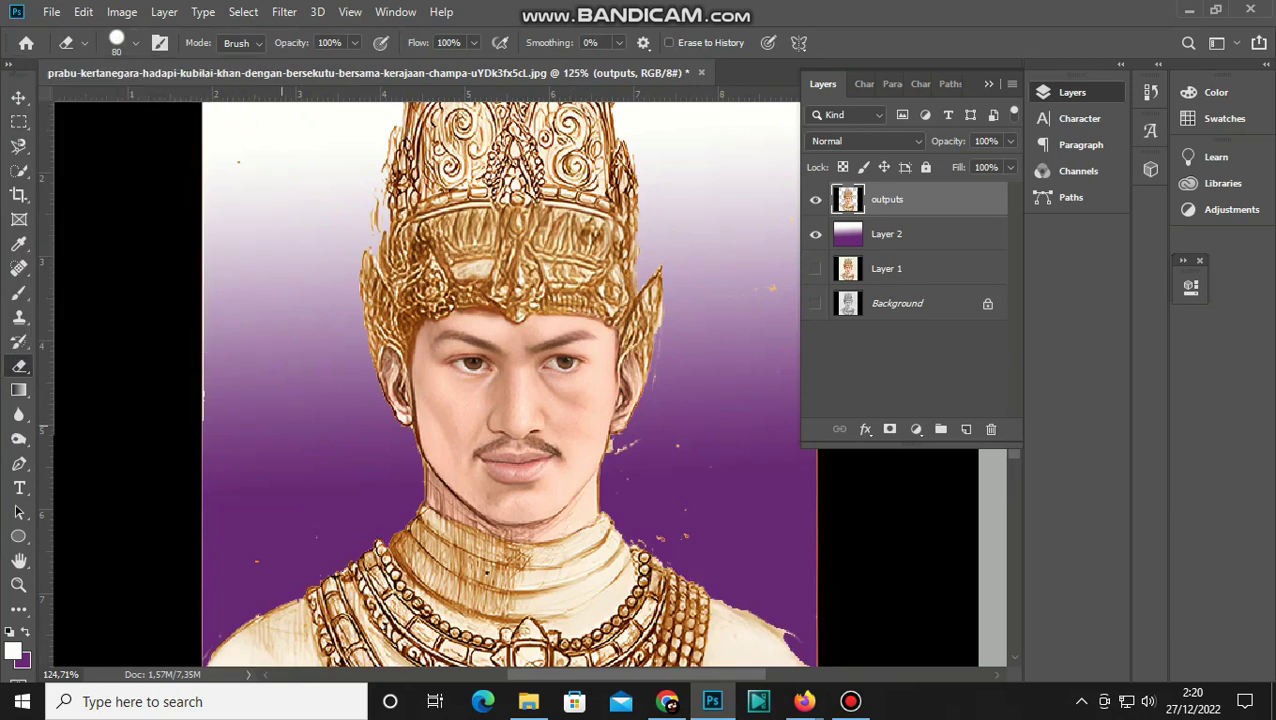
# Step: Erase the black left border and the stray white specks near the face and right shoulder
pyautogui.moveTo(190, 540); pyautogui.dragTo(185, 104)
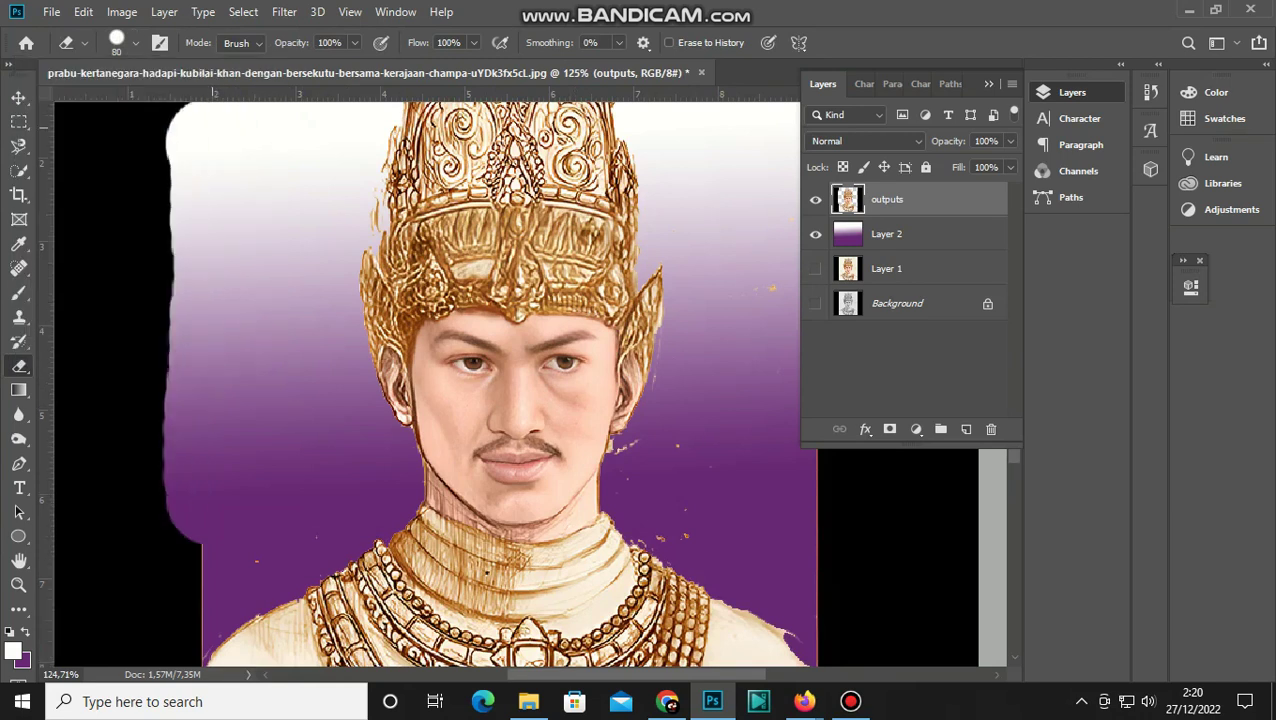
pyautogui.scroll(-2, 530, 383)
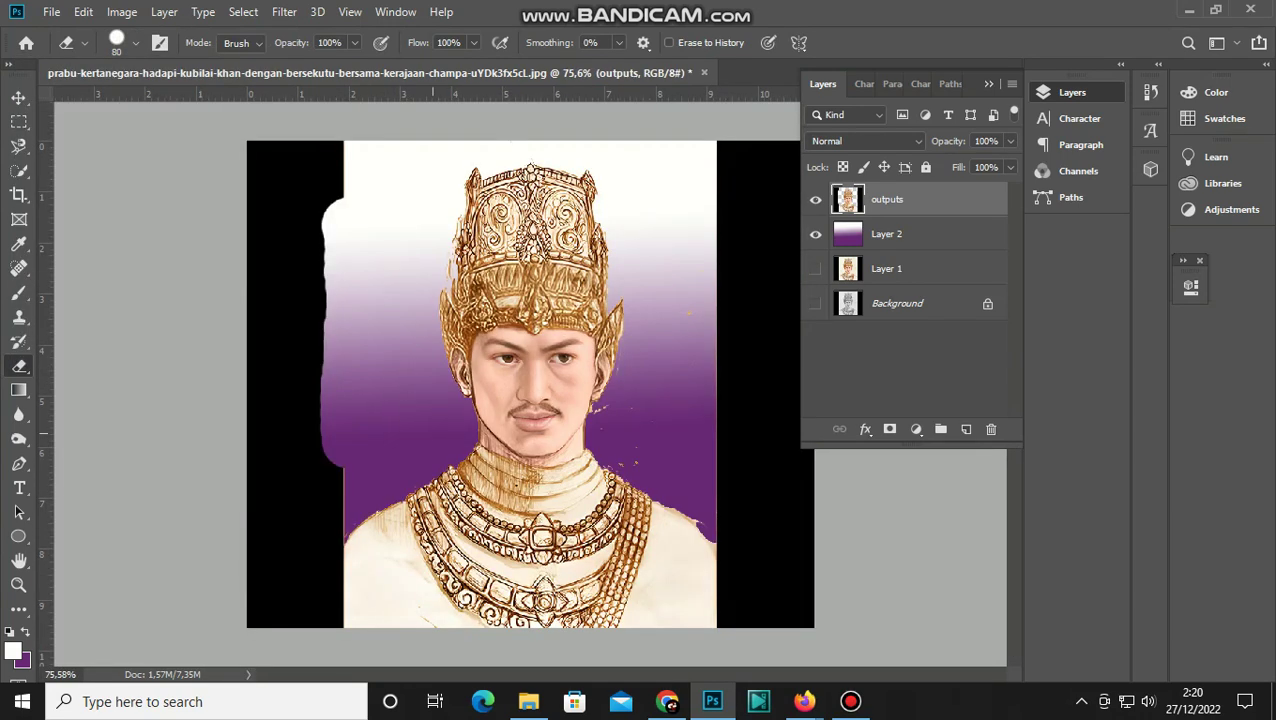
pyautogui.moveTo(610, 418); pyautogui.dragTo(600, 410)
pyautogui.moveTo(620, 460); pyautogui.dragTo(696, 416)
pyautogui.scroll(-2, 600, 380)
pyautogui.scroll(1, 600, 380)
pyautogui.scroll(2, 600, 380)
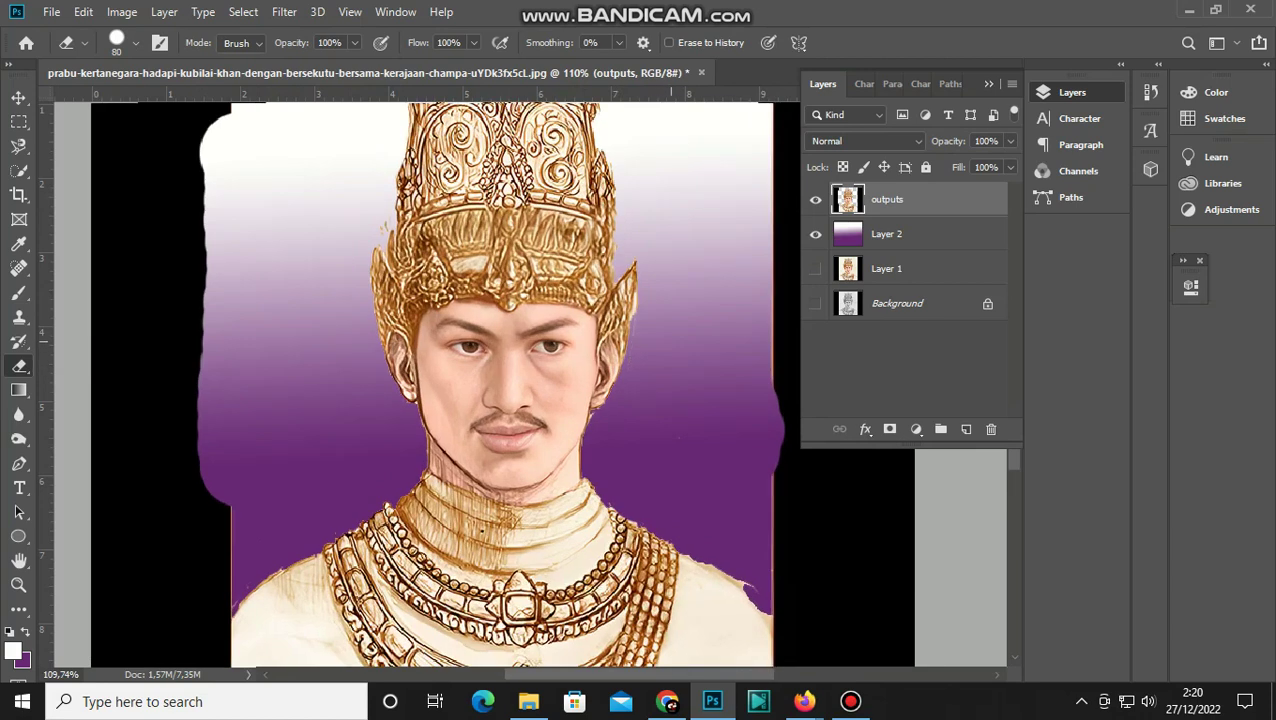
pyautogui.scroll(-1, 530, 385)
pyautogui.scroll(-1, 530, 385)
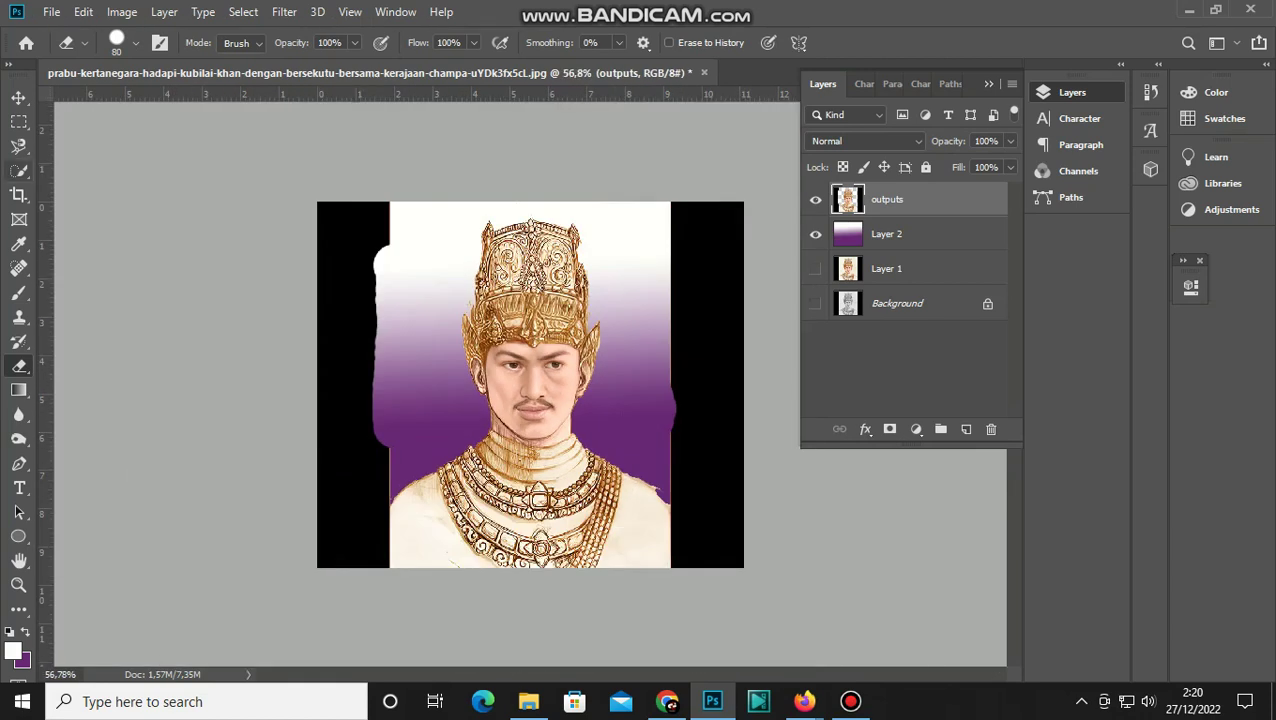
# Step: Crop the image's left and right sides in to the portrait, removing the side margins
pyautogui.click(18, 194)
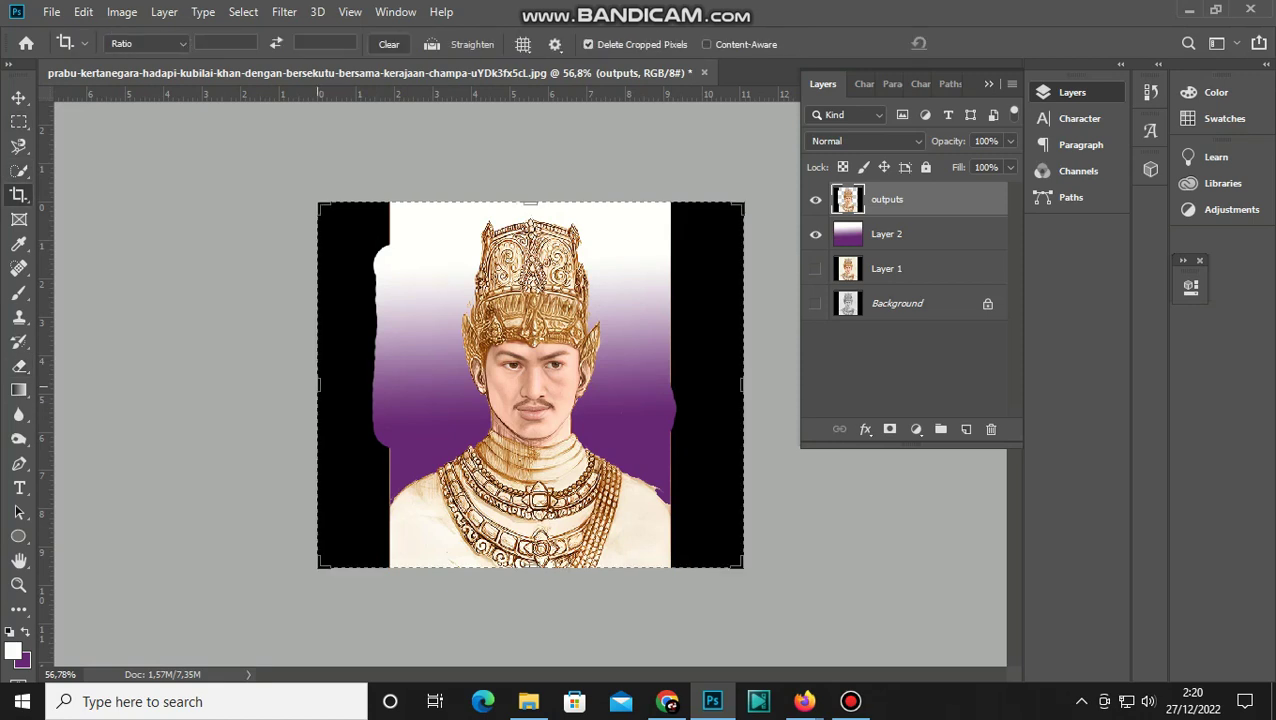
pyautogui.moveTo(318, 384); pyautogui.dragTo(388, 380)
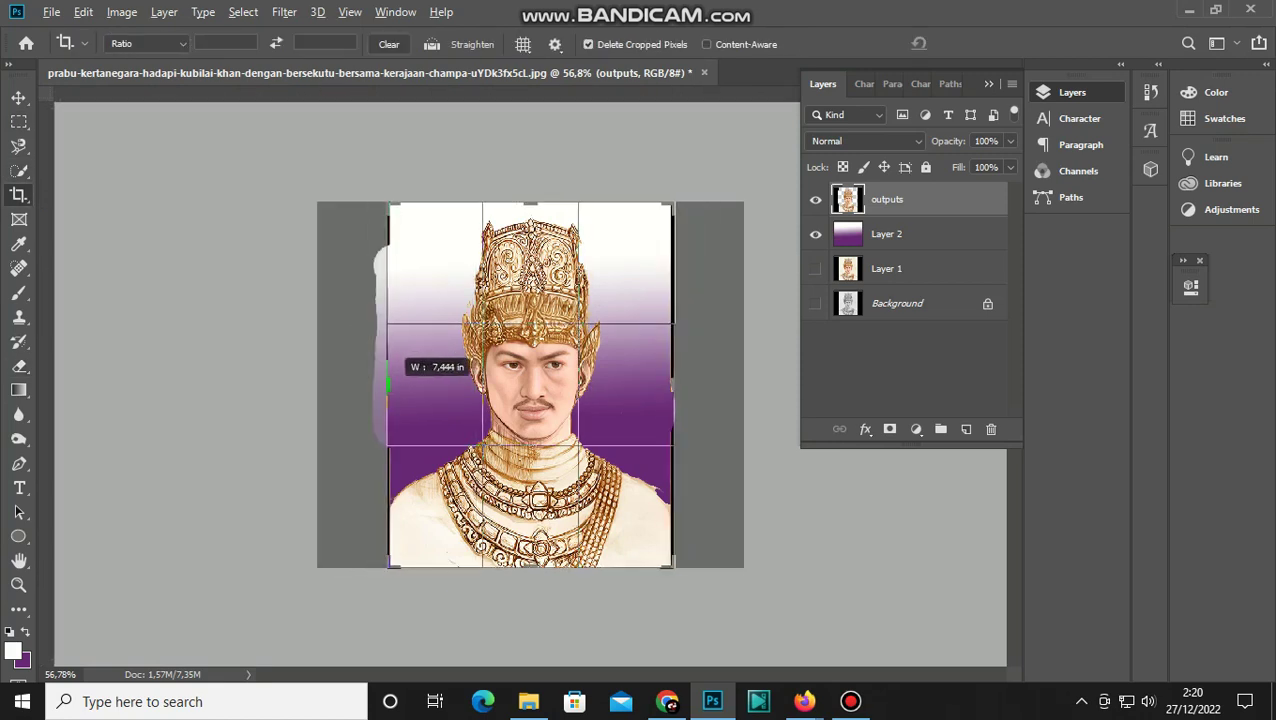
pyautogui.moveTo(388, 380); pyautogui.dragTo(354, 383)
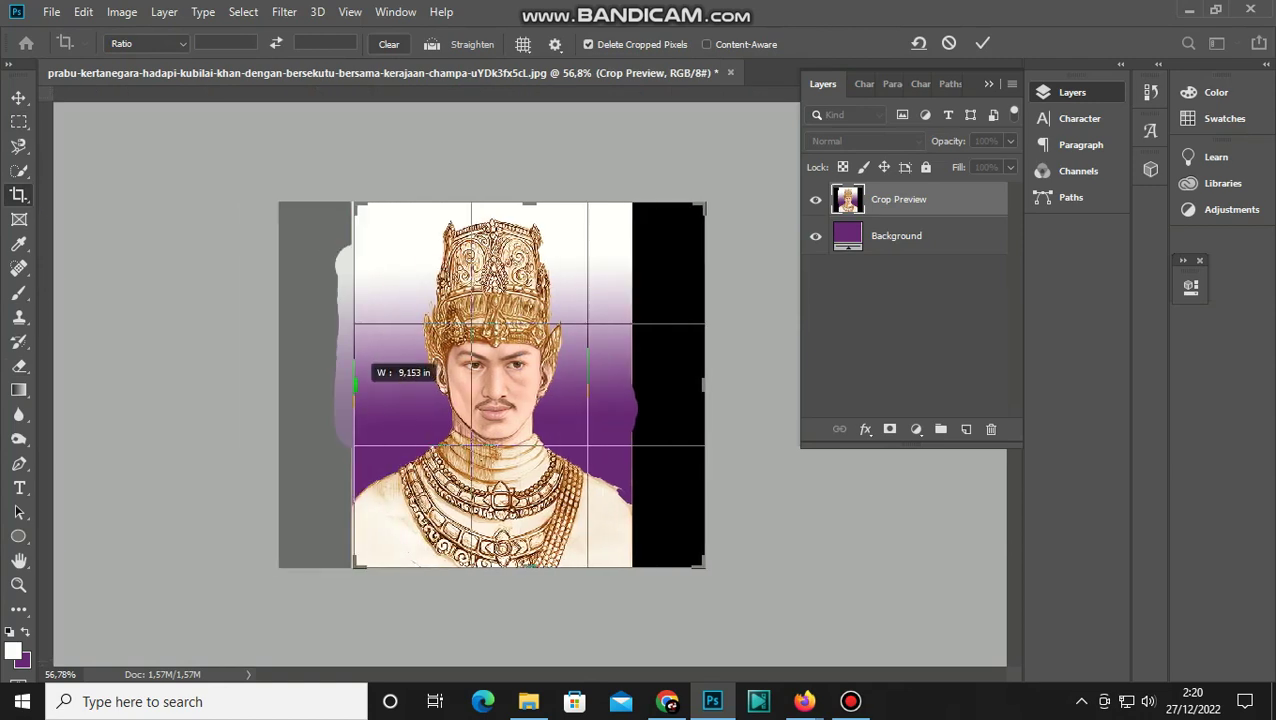
pyautogui.moveTo(705, 383); pyautogui.dragTo(668, 383)
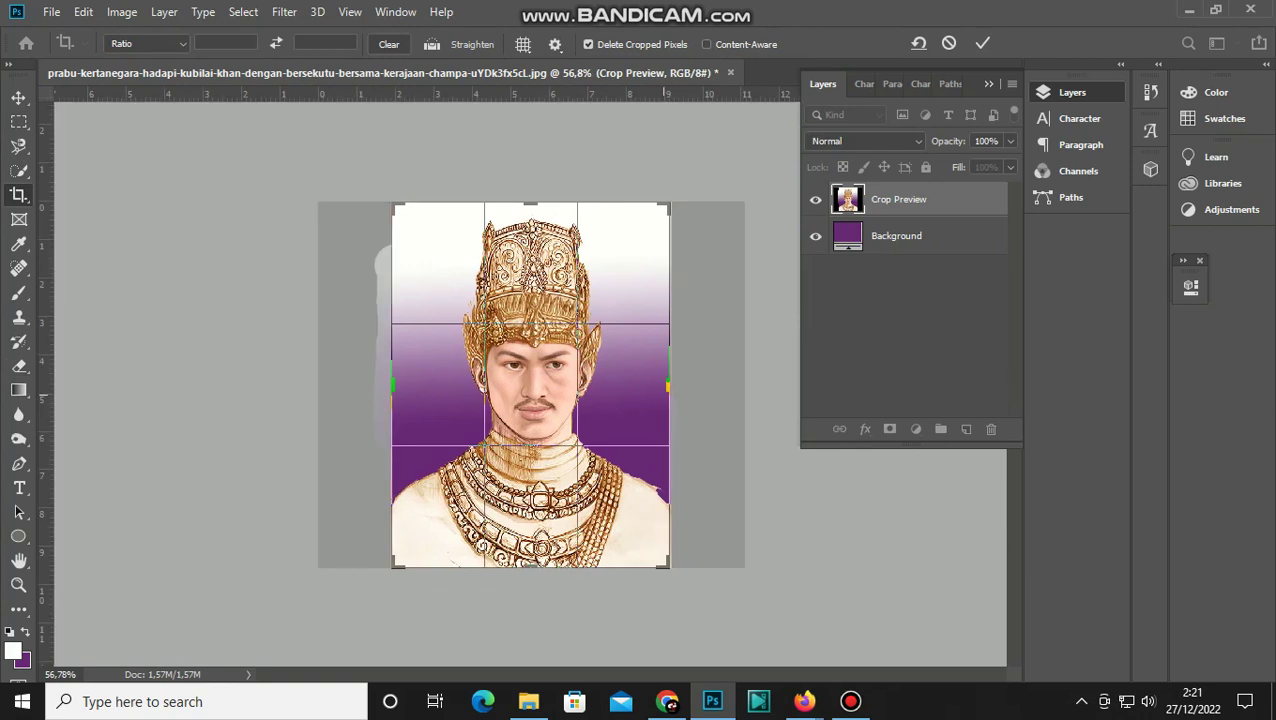
pyautogui.click(18, 97)
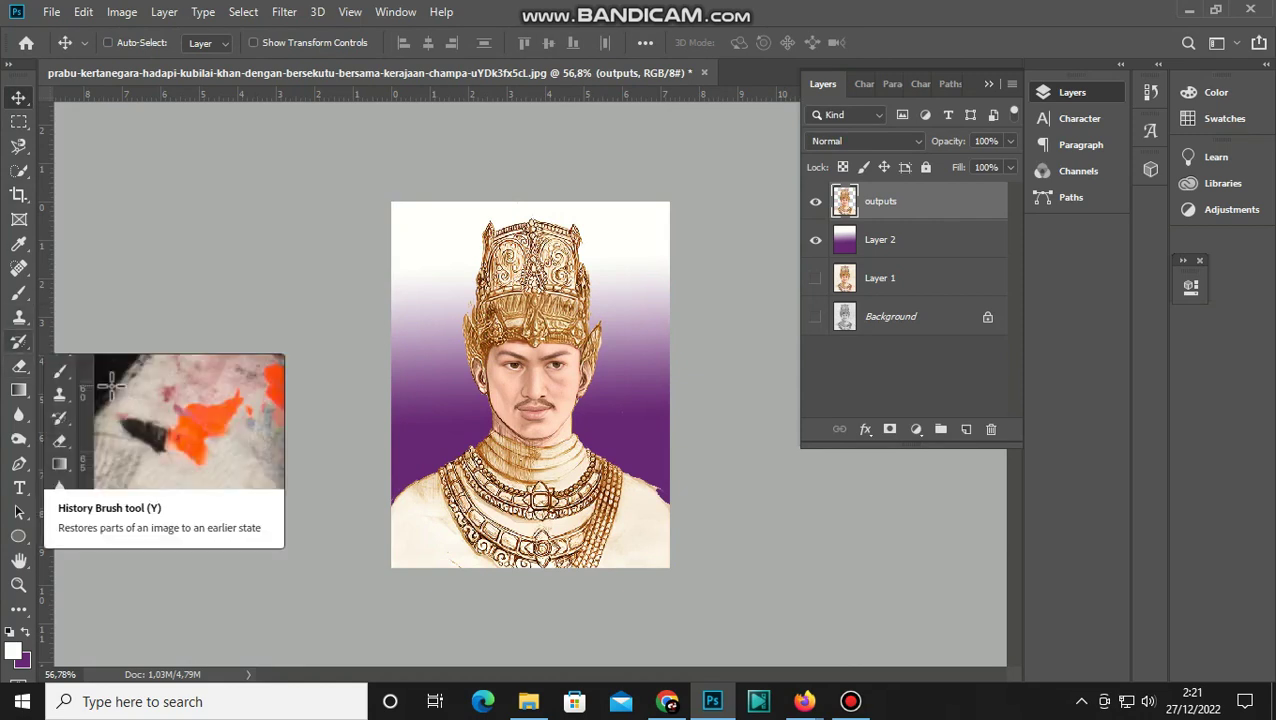
# Step: Return to the plain Eraser Tool and make Layer 2 the active layer
pyautogui.click(19, 366)
pyautogui.click(100, 362)
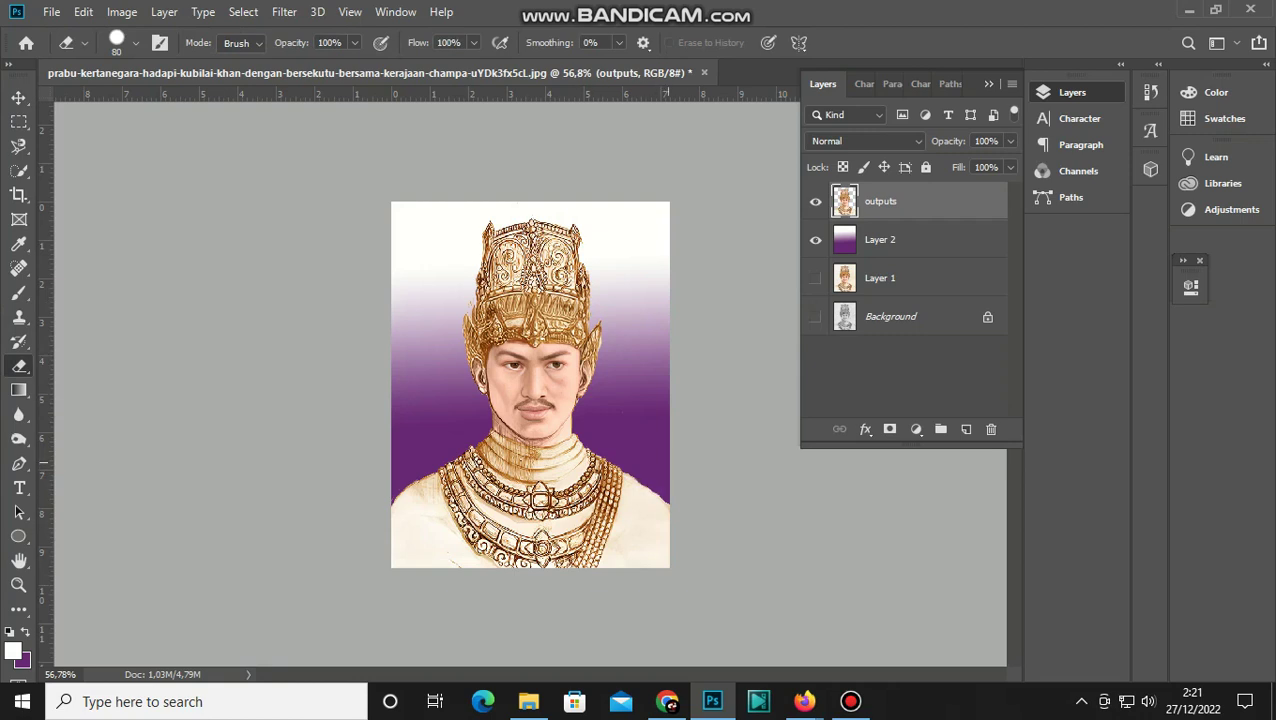
pyautogui.click(880, 239)
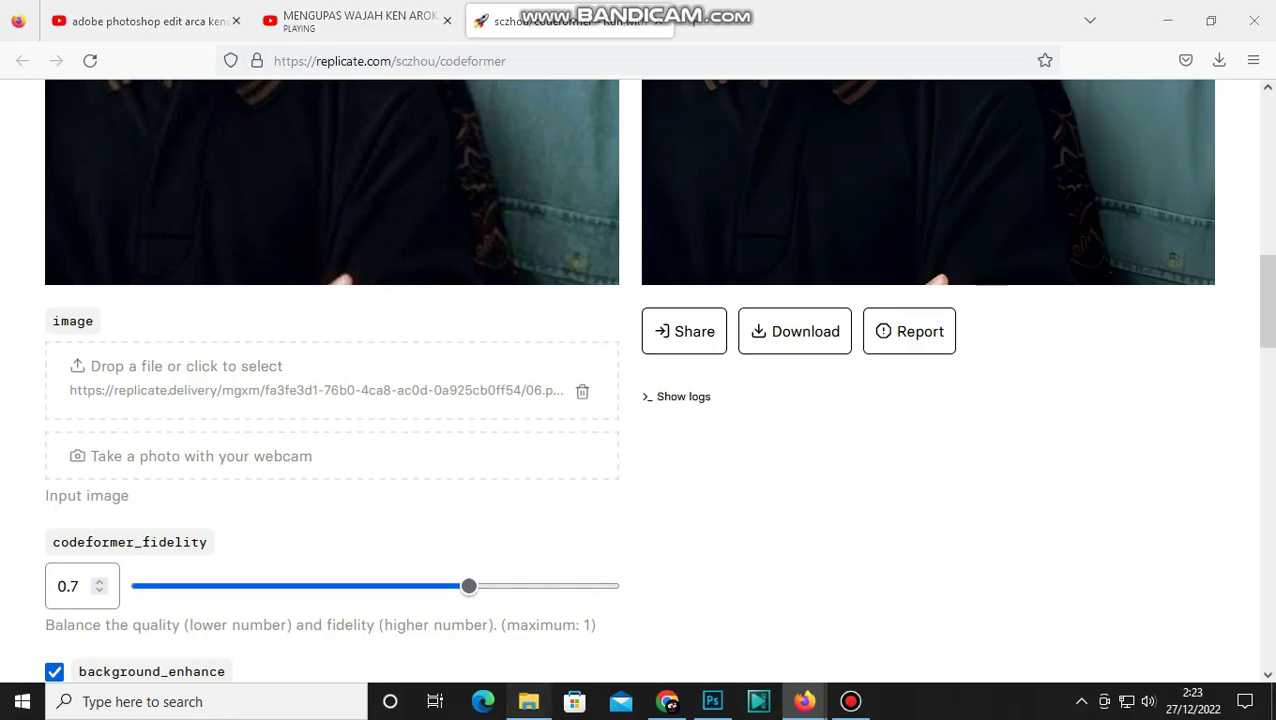
# Step: Drag the sssss image from the Downloads folder onto the CodeFormer image upload field
pyautogui.click(528, 701)
pyautogui.scroll(2, 700, 410)
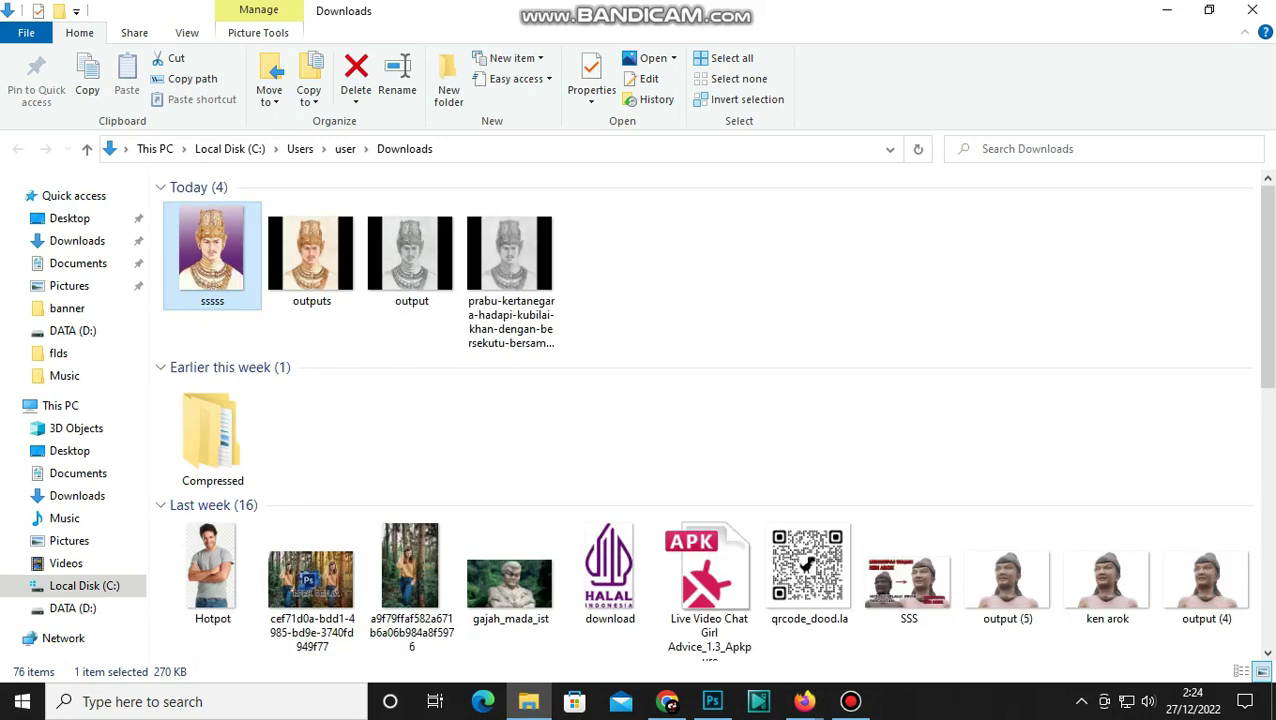
pyautogui.moveTo(212, 250)
pyautogui.mouseDown()
pyautogui.moveTo(470, 440)
pyautogui.moveTo(689, 524)
pyautogui.mouseUp()
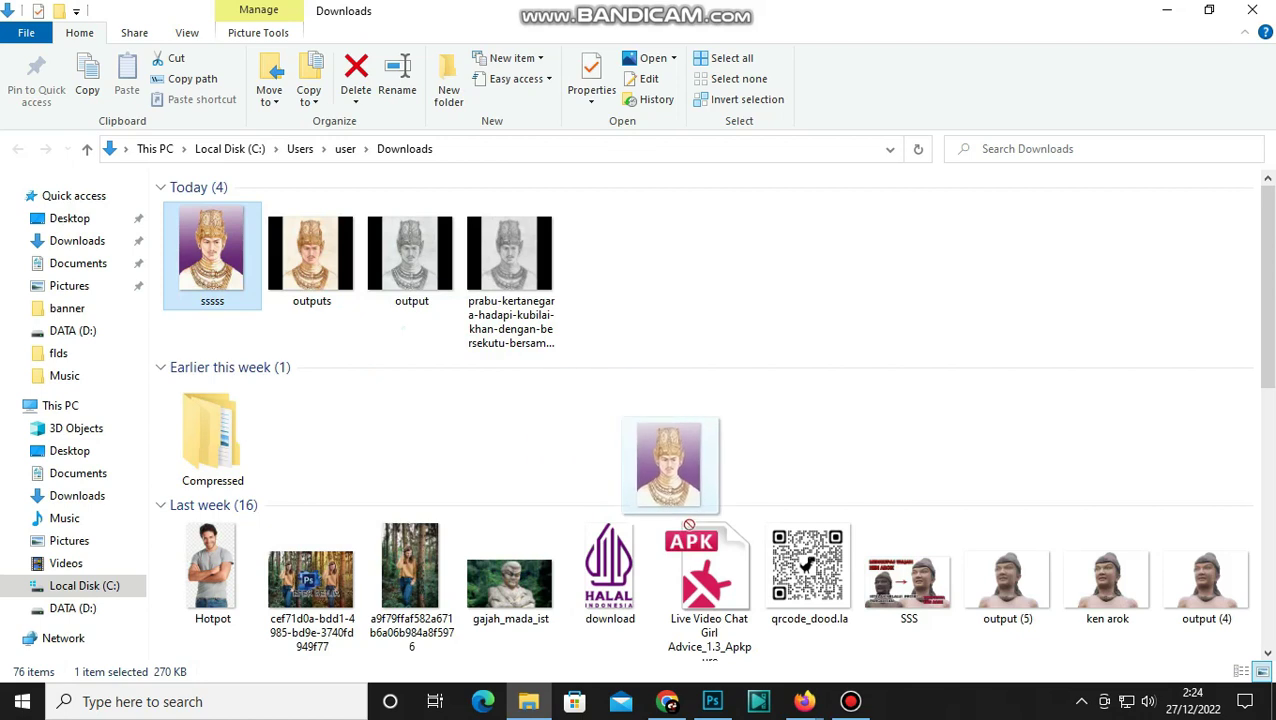
pyautogui.moveTo(689, 524)
pyautogui.mouseDown()
pyautogui.moveTo(825, 702)
pyautogui.moveTo(748, 642)
pyautogui.moveTo(250, 400)
pyautogui.mouseUp()
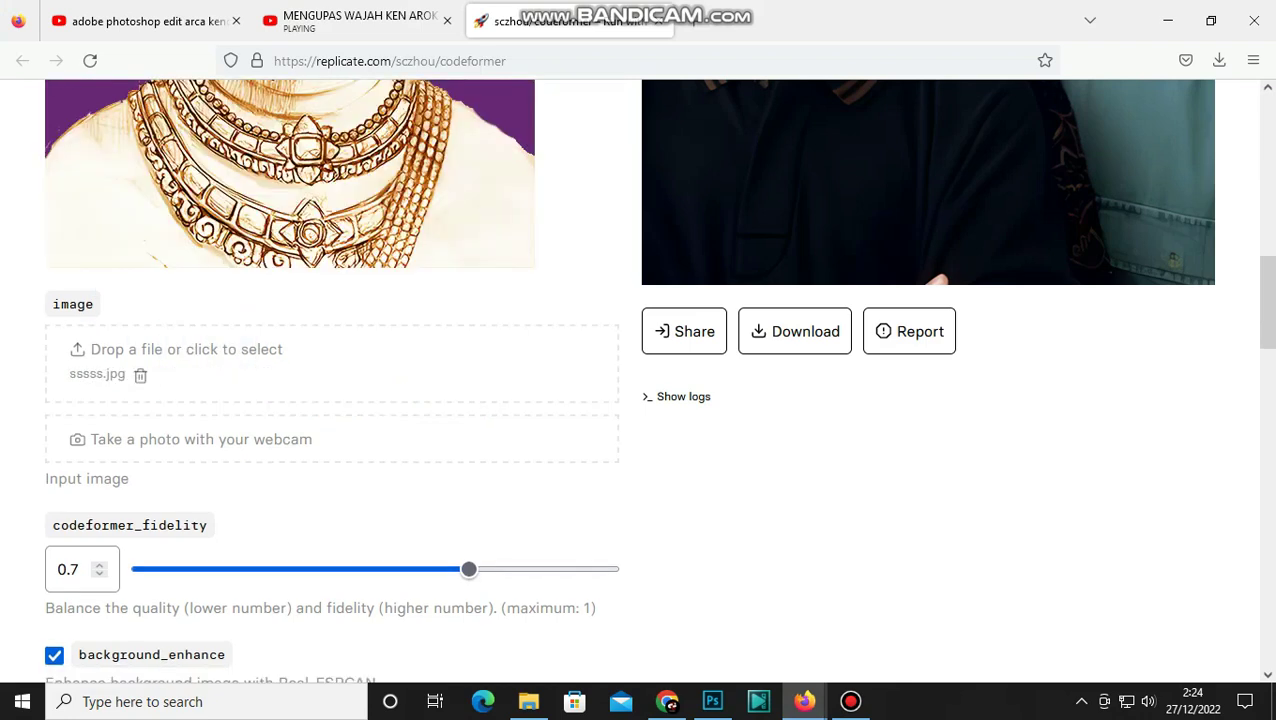
# Step: Submit sssss to CodeFormer and open the restored output image in a new tab
pyautogui.scroll(-4, 640, 380)
pyautogui.click(82, 560)
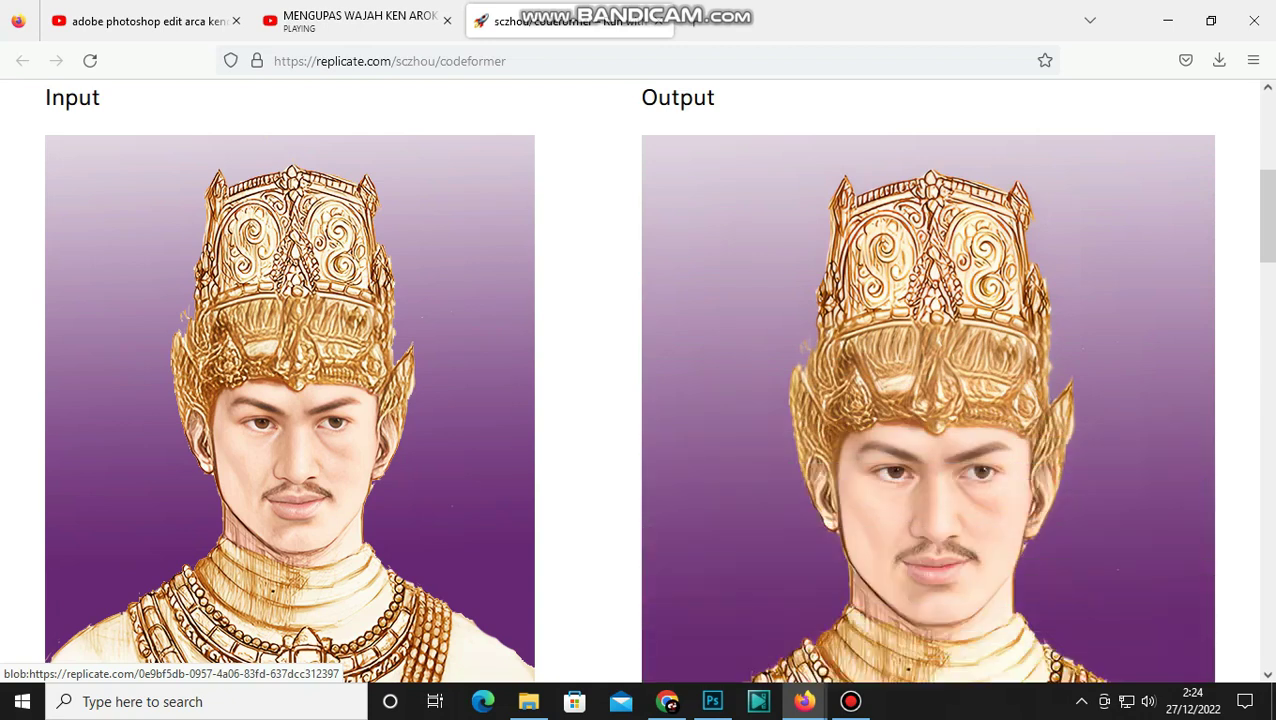
pyautogui.scroll(-3, 640, 380)
pyautogui.scroll(1, 928, 380)
pyautogui.scroll(-3, 928, 380)
pyautogui.scroll(-1, 928, 380)
pyautogui.scroll(2, 928, 380)
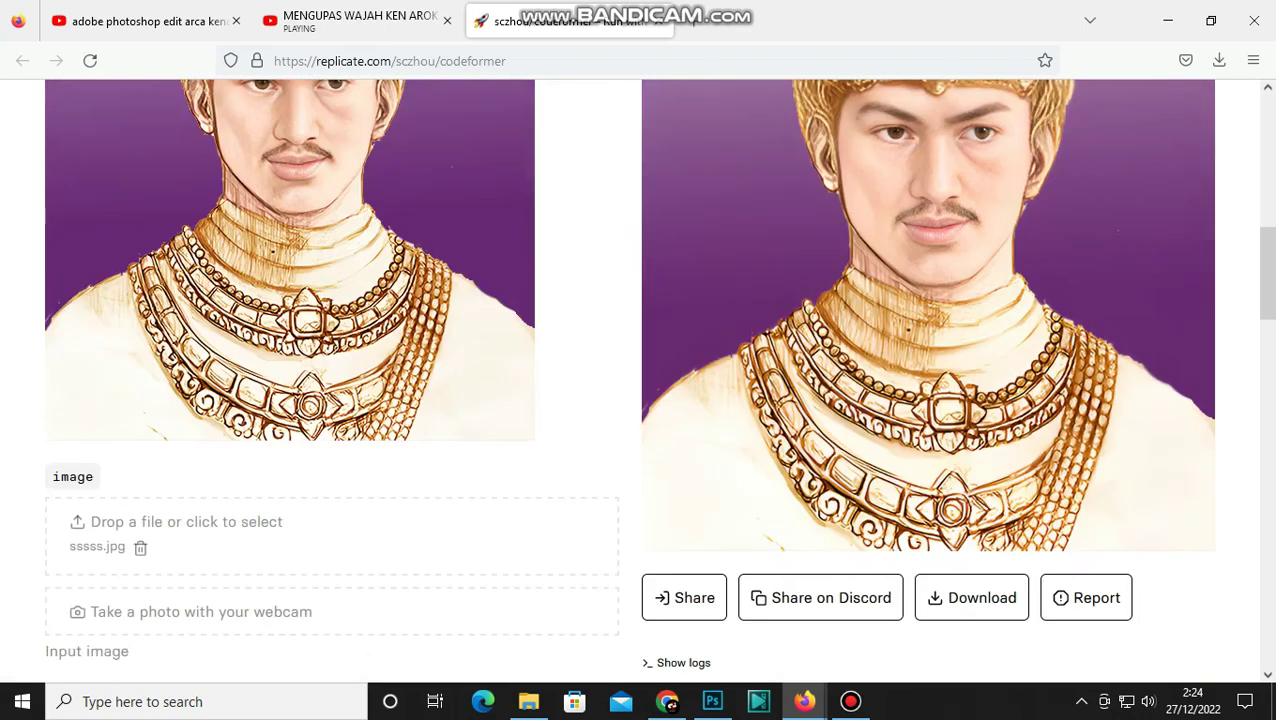
pyautogui.scroll(1, 971, 620)
pyautogui.click(971, 649)
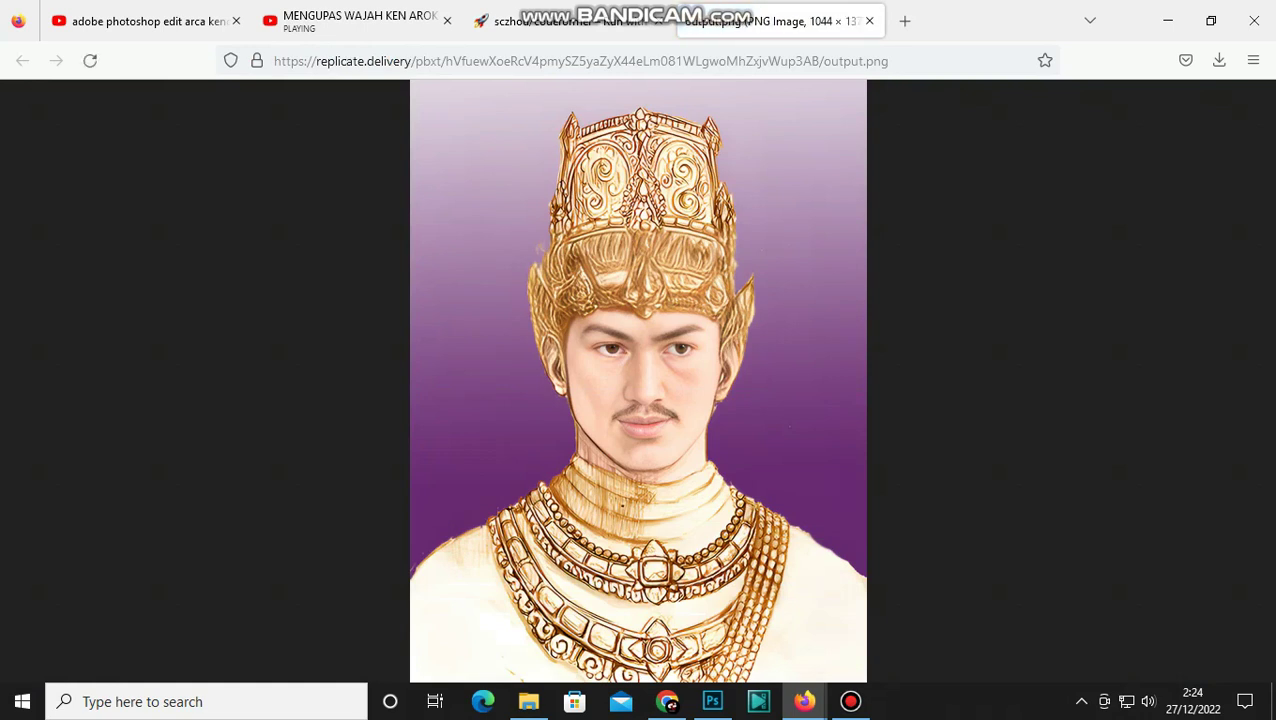
# Step: Save the enhanced image into Downloads as output.png, replacing the existing file
pyautogui.click(645, 371)
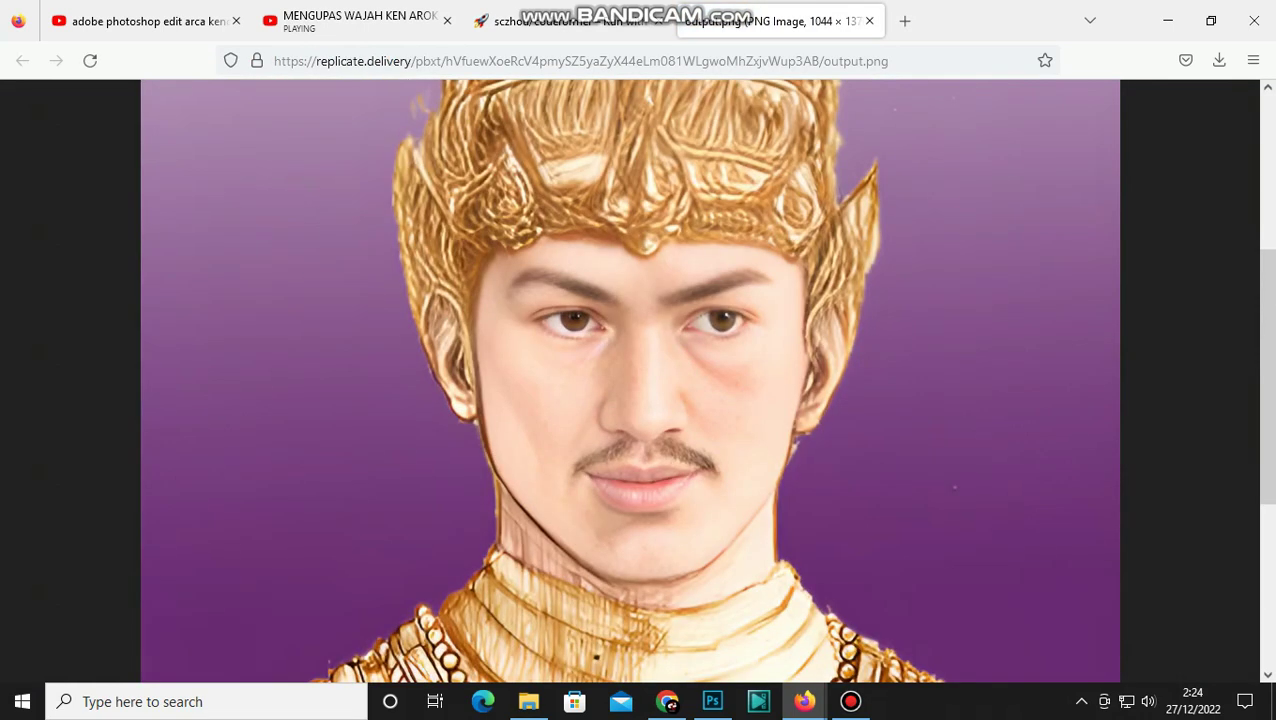
pyautogui.rightClick(649, 379)
pyautogui.click(700, 398)
pyautogui.click(479, 418)
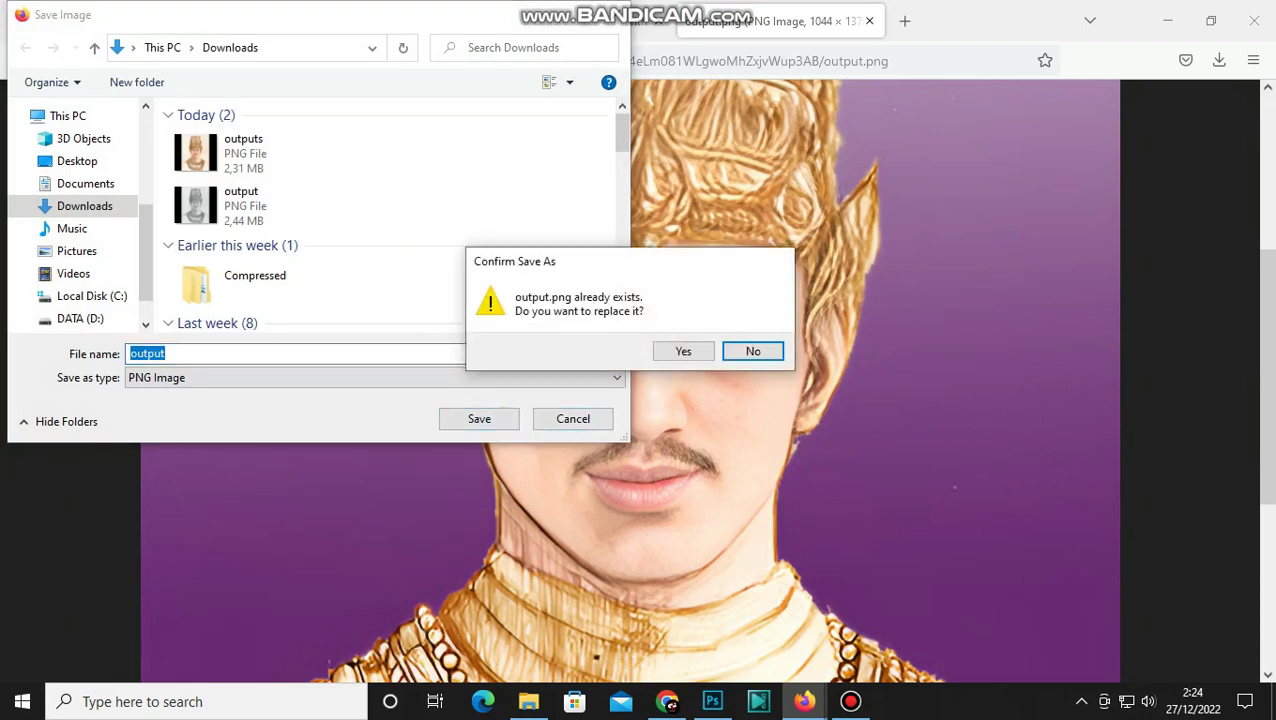
pyautogui.click(681, 349)
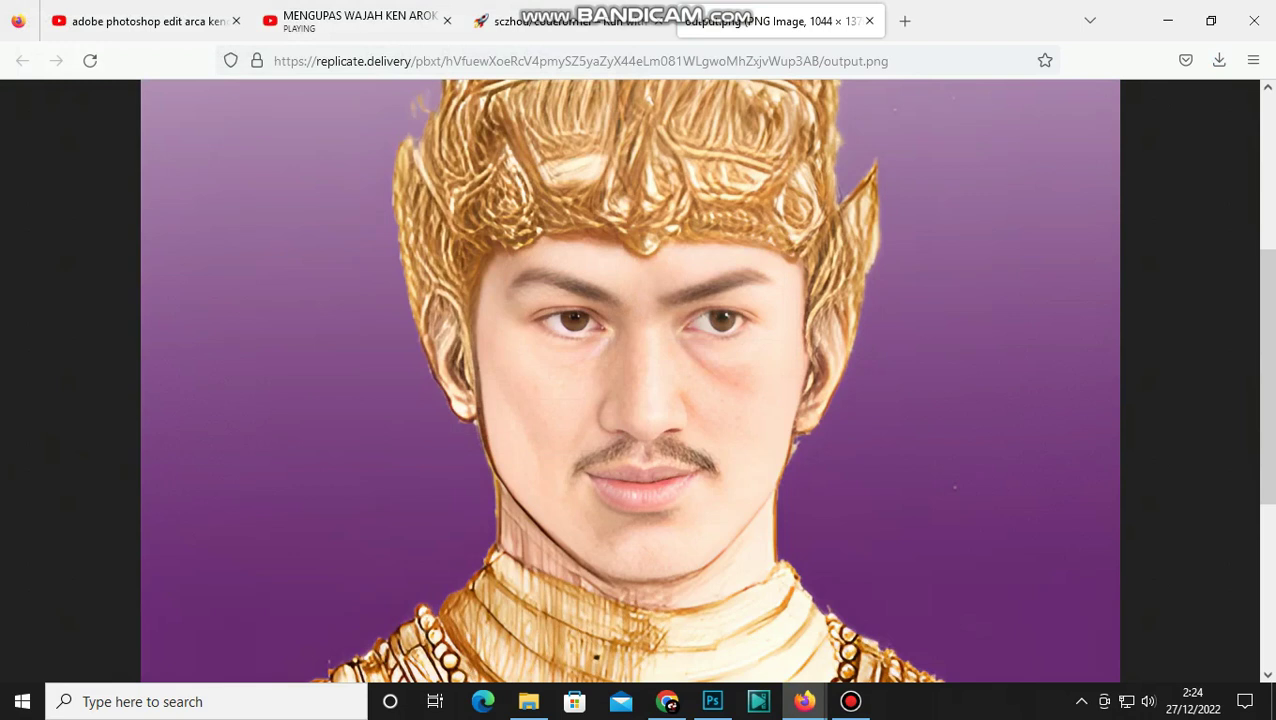
# Step: Fit the whole restored portrait in the window, then switch to another window from the taskbar
pyautogui.scroll(-2, 630, 380)
pyautogui.scroll(-4, 630, 380)
pyautogui.click(630, 380)
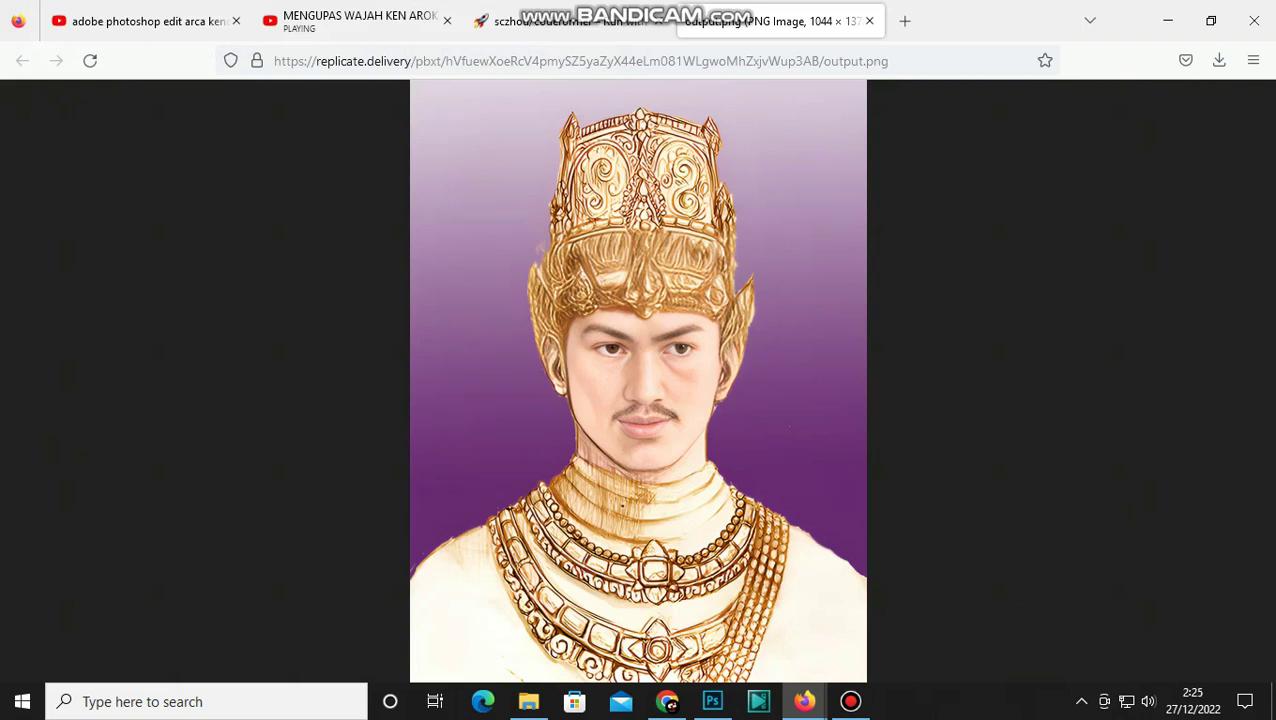
pyautogui.click(850, 701)
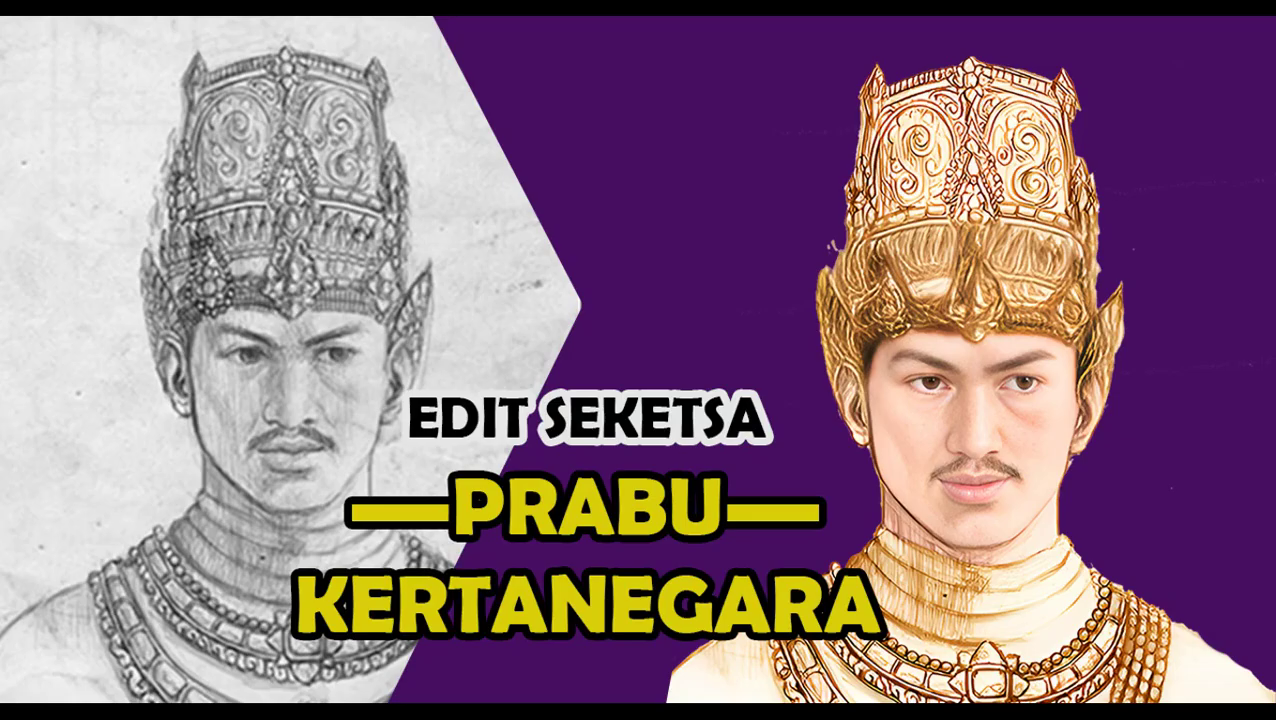